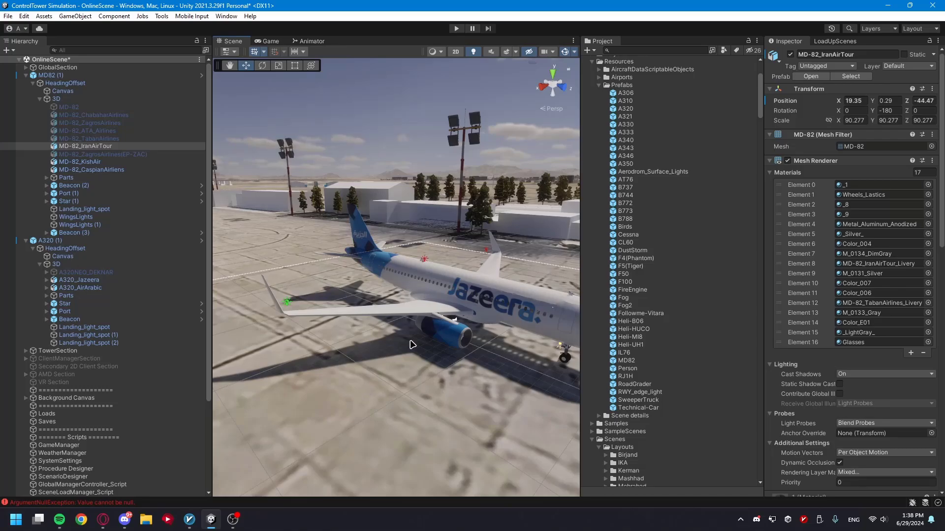
- Examine the liveries and placement of the parked Jazeera and AirArabia A320 aircraft in the scene
right_click_drag(366, 334, 382, 335)
right_click_drag(322, 336, 467, 342)
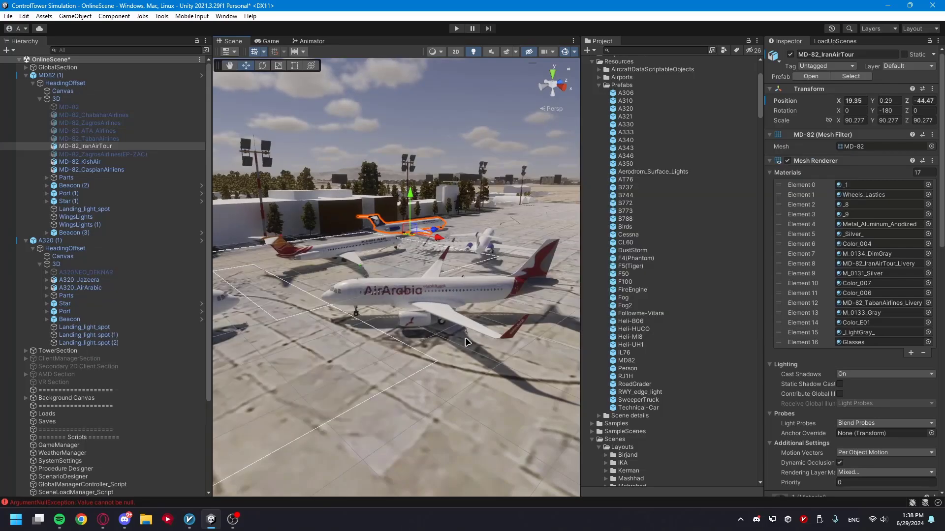
right_click_drag(480, 335, 385, 332)
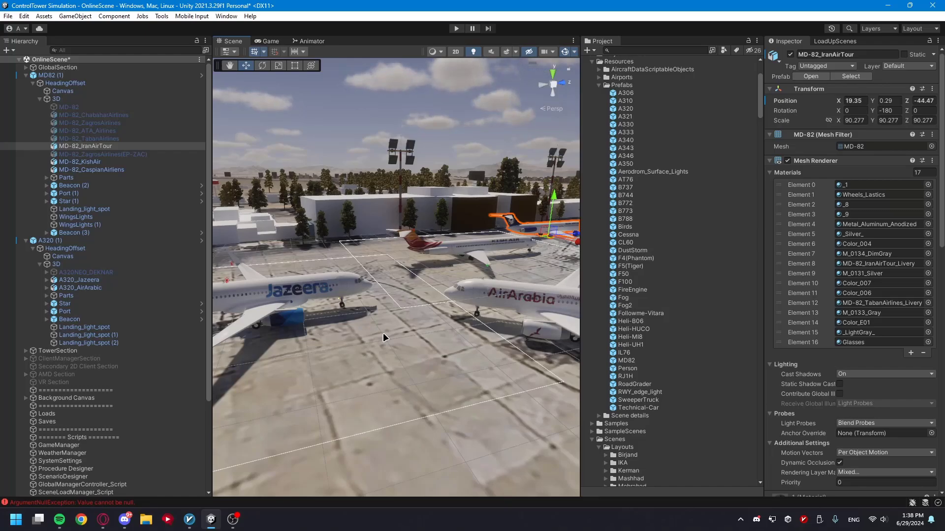
right_click_drag(433, 275, 403, 287)
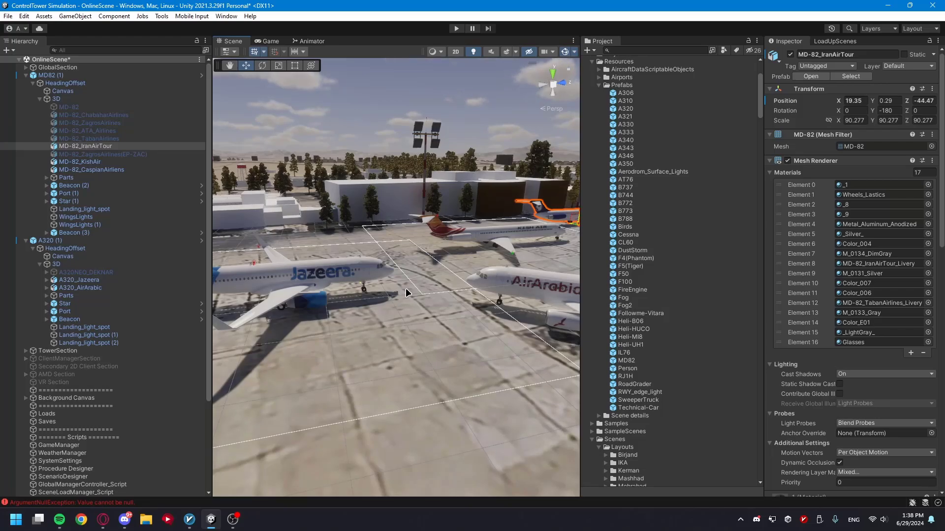
right_click_drag(432, 336, 372, 253)
key("w")
right_click_drag(323, 296, 369, 299)
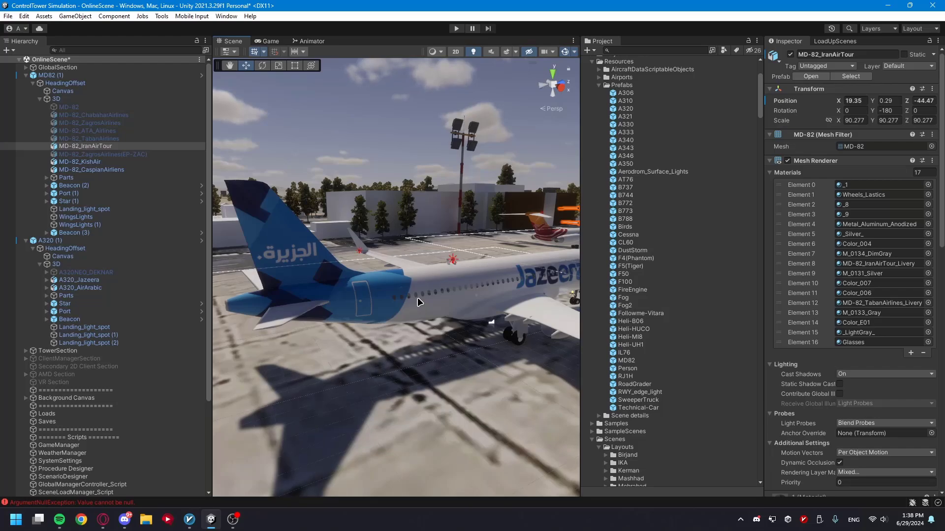
right_click_drag(369, 311, 391, 305)
key("w")
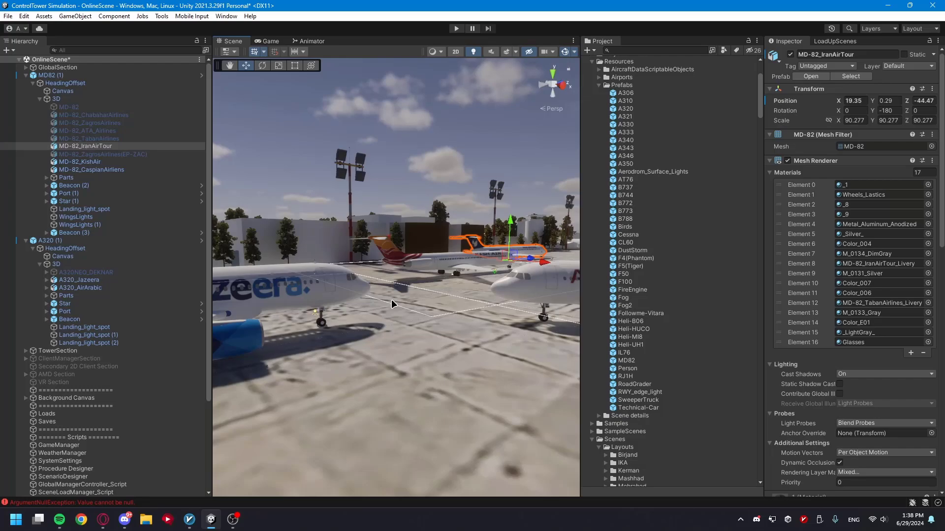
right_click_drag(438, 330, 396, 349)
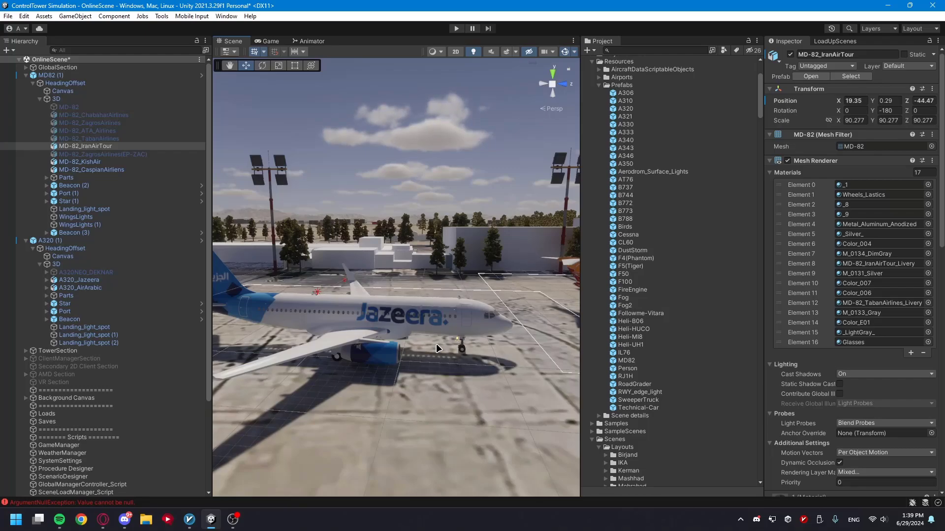
right_click_drag(389, 351, 445, 386)
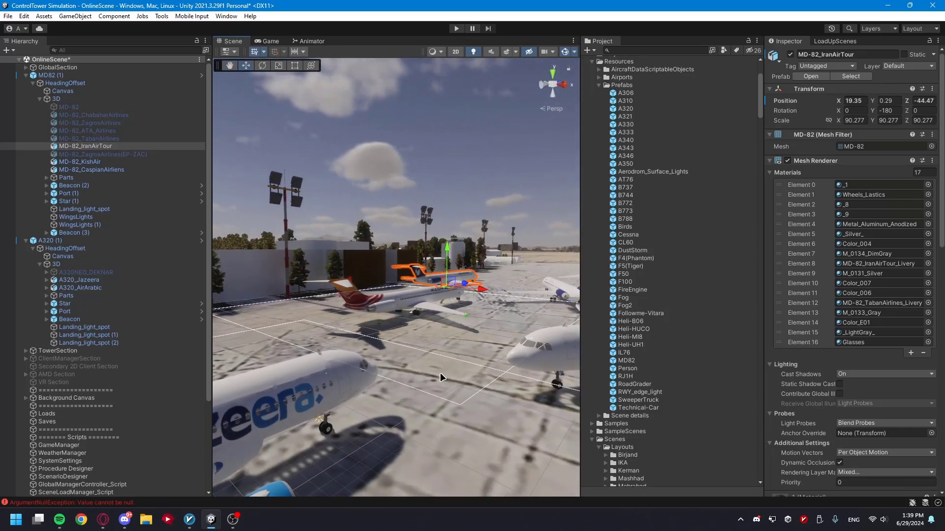
- Examine the Kish Air MD-82's tail and fuselage livery, then compare it with the other aircraft parked on the apron
right_click_drag(410, 341, 399, 351)
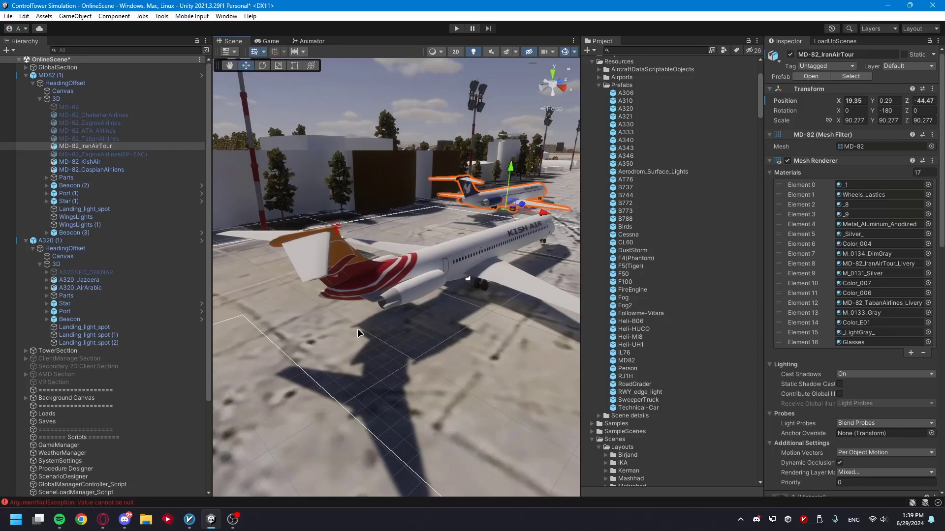
right_click_drag(360, 334, 424, 276)
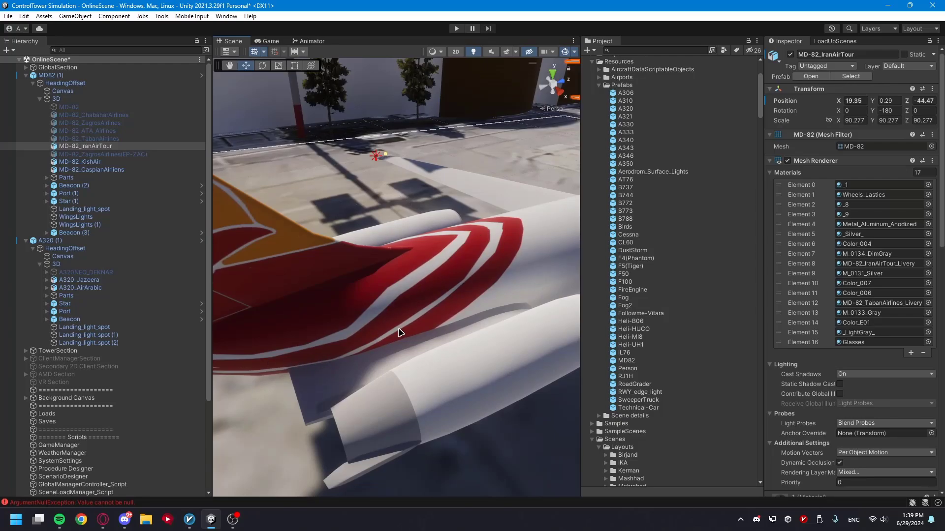
key("f")
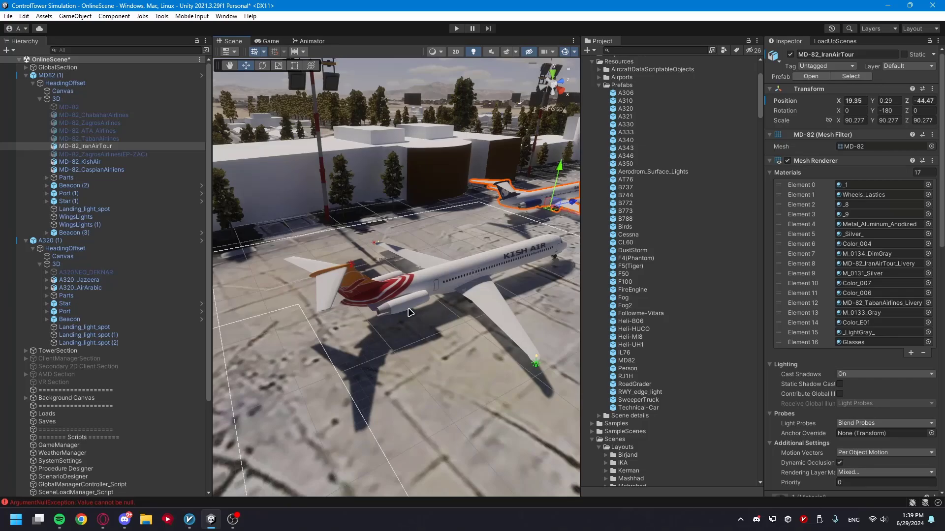
left_click_drag(389, 310, 412, 325, "alt")
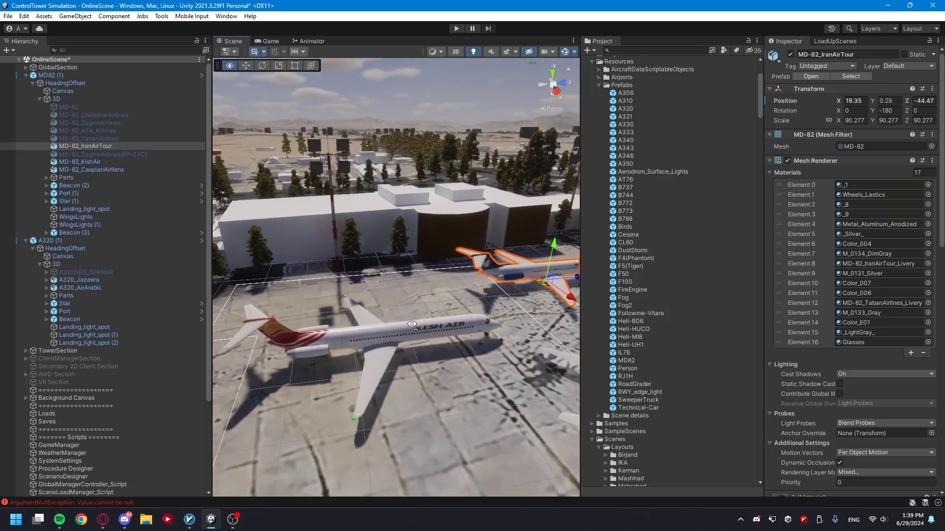
key("s")
right_click_drag(412, 324, 379, 292)
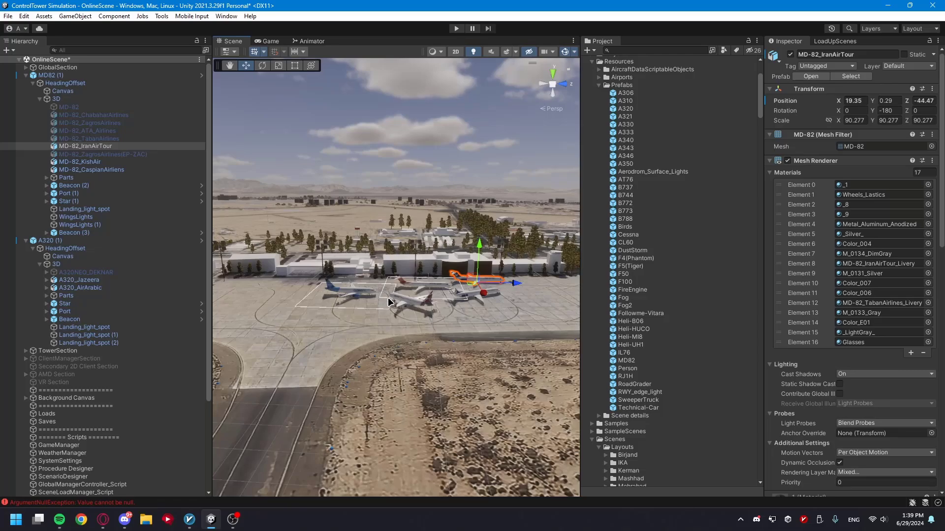
right_click_drag(419, 310, 390, 320)
key("w")
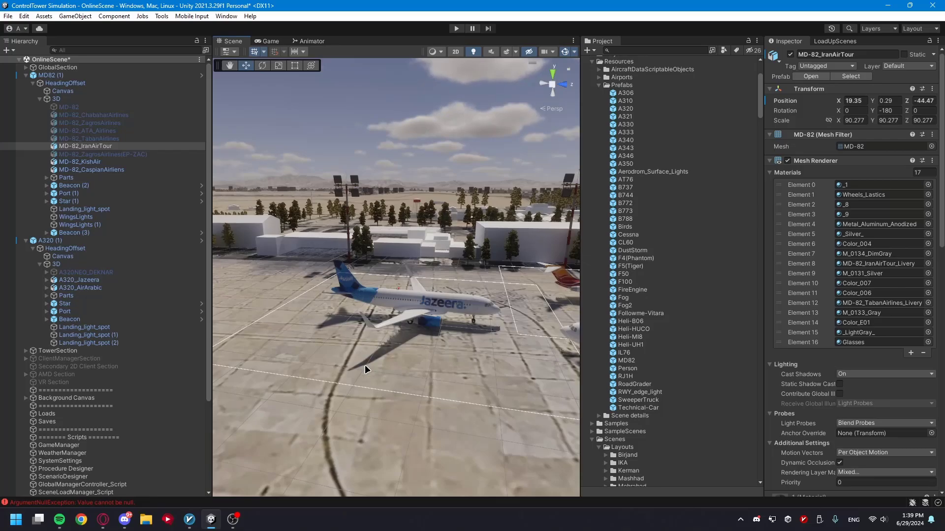
right_click_drag(367, 370, 420, 363)
key("w")
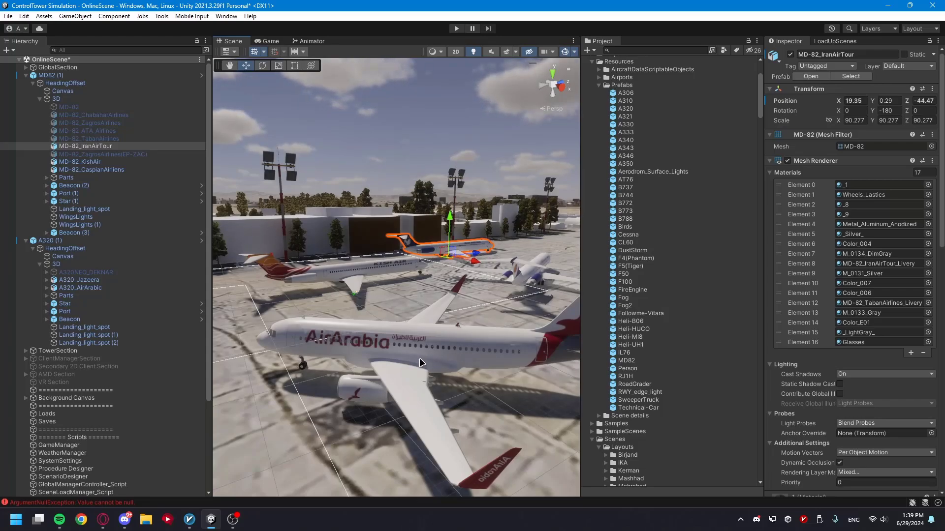
- Launch Blender 3.5 and dismiss its splash screen
key("super")
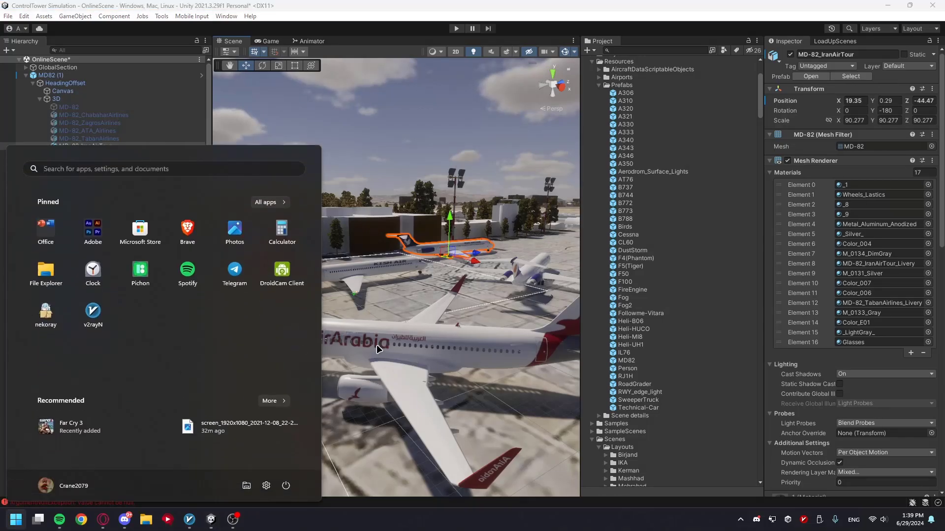
type("blender 3.5")
key("Return")
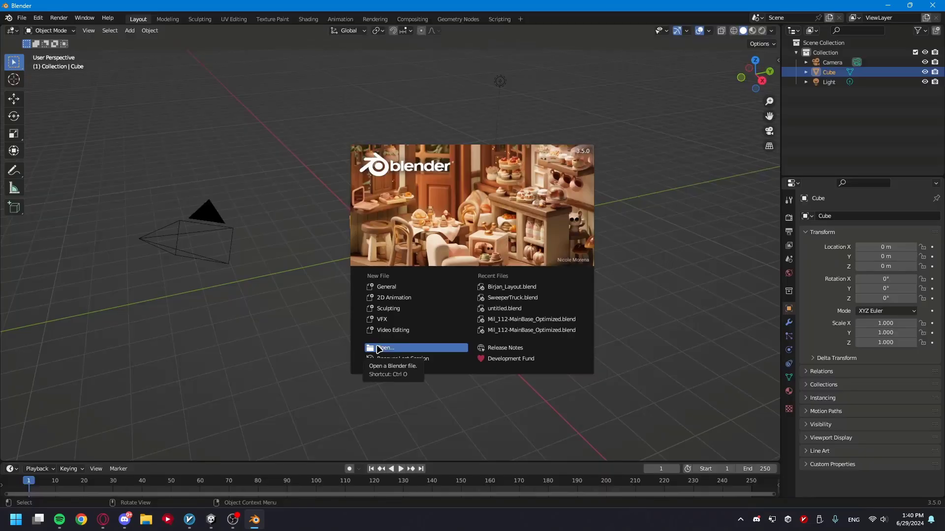
left_click(276, 281)
left_click_drag(157, 317, 577, 87)
key("Delete")
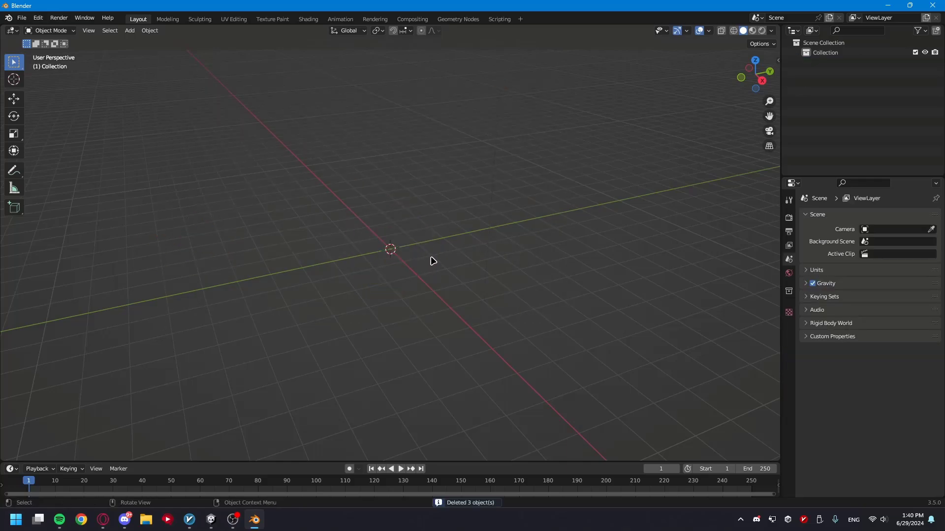
key("ctrl+z")
- Delete the default camera and light, and select the remaining cube
left_click_drag(166, 301, 250, 149)
key("Delete")
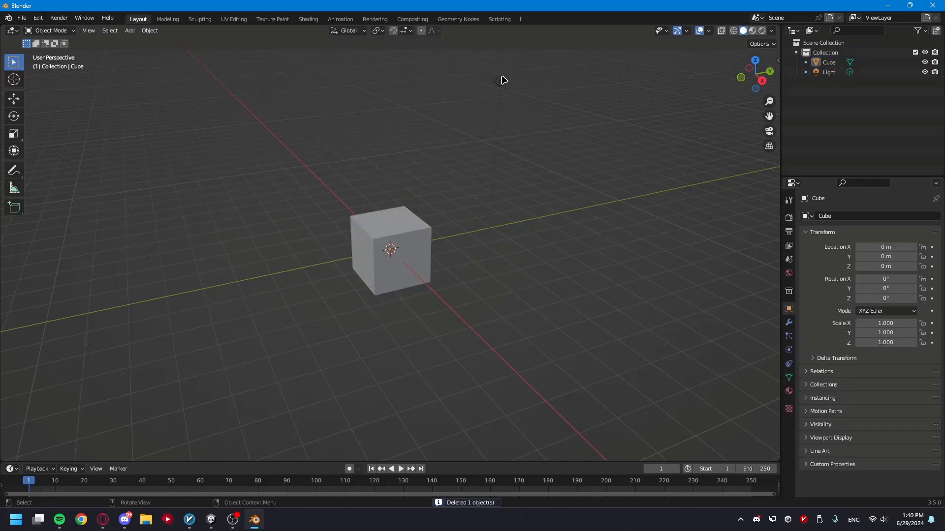
left_click(501, 79)
key("Delete")
left_click(408, 241)
middle_click_drag(458, 256, 446, 297)
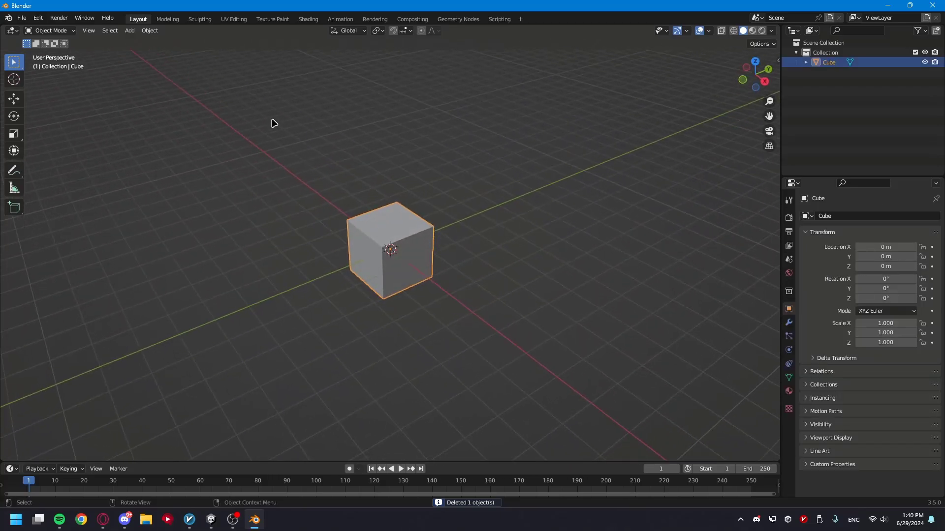
- Open the UV Editing workspace and select only one side face of the cube in face select mode
left_click(236, 21)
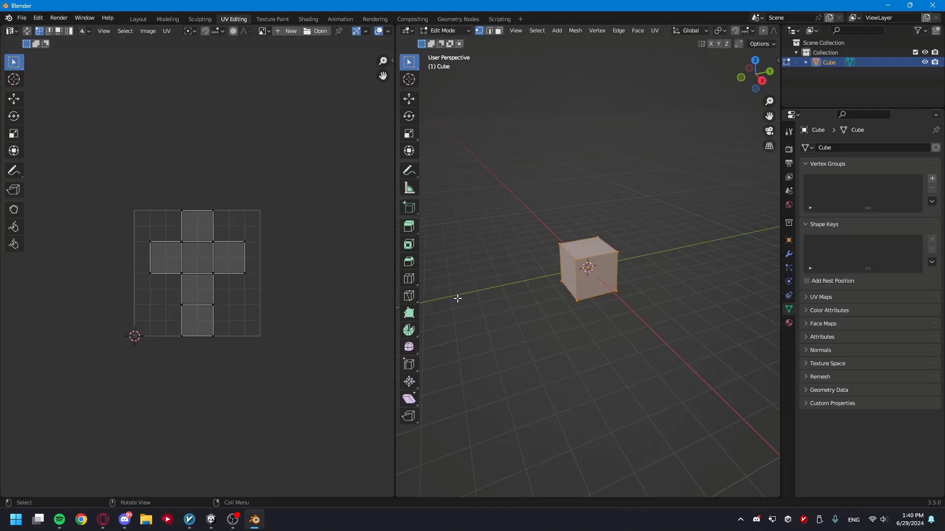
mouse_move(515, 308)
middle_mouse_down()
mouse_move(557, 310)
mouse_move(517, 317)
middle_mouse_up()
scroll(517, 317, "up", 5)
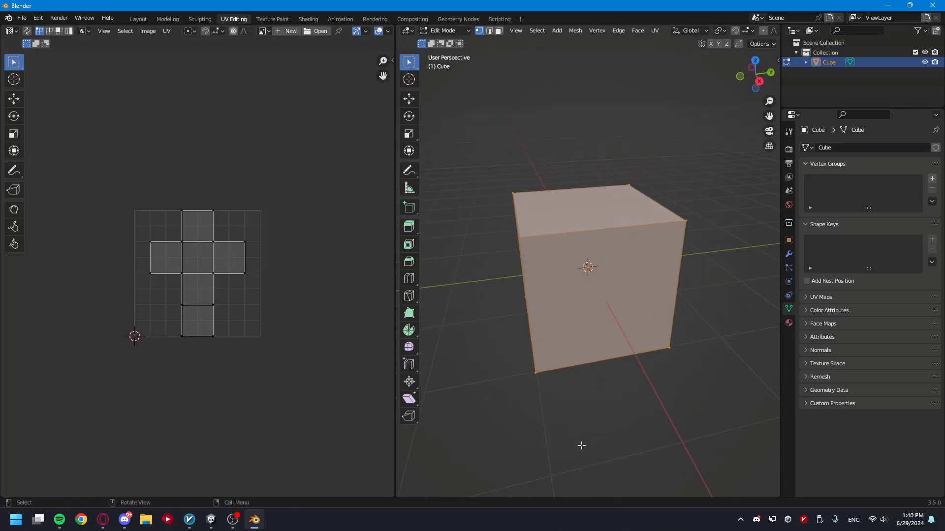
key("alt+a")
key("3")
left_click(582, 297)
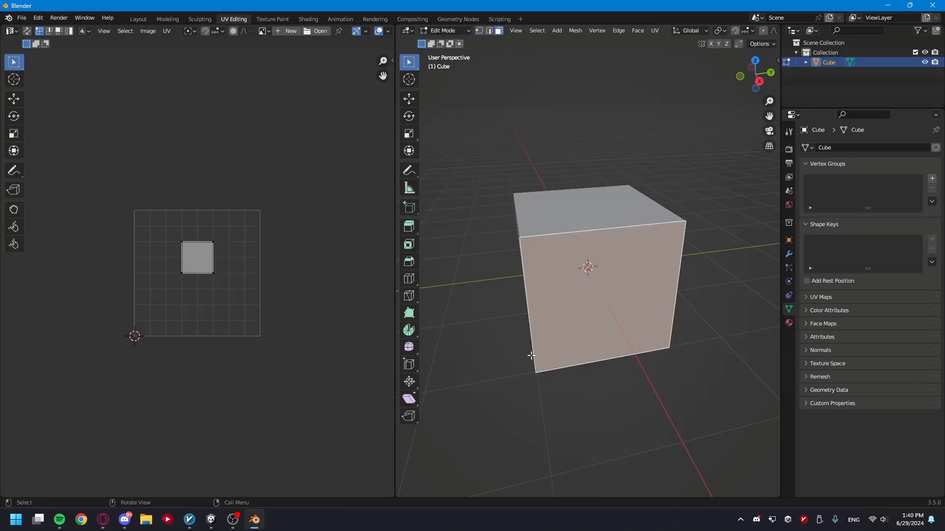
middle_click_drag(532, 356, 561, 352)
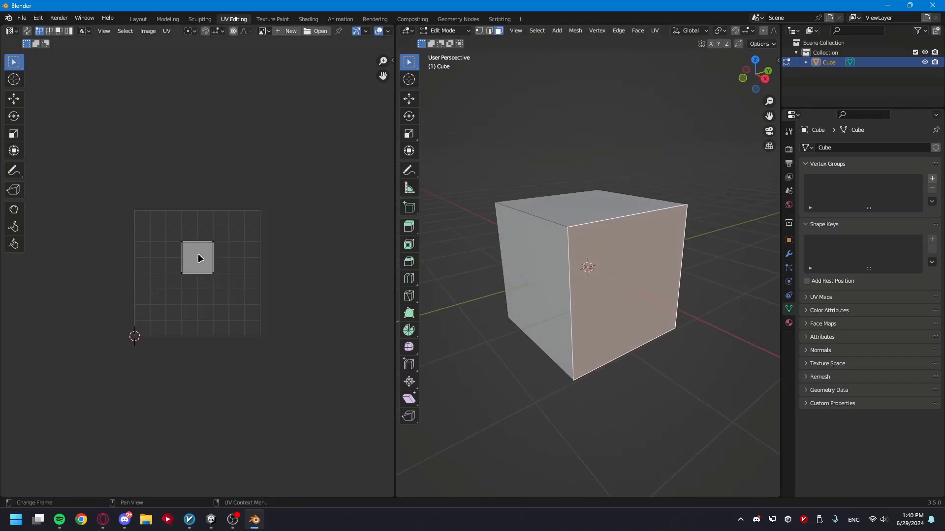
- Move the four UV corners of the selected cube face outward to enlarge it within the UV square
left_click_drag(213, 242, 226, 230)
key("g")
right_click(224, 267)
left_click_drag(181, 242, 161, 228)
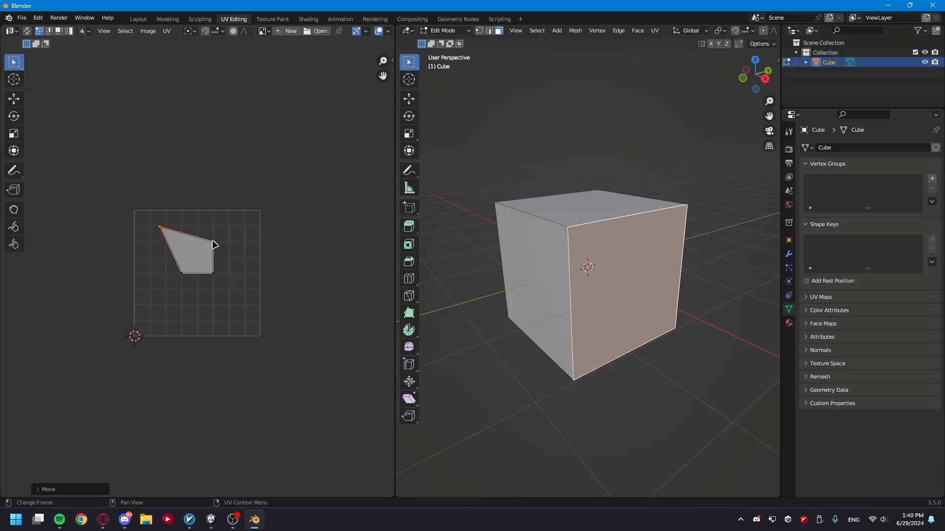
left_click_drag(213, 241, 236, 218)
left_click_drag(181, 274, 146, 296)
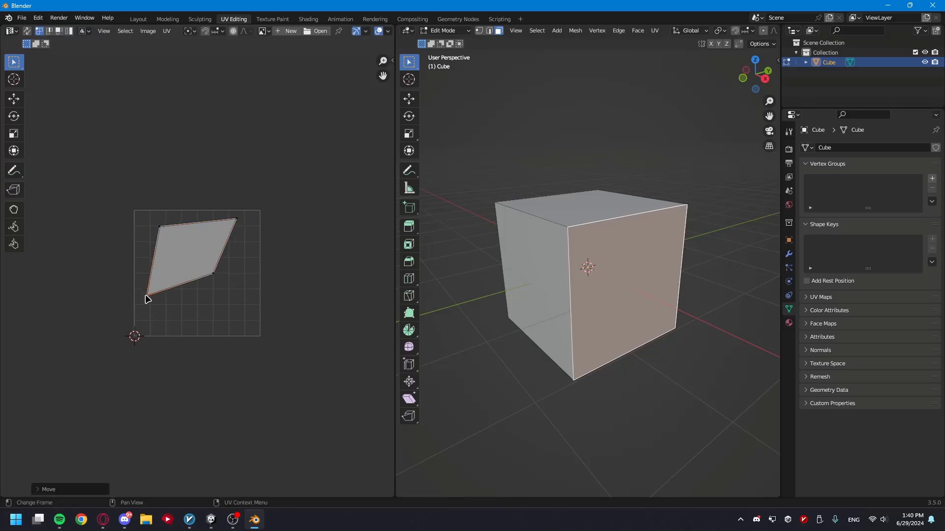
left_click_drag(213, 274, 239, 296)
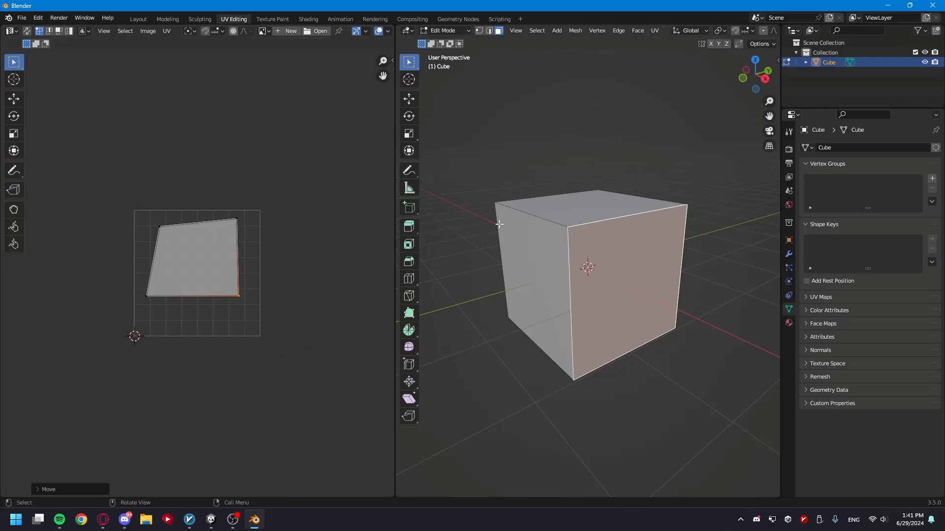
scroll(544, 166, "down", 2)
scroll(544, 172, "up", 1)
- Return to the Modeling workspace and delete the cube in Object Mode
left_click(167, 18)
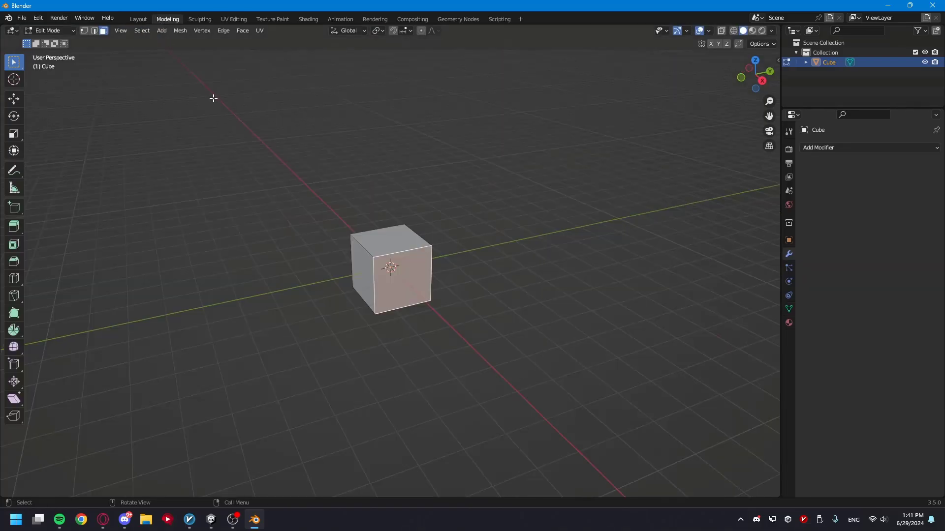
left_click_drag(469, 197, 345, 313)
key("Tab")
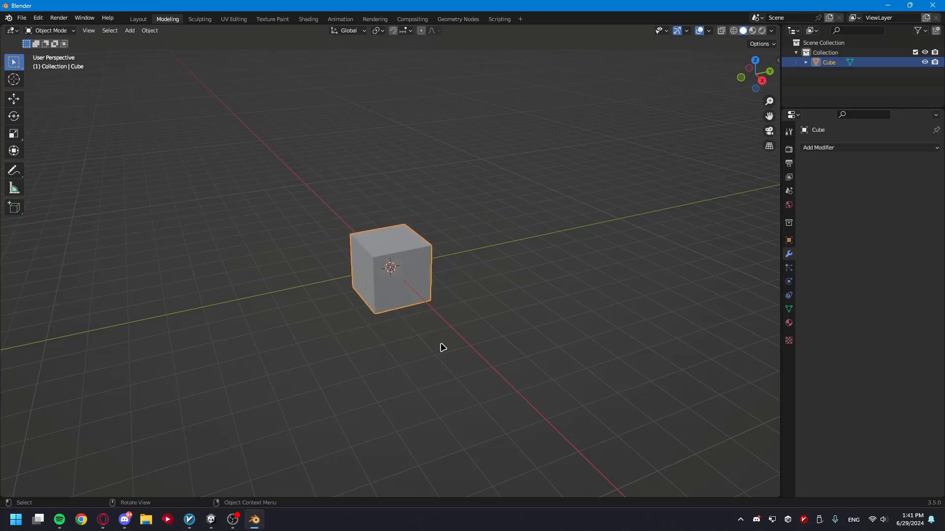
left_click(441, 348)
left_click(385, 271)
key("Delete")
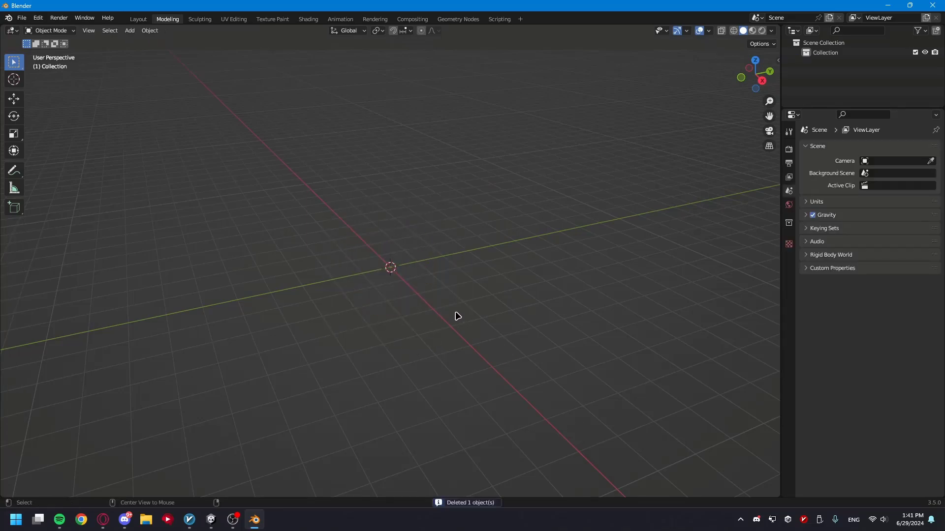
- Switch back to Unity, select the AirArabia A320's fuselage, and locate its mesh asset in the project
key("super+Tab")
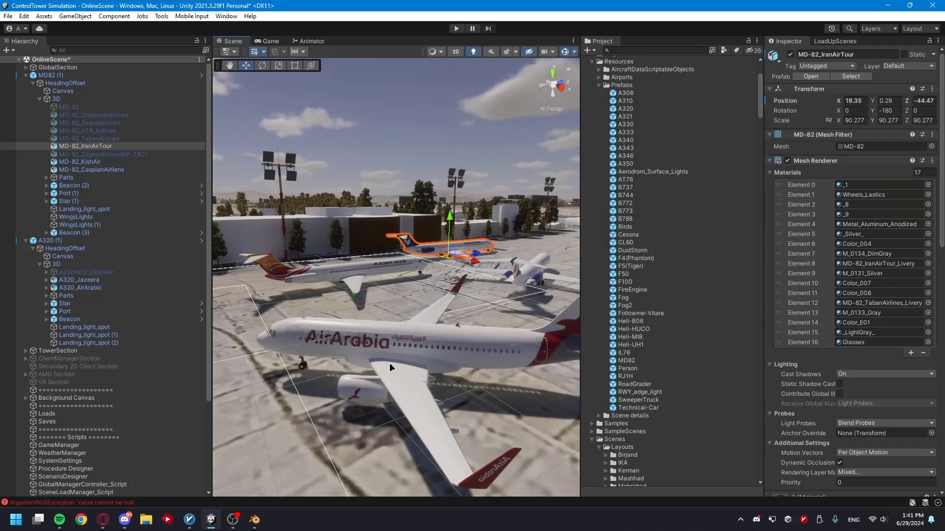
left_click(358, 335)
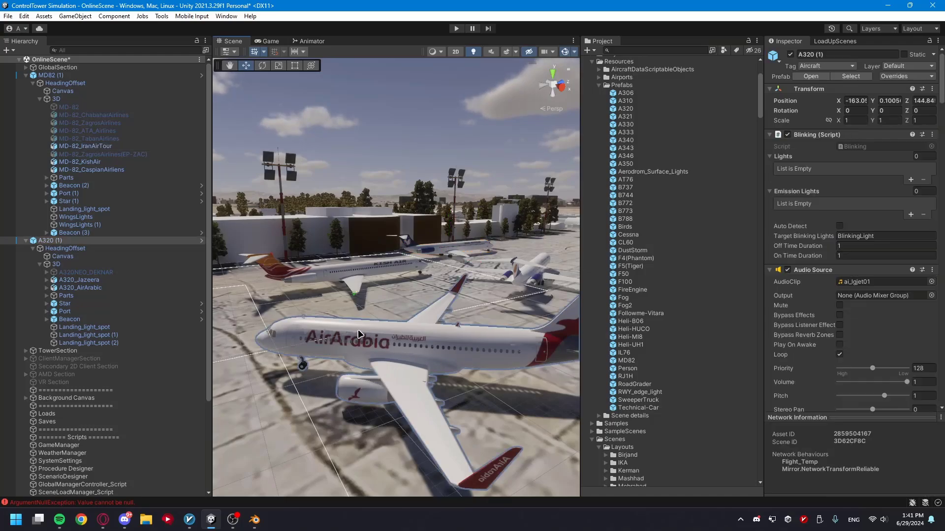
left_click(485, 348)
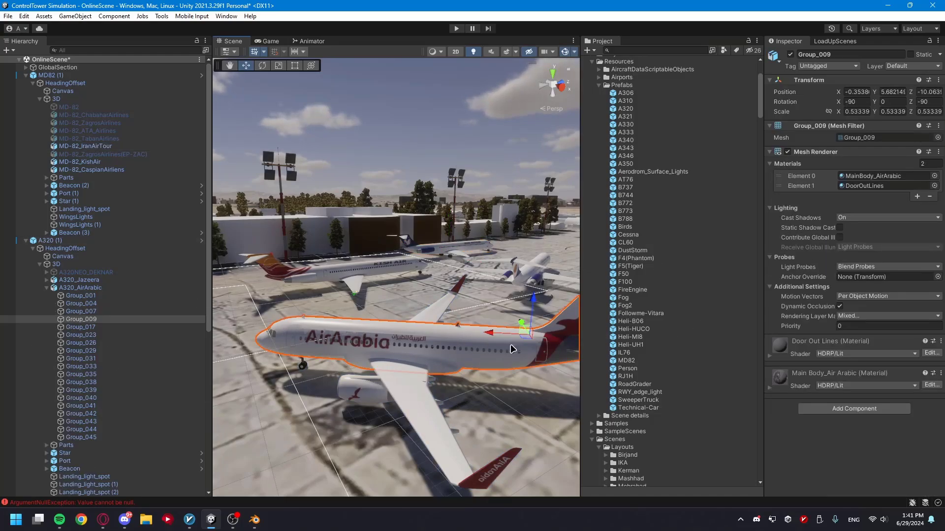
left_click(866, 137)
scroll(689, 246, "down", 5)
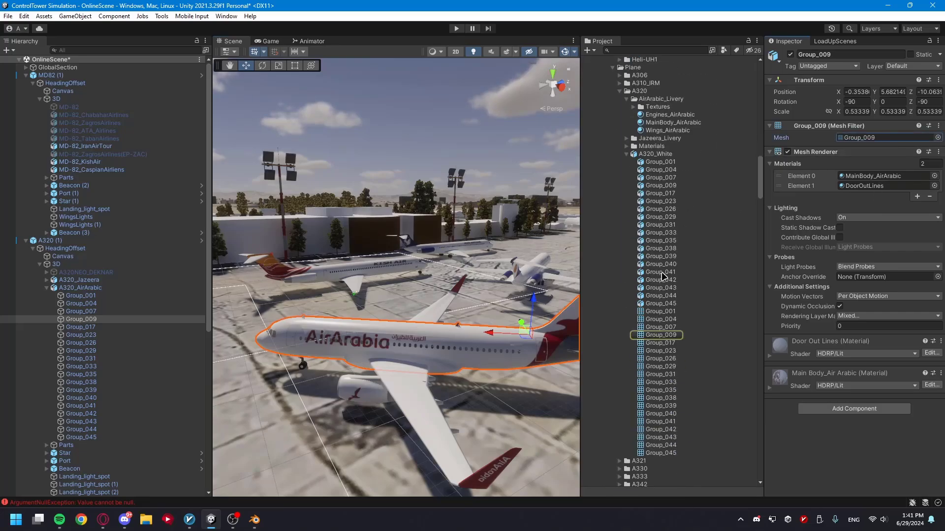
- Collapse the A320_White asset, show it in File Explorer, and copy the path of its A320 folder
left_click(642, 155)
left_click(626, 154)
right_click(652, 155)
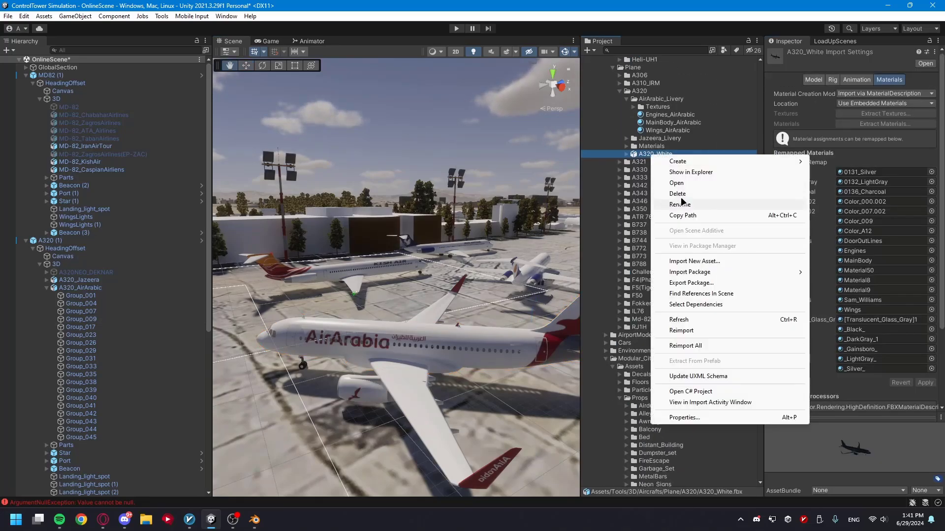
left_click(697, 172)
left_click(726, 99)
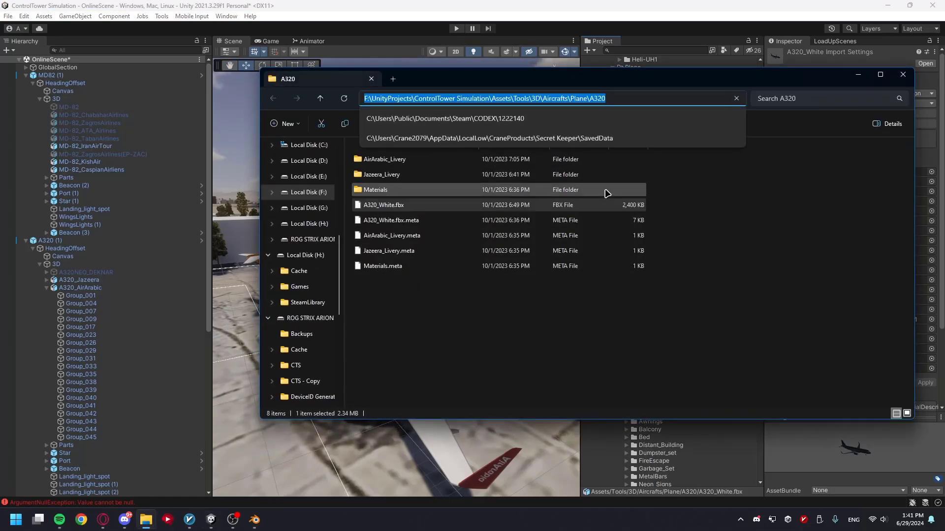
- Switch to Blender and import A320_White.fbx as FBX from the copied A320 folder path
key("alt+Tab")
key("alt+Tab")
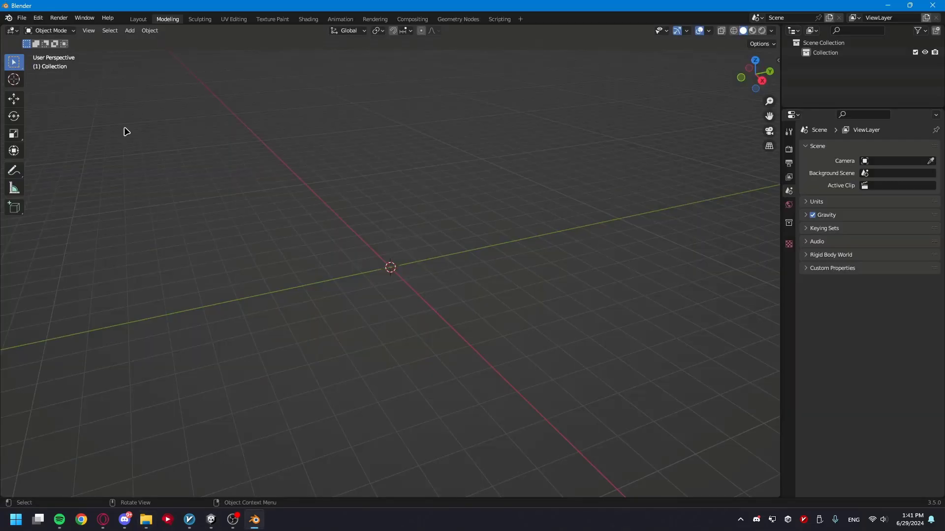
left_click(22, 17)
mouse_move(60, 151)
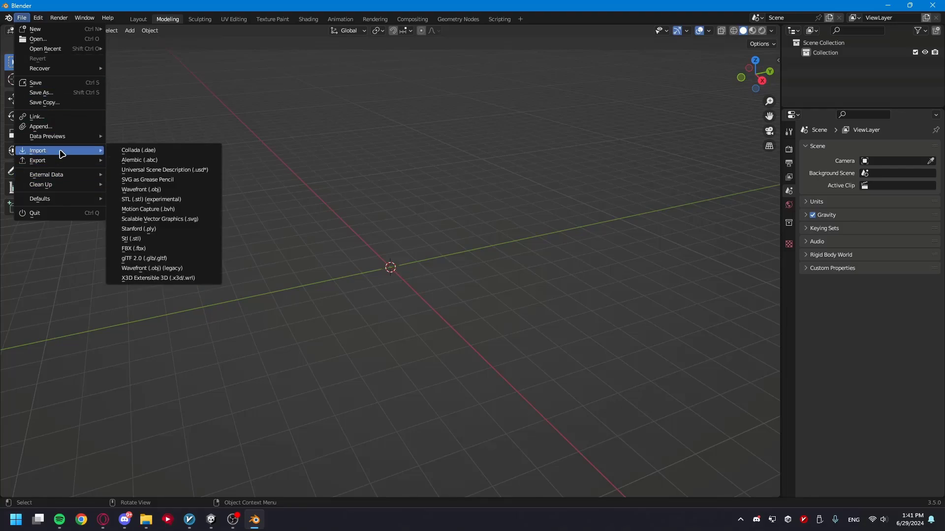
left_click(153, 248)
left_click(515, 93)
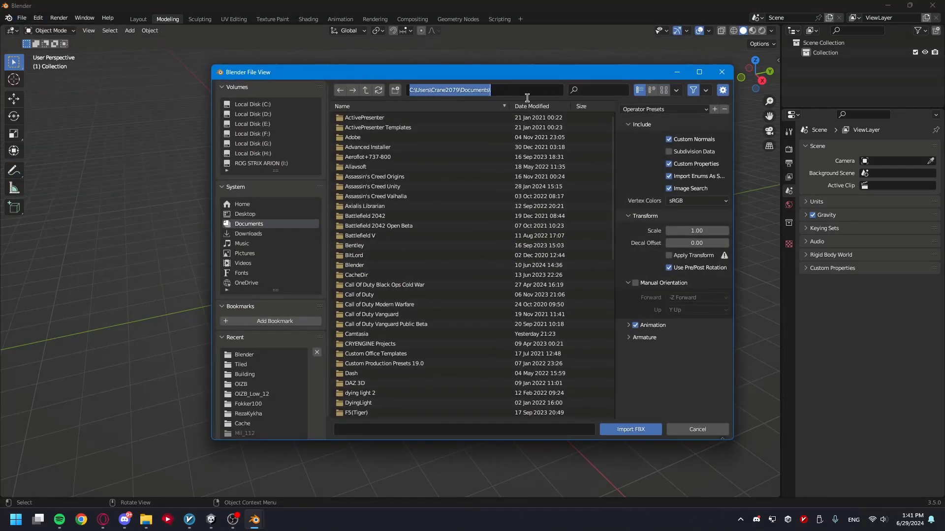
key("ctrl+v")
key("Return")
left_click(372, 149)
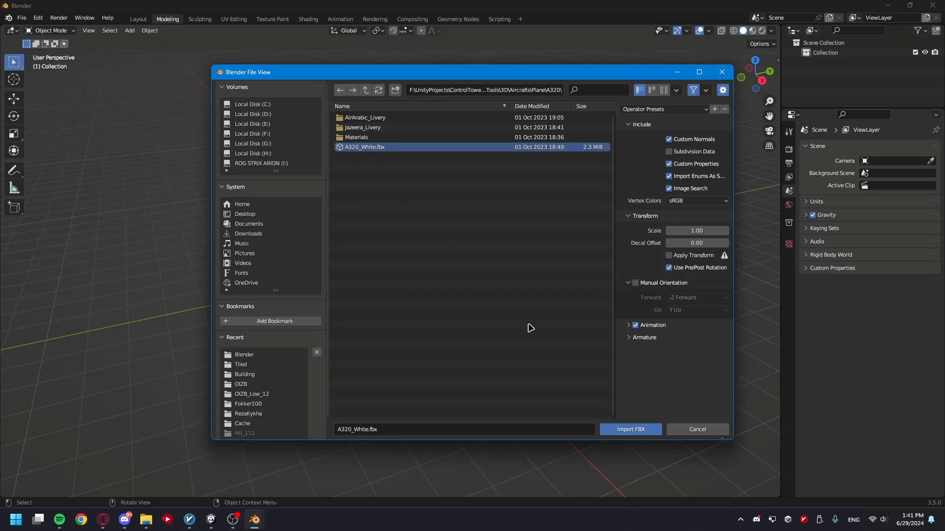
left_click(625, 432)
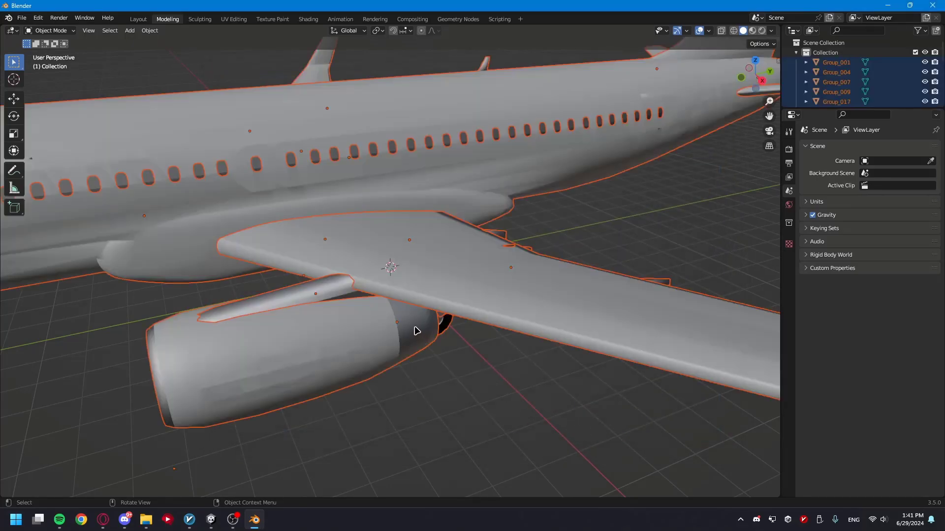
- Select only the imported aircraft's fuselage, enter Edit Mode, and open the UV Editing workspace
middle_click_drag(415, 328, 360, 300)
scroll(360, 300, "down", 5)
middle_click_drag(312, 322, 448, 337)
middle_click_drag(379, 323, 434, 321)
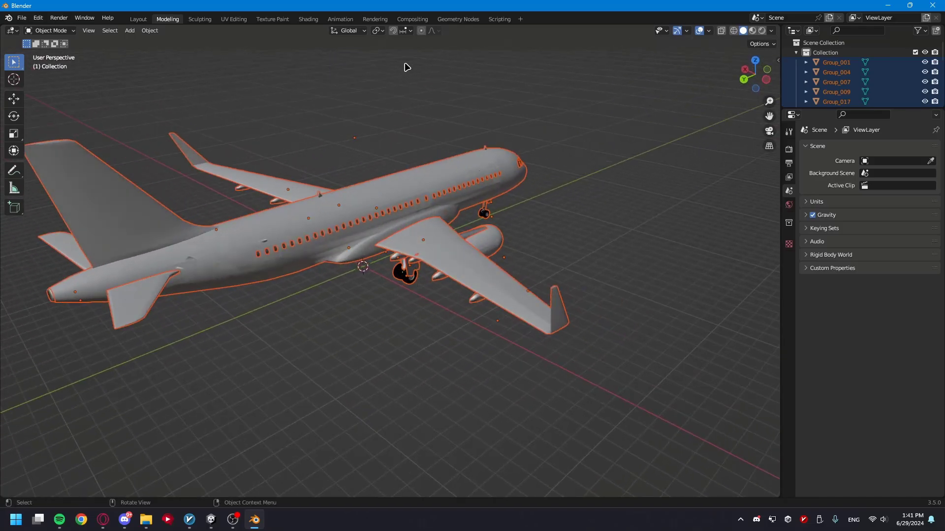
left_click(417, 168)
left_click(433, 176)
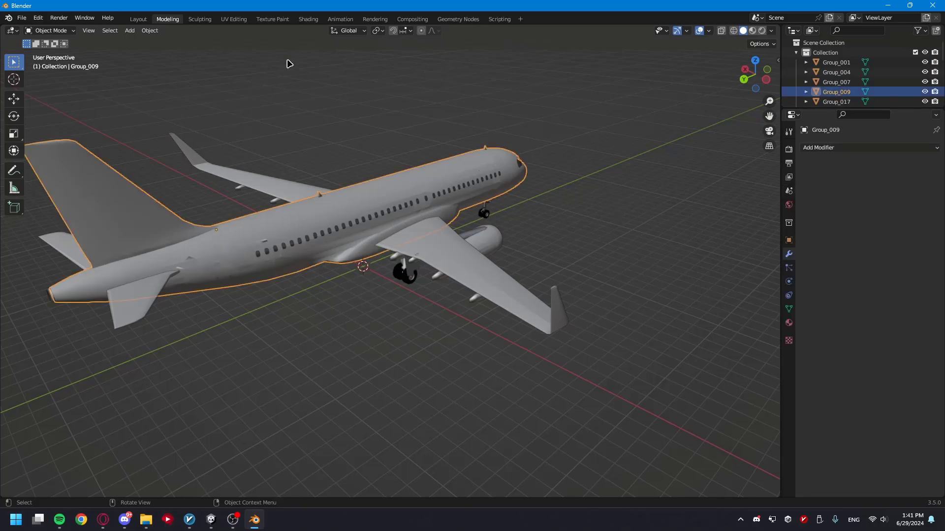
key("Tab")
middle_click_drag(242, 173, 276, 147)
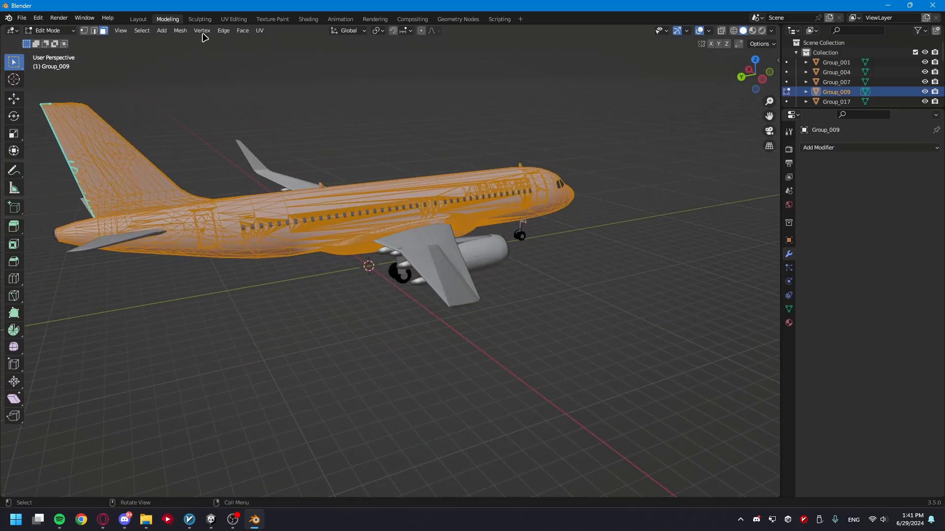
left_click(236, 19)
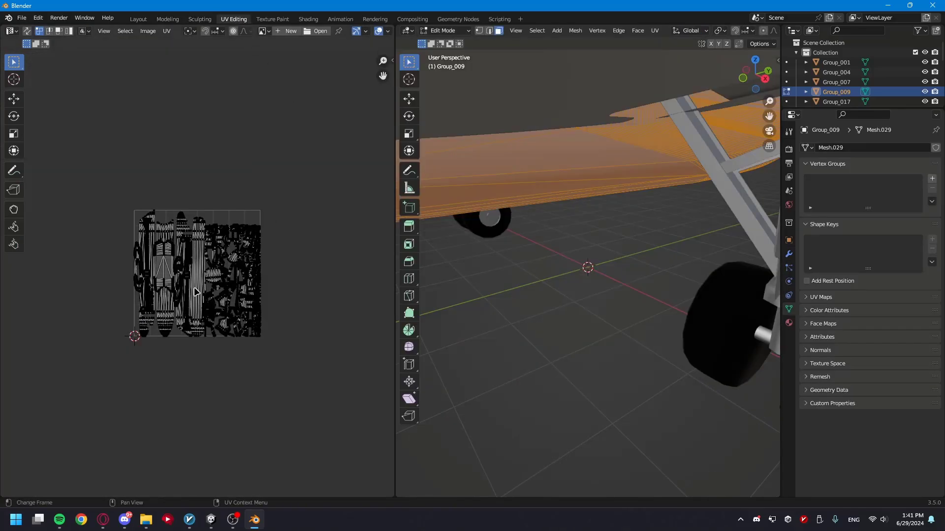
- Examine the fuselage's UV layout, the available unwrap options, and the matching mesh on the aircraft
scroll(195, 292, "up", 7)
scroll(274, 245, "down", 7)
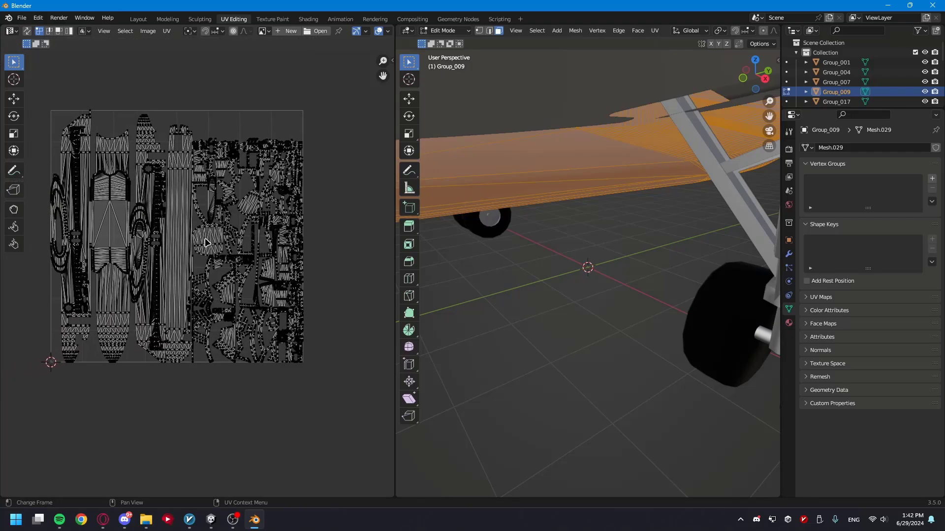
scroll(188, 269, "up", 3)
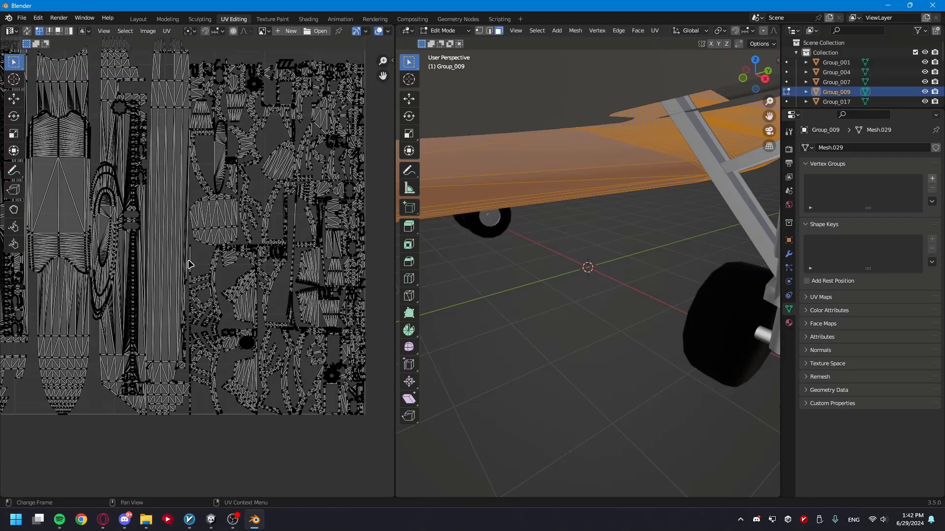
scroll(207, 246, "down", 2)
left_click(655, 31)
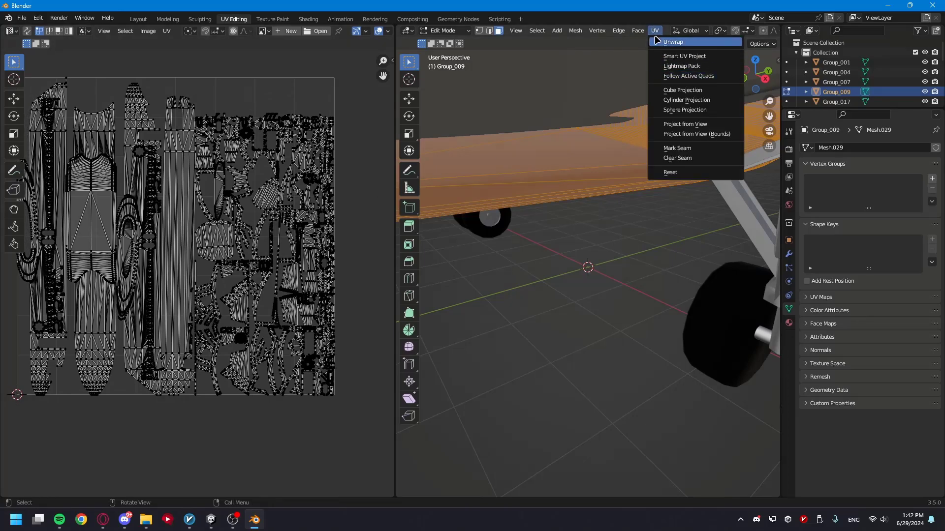
left_click(709, 159)
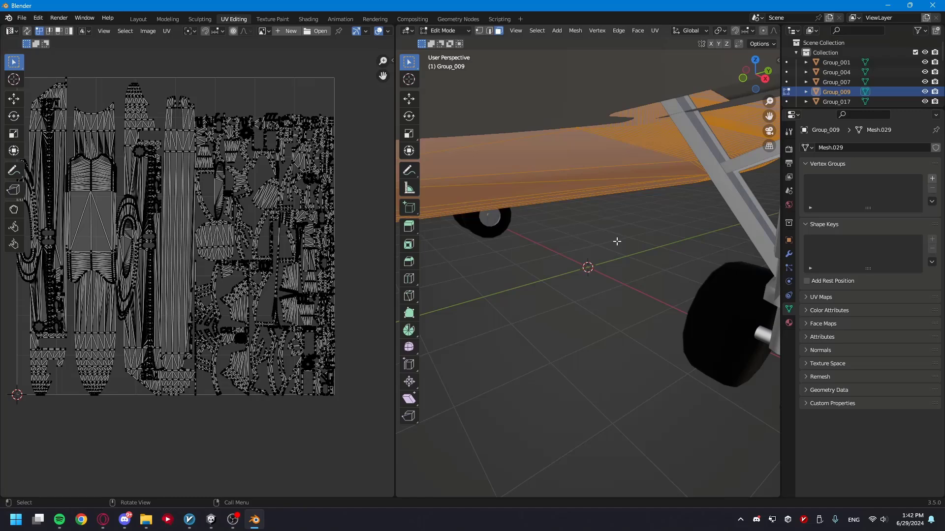
scroll(592, 247, "down", 6)
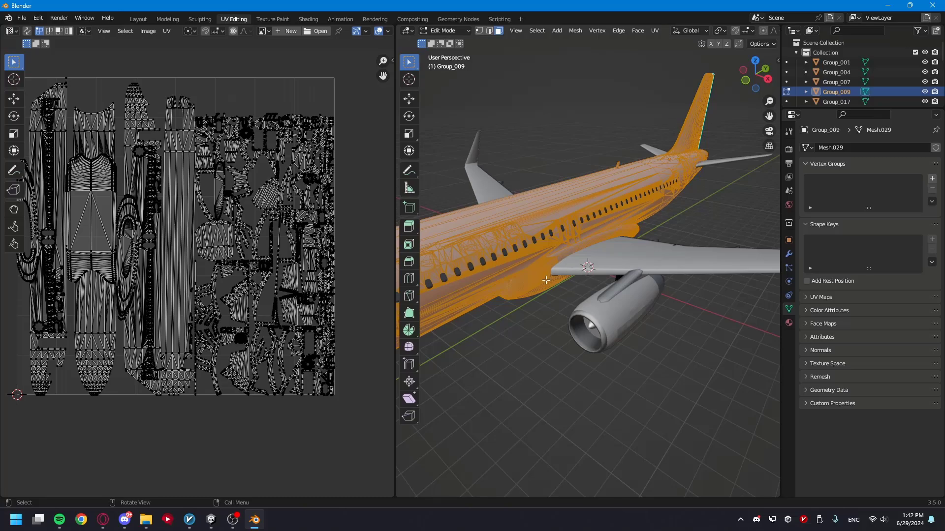
scroll(546, 280, "down", 3)
scroll(315, 247, "down", 3)
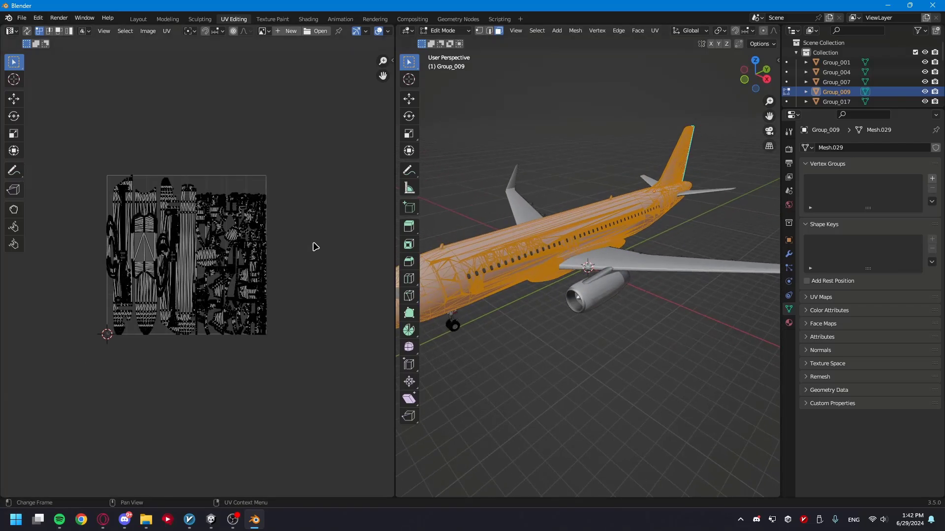
- Scatter several blocks of the fuselage's UV vertices in and around the UV square to break up the layout
left_click_drag(286, 150, 186, 271)
key("g")
left_click(315, 202)
left_click_drag(168, 150, 129, 251)
key("g")
left_click(66, 168)
left_click_drag(85, 361, 248, 283)
key("g")
left_click(125, 406)
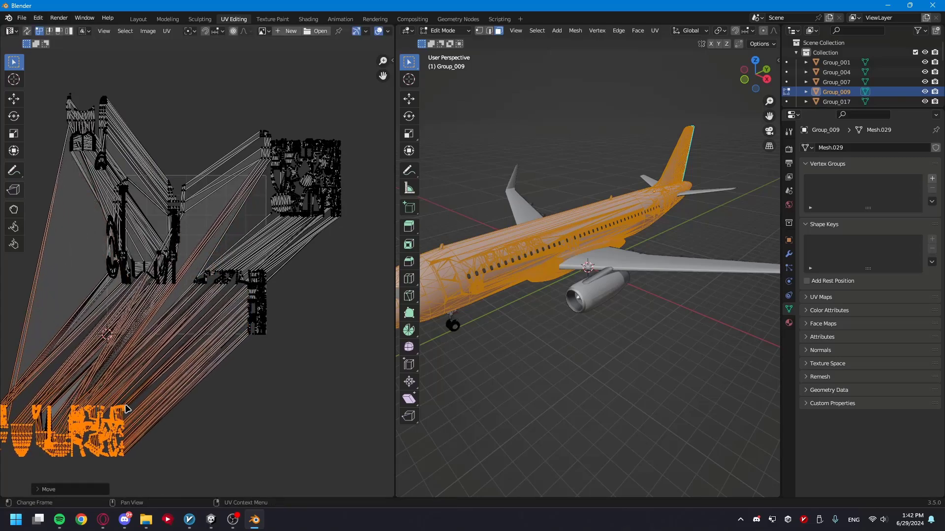
left_click_drag(322, 383, 230, 272)
key("g")
left_click(300, 333)
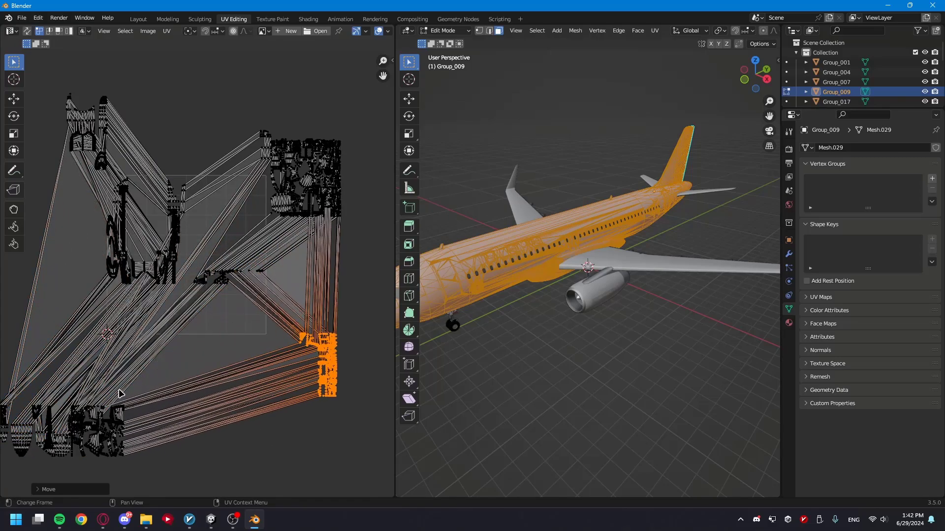
left_click_drag(367, 97, 302, 179)
key("g")
left_click(127, 318)
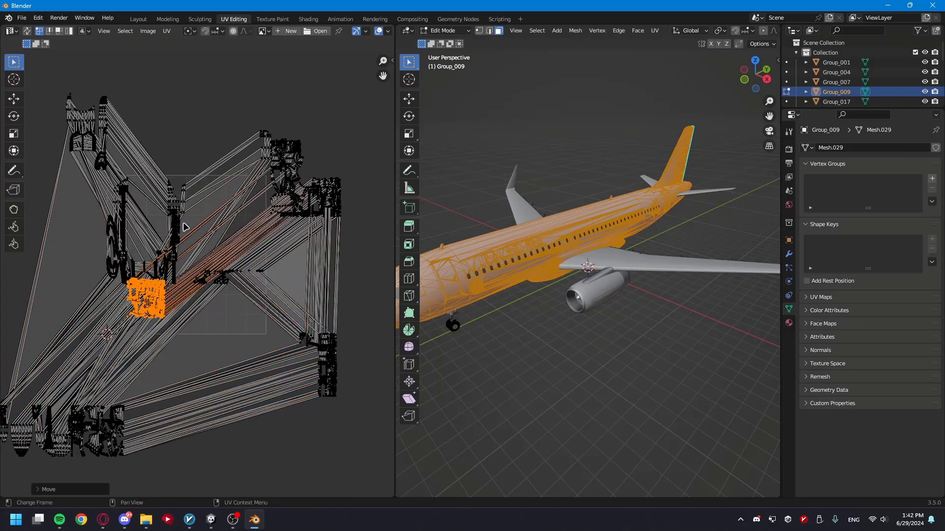
left_click_drag(64, 261, 152, 226)
key("g")
left_click(258, 144)
- Reselect the whole fuselage mesh and rebuild its scattered UVs with Smart UV Project
scroll(559, 291, "down", 3)
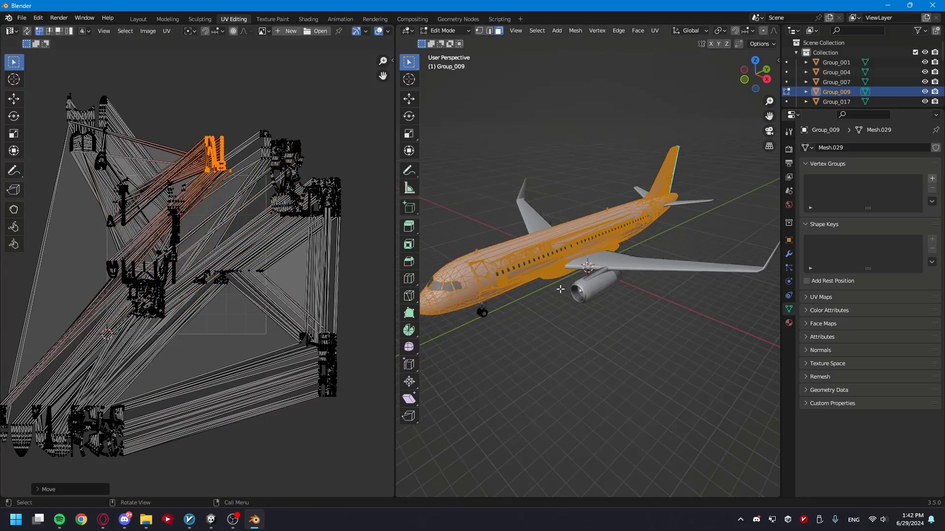
mouse_move(559, 291)
middle_mouse_down()
mouse_move(586, 293)
mouse_move(567, 296)
middle_mouse_up()
scroll(586, 293, "up", 3)
key("alt+a")
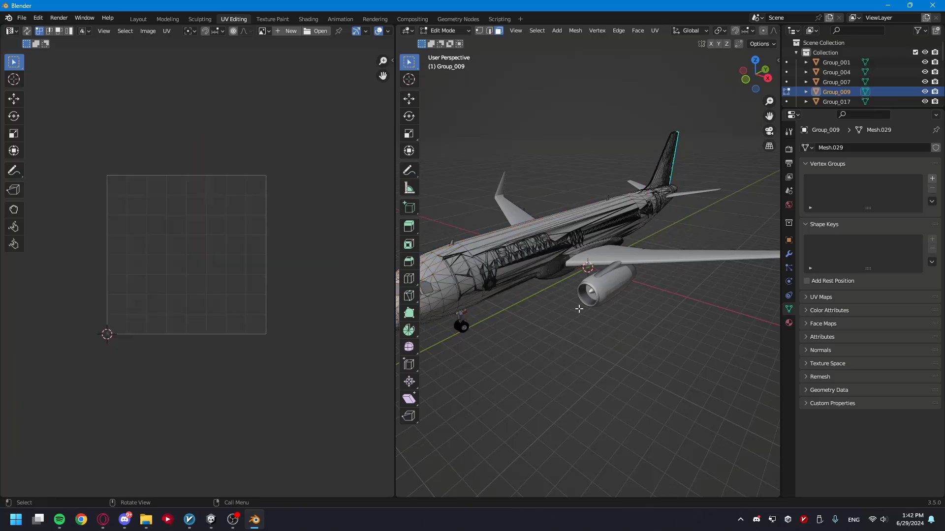
key("a")
left_click(654, 31)
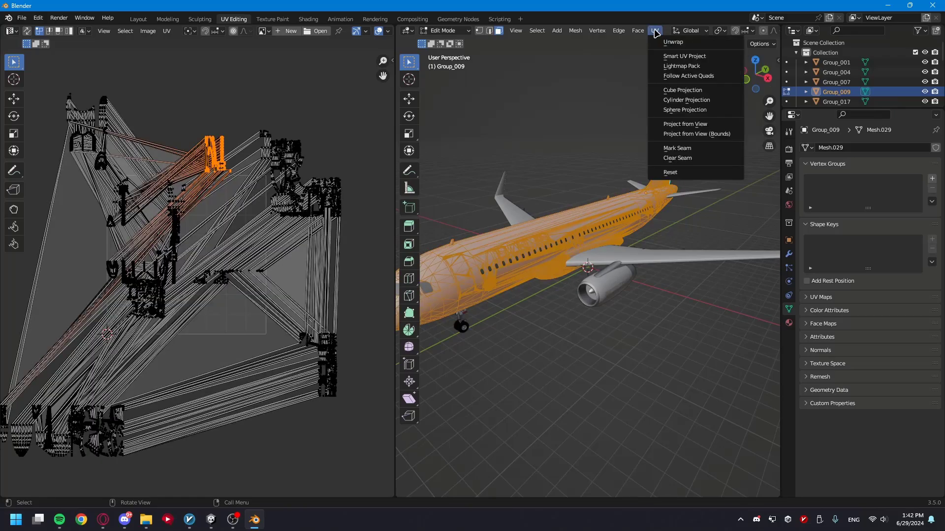
left_click(681, 59)
left_click(689, 146)
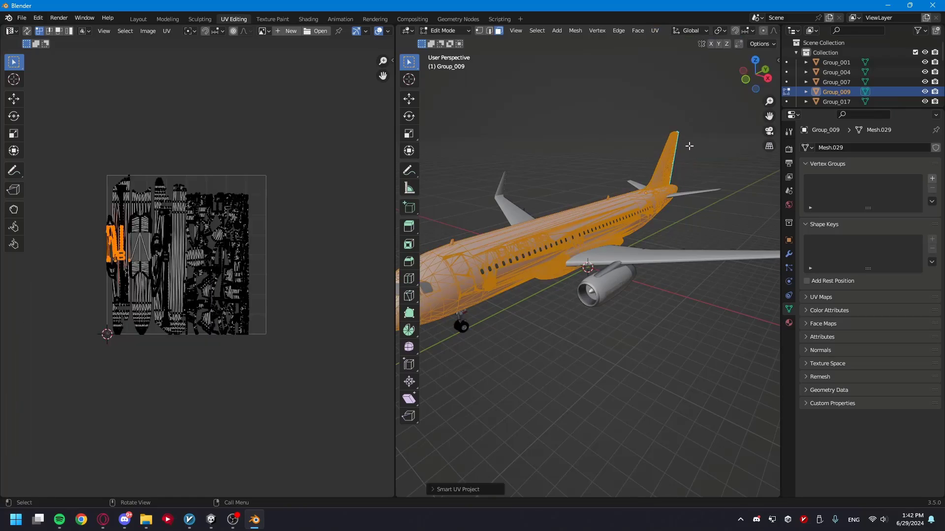
- Rerun Smart UV Project on the fuselage with a 66° angle limit and Scale to Bounds enabled
scroll(197, 266, "up", 5)
scroll(196, 265, "down", 3)
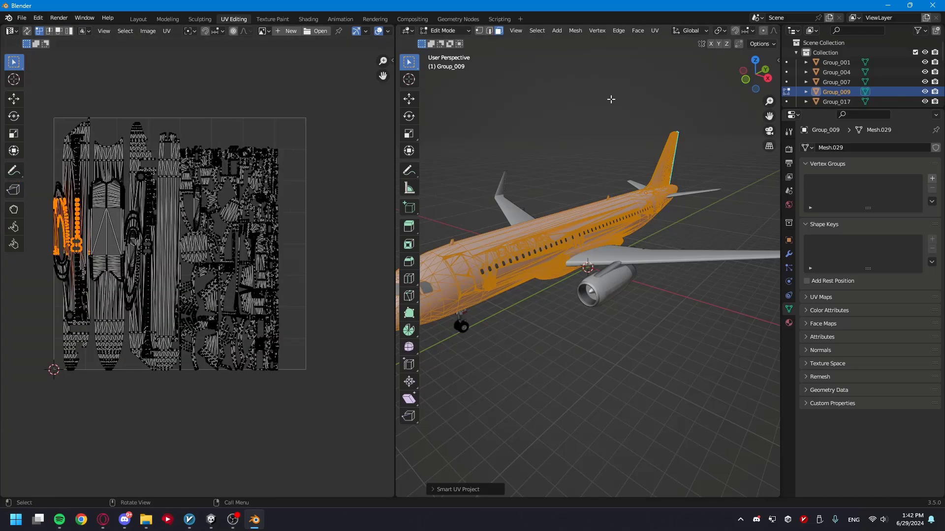
left_click(654, 31)
left_click(684, 56)
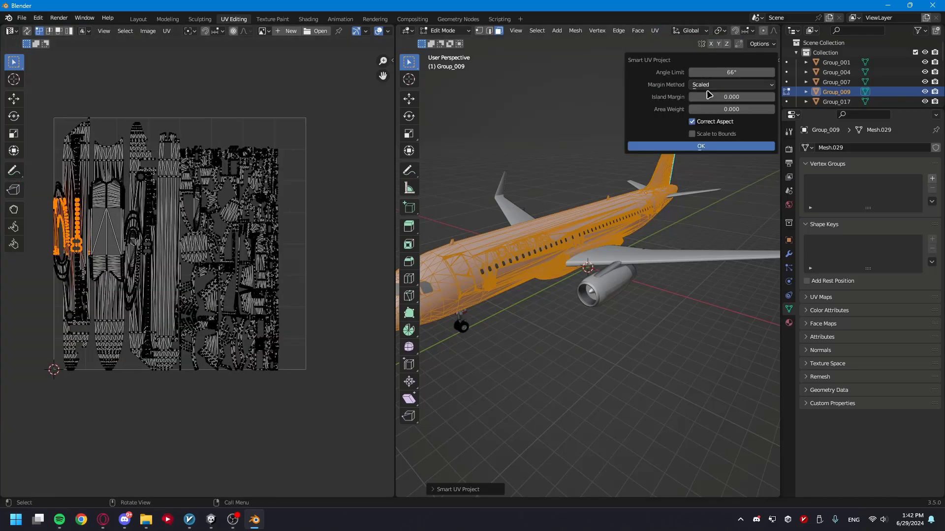
left_click(696, 147)
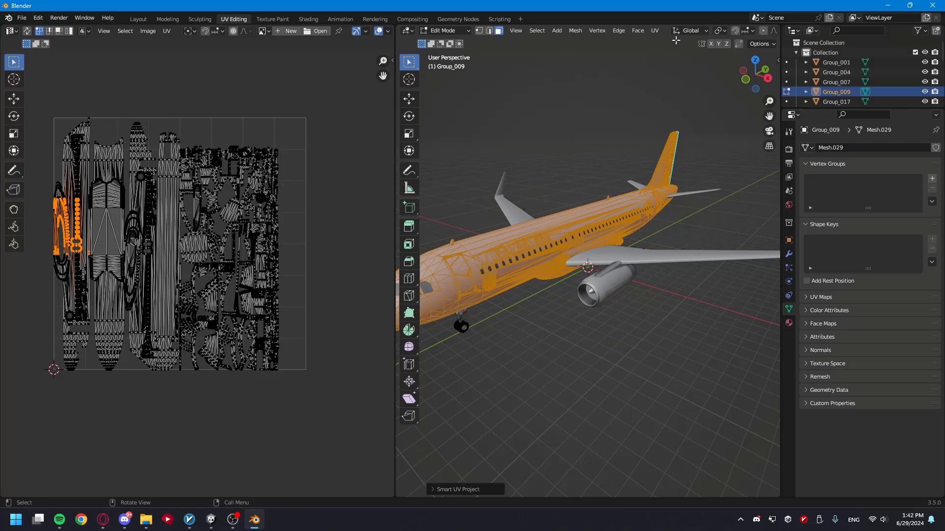
left_click(655, 31)
left_click(684, 56)
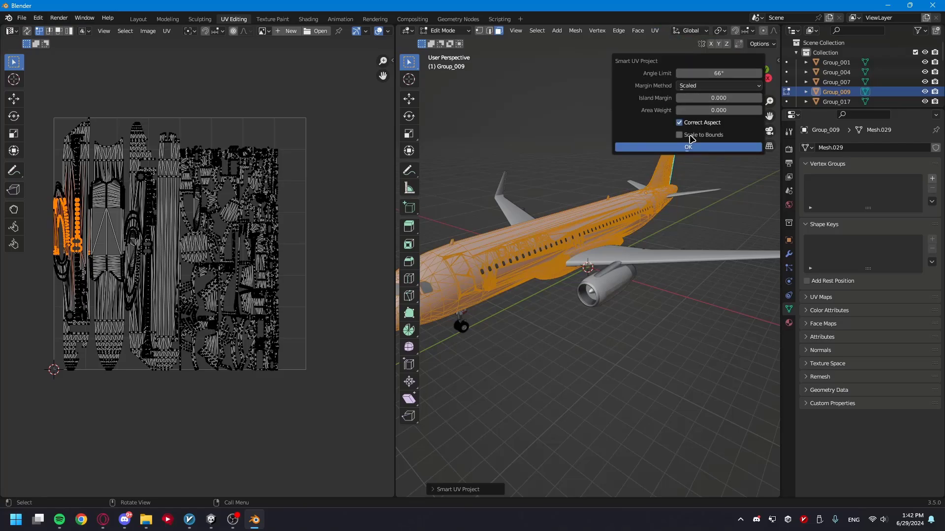
left_click(690, 135)
left_click(694, 147)
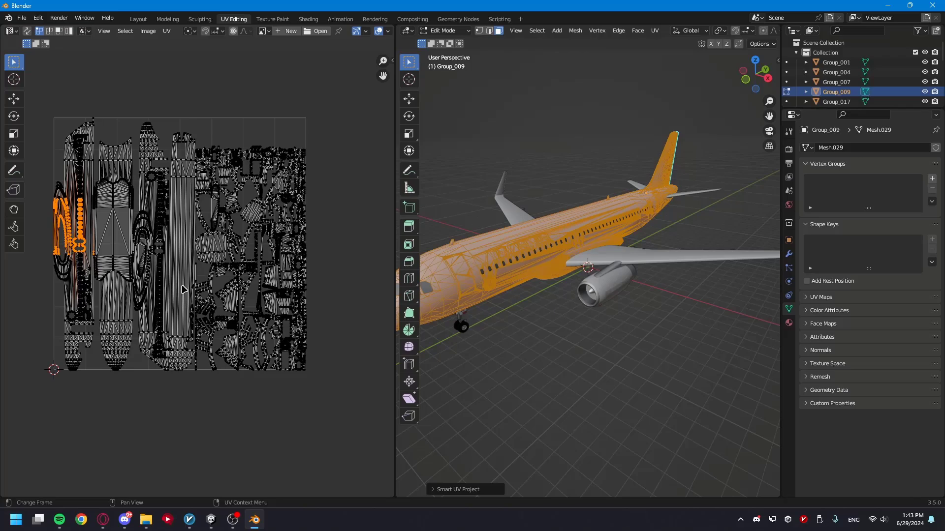
- Clear the UV selection, view the whole aircraft, and display the fuselage's material slots
left_click(361, 186)
middle_click_drag(583, 207, 548, 268)
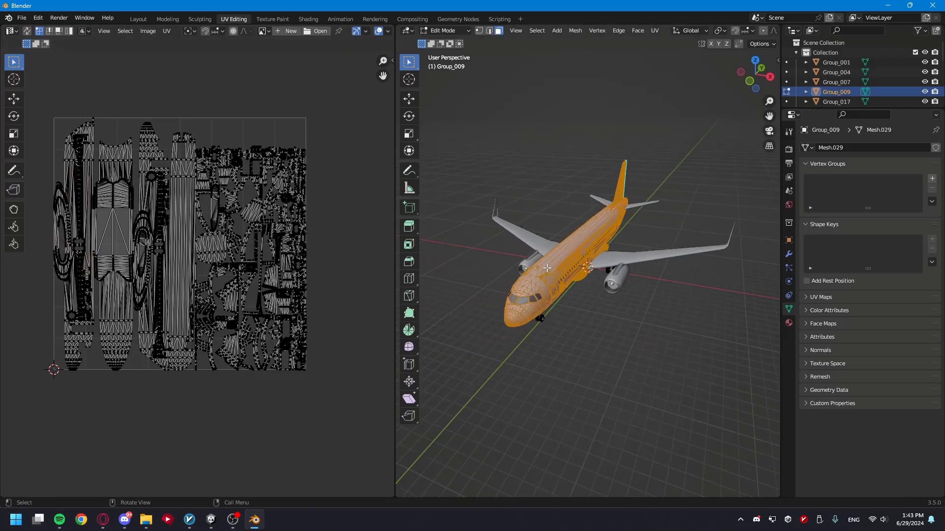
scroll(547, 269, "up", 3)
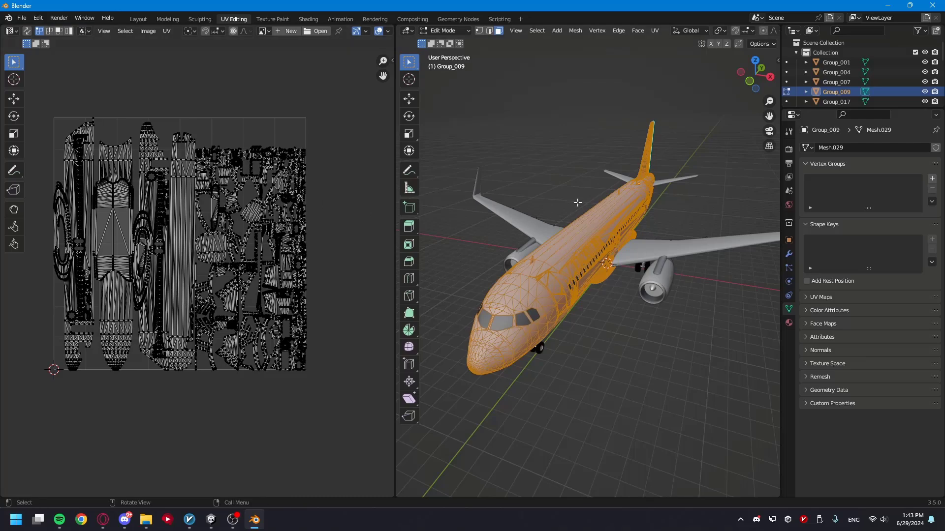
middle_click_drag(641, 249, 619, 241)
scroll(594, 327, "down", 2)
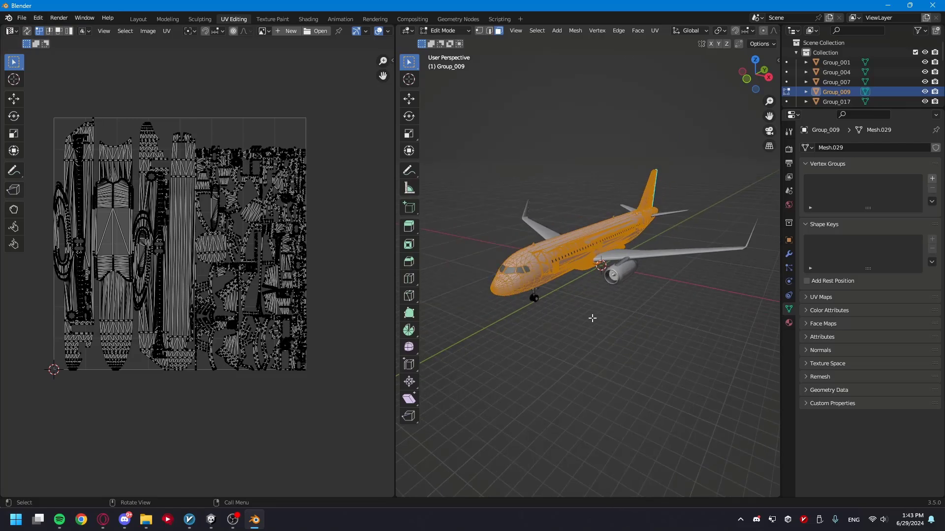
middle_click_drag(593, 319, 569, 321)
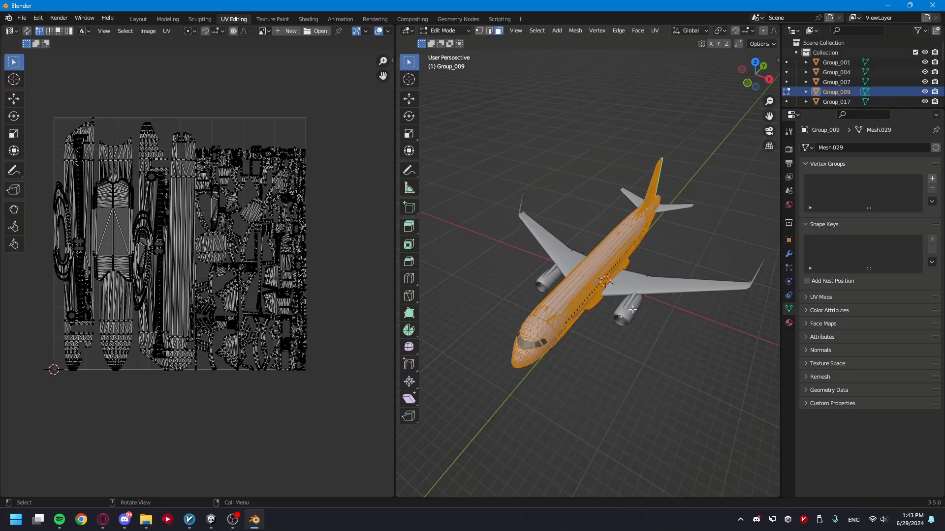
middle_click_drag(640, 349, 556, 337, "shift")
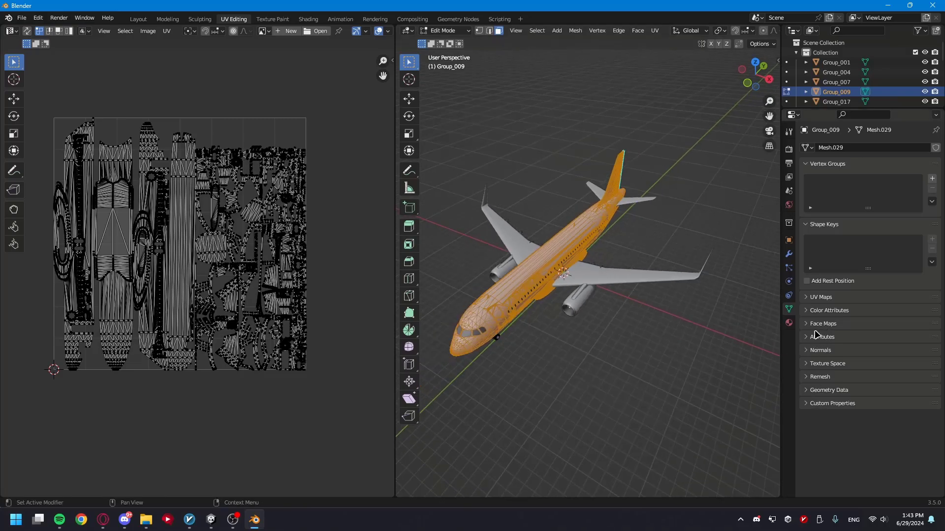
left_click(789, 323)
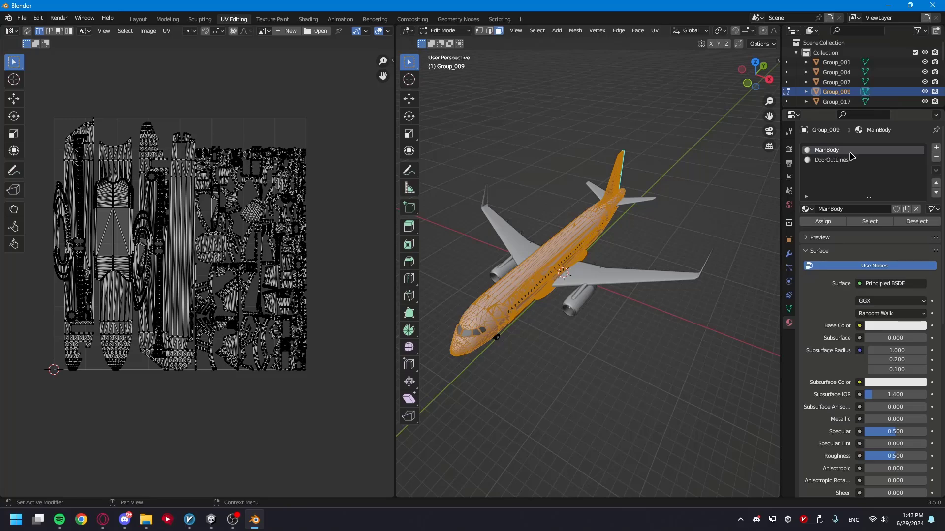
- Leave Edit Mode on the fuselage and examine the material slots of the wings and the engine
scroll(650, 328, "up", 2)
middle_click_drag(650, 327, 699, 294, "shift")
scroll(689, 266, "down", 2)
middle_click_drag(682, 251, 685, 261, "shift")
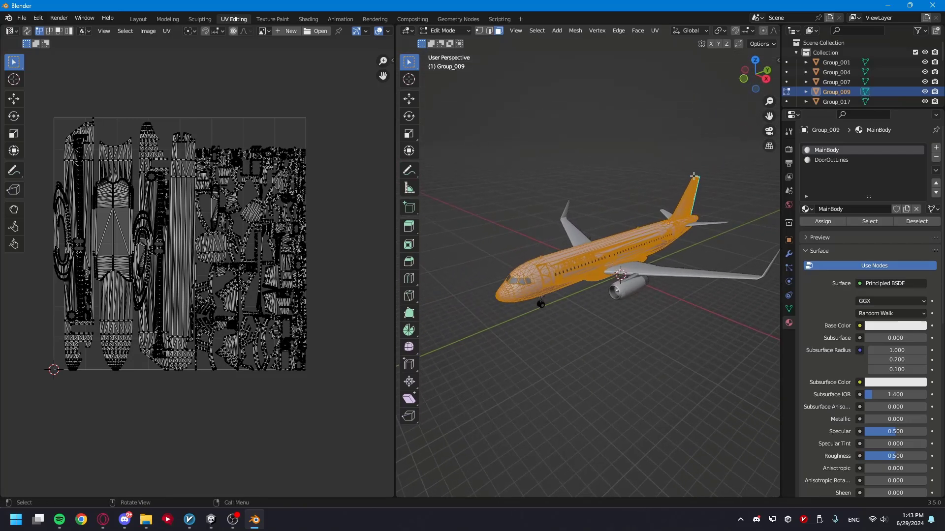
key("Tab")
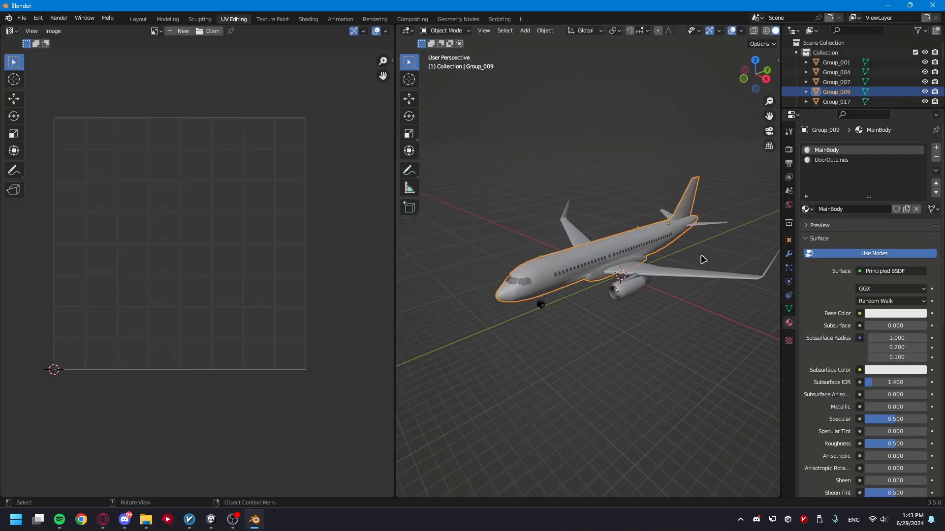
left_click(668, 277)
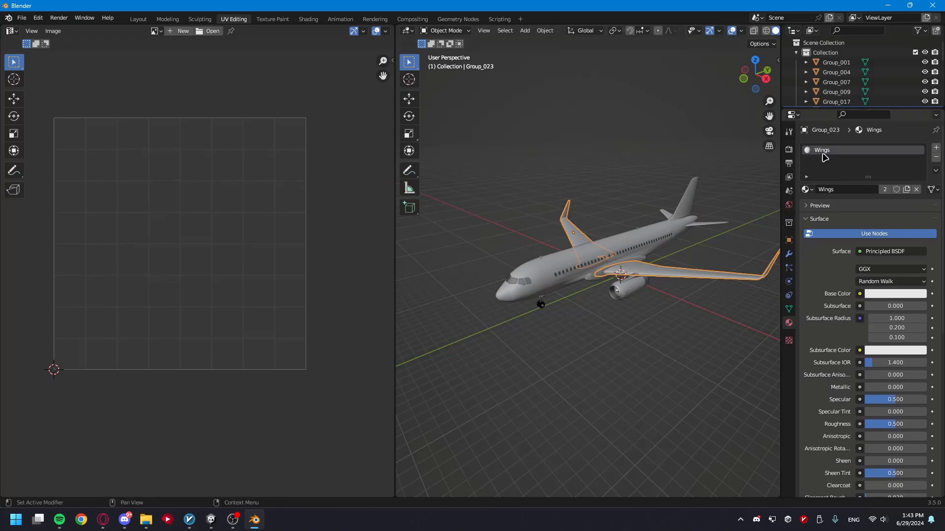
left_click(633, 291)
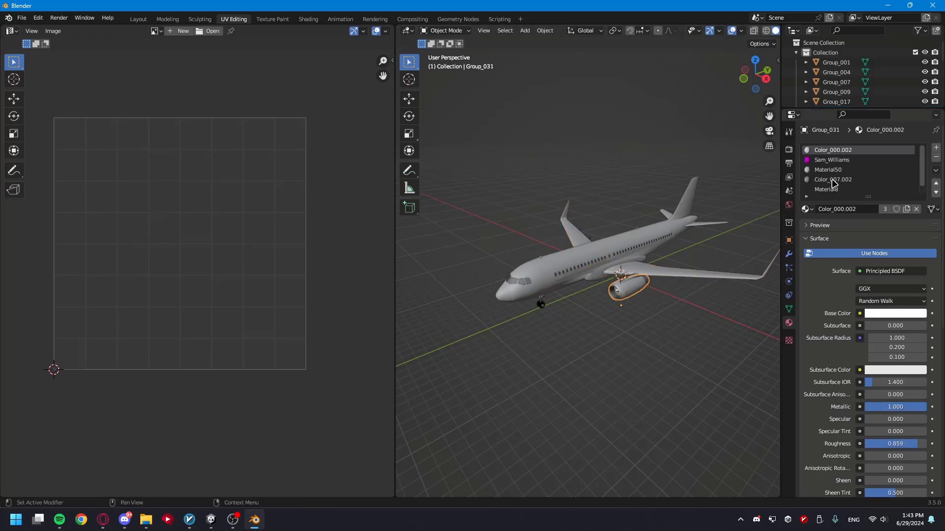
scroll(834, 189, "down", 1)
scroll(834, 188, "up", 1)
scroll(554, 310, "up", 1)
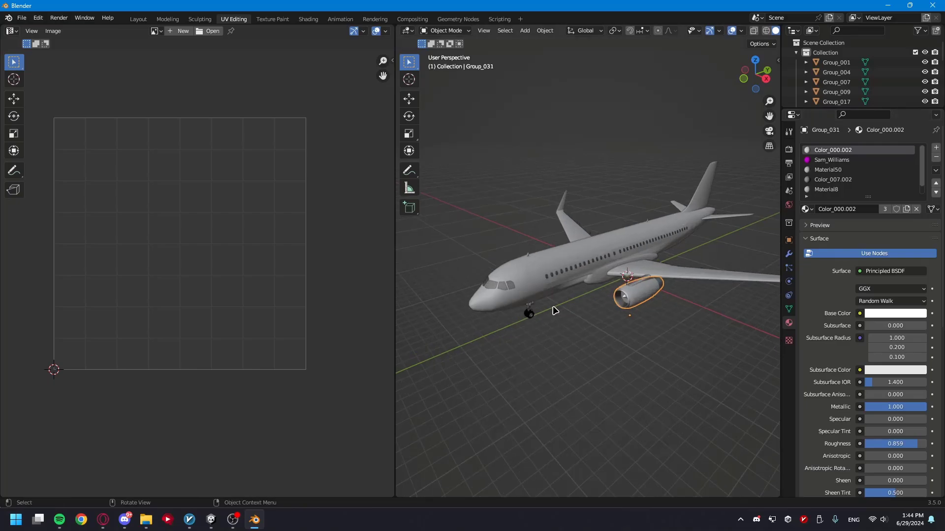
- Select the windows, nose gear, fuselage, wings and engine in turn to compare which materials each part uses
left_click(498, 284)
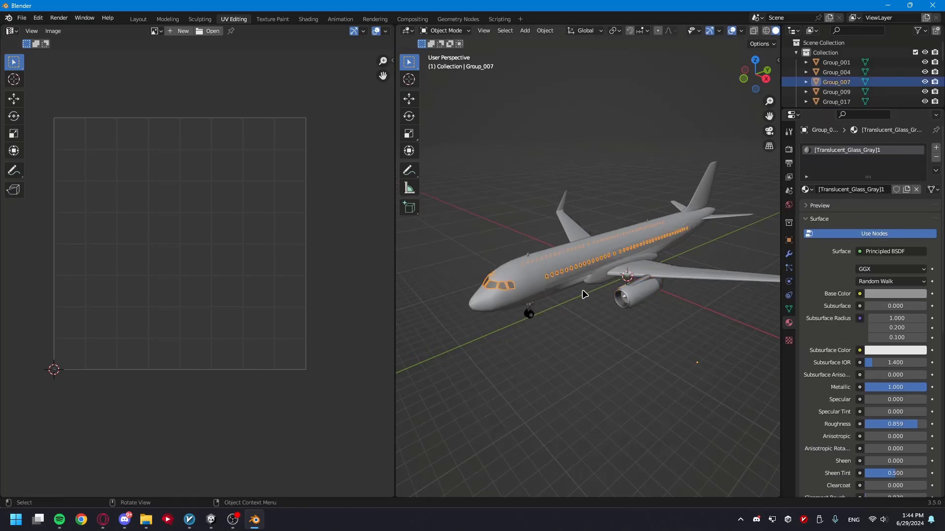
left_click(530, 317)
left_click(583, 266)
left_click(694, 280)
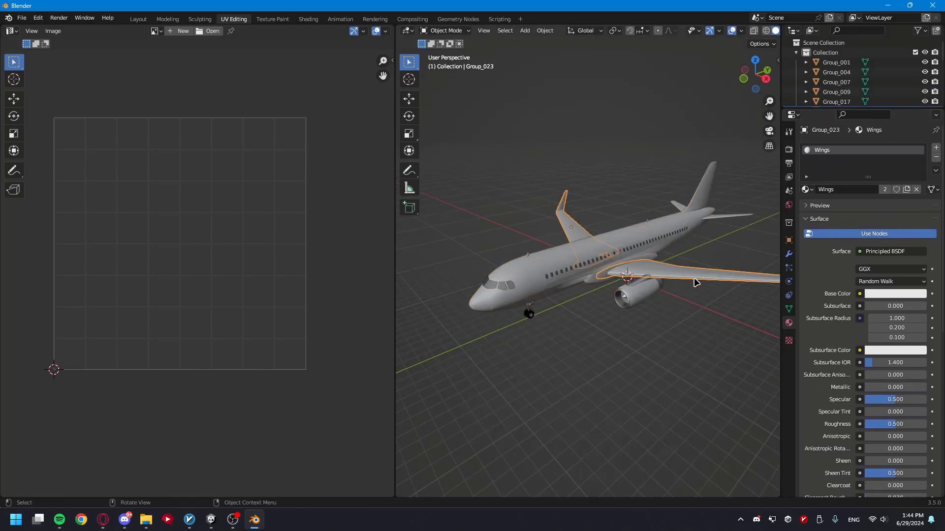
left_click(624, 297)
left_click(595, 284)
left_click(571, 229)
middle_click_drag(714, 281, 609, 304)
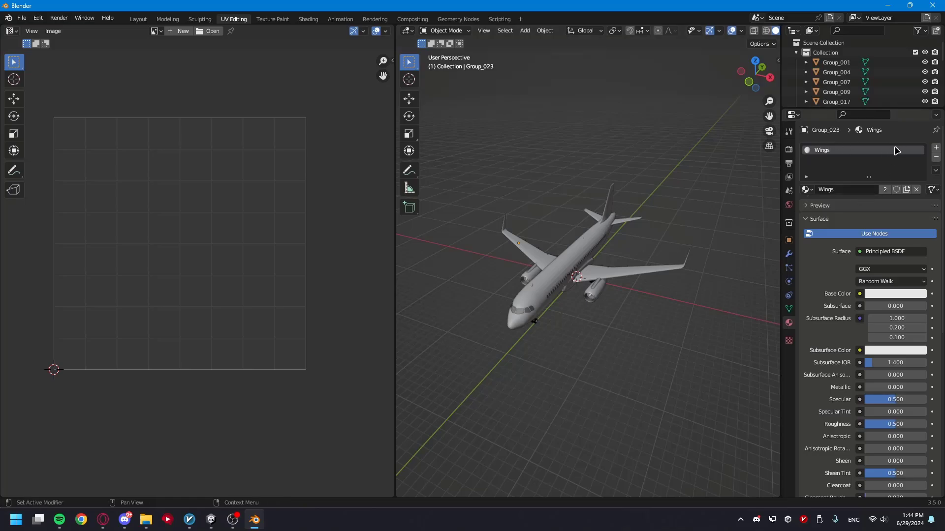
- Inspect the UV layouts of the wings and the engine by entering and leaving Edit Mode on each
left_click(631, 272)
key("Tab")
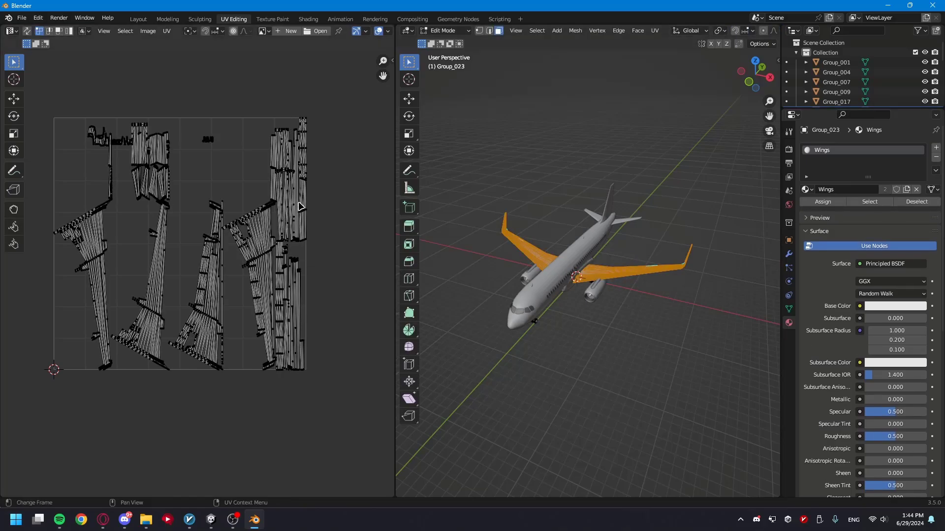
key("Tab")
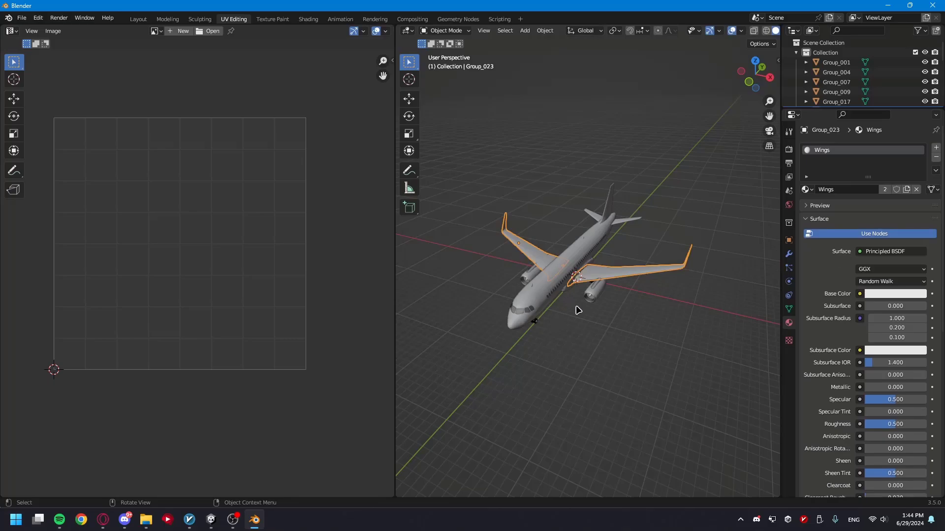
left_click(595, 295)
key("Tab")
key("Tab")
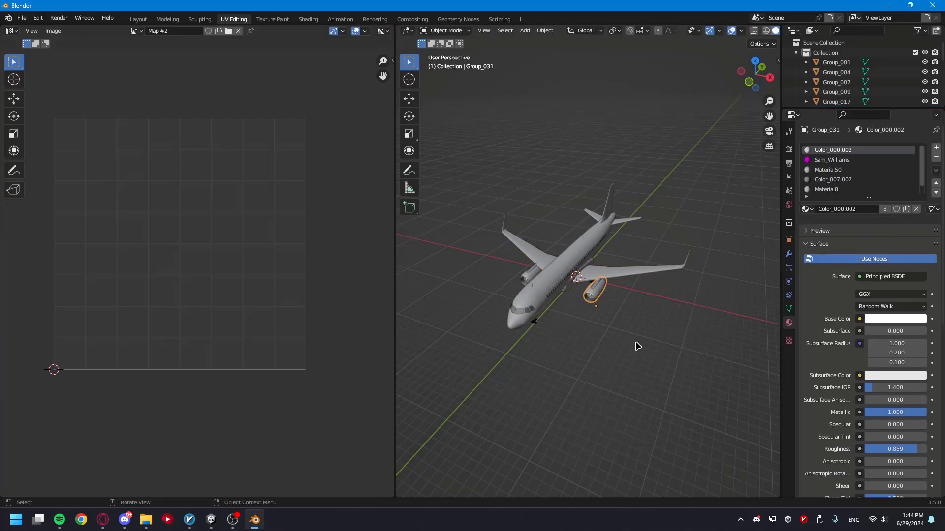
left_click(654, 342)
scroll(650, 347, "up", 5)
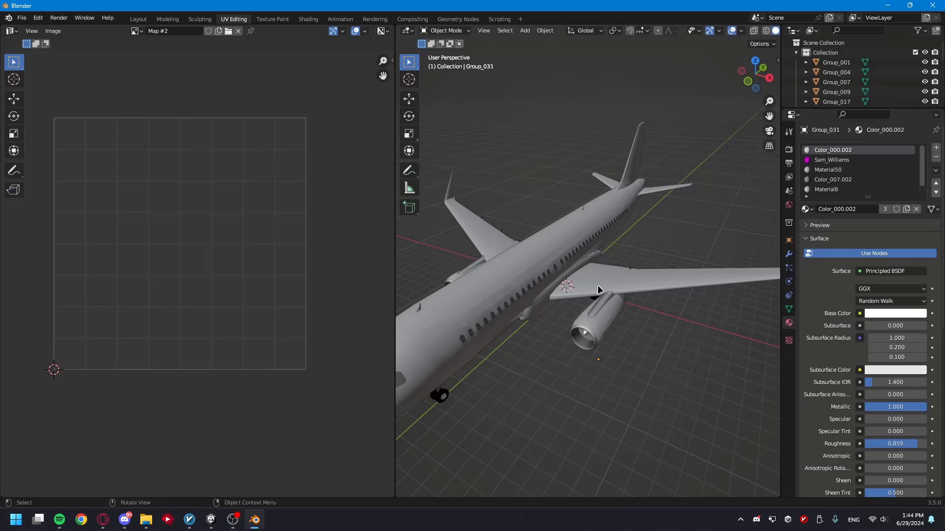
scroll(620, 295, "down", 5)
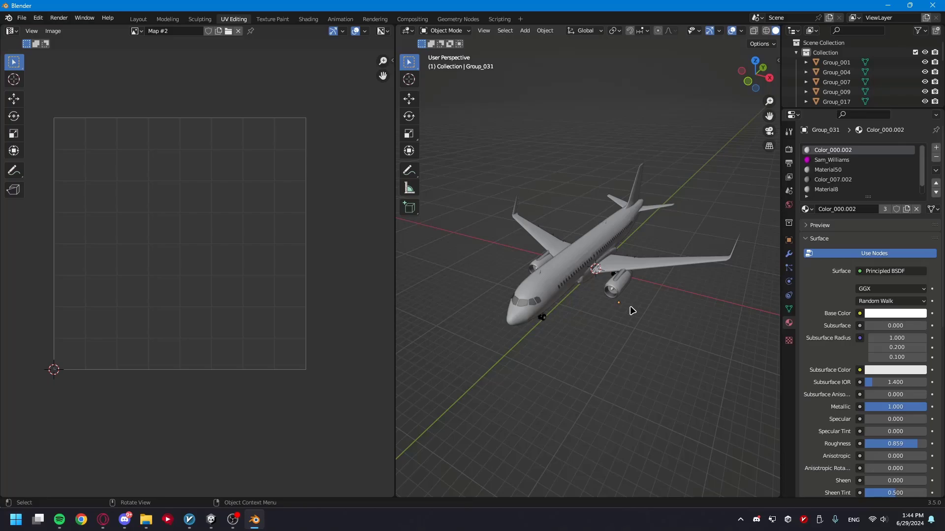
scroll(584, 316, "up", 3)
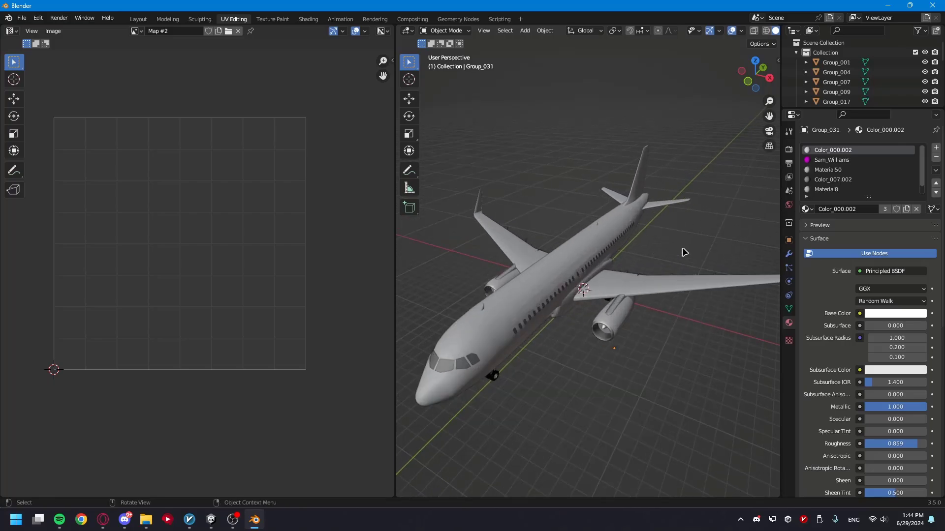
scroll(669, 266, "up", 3)
scroll(649, 261, "down", 5)
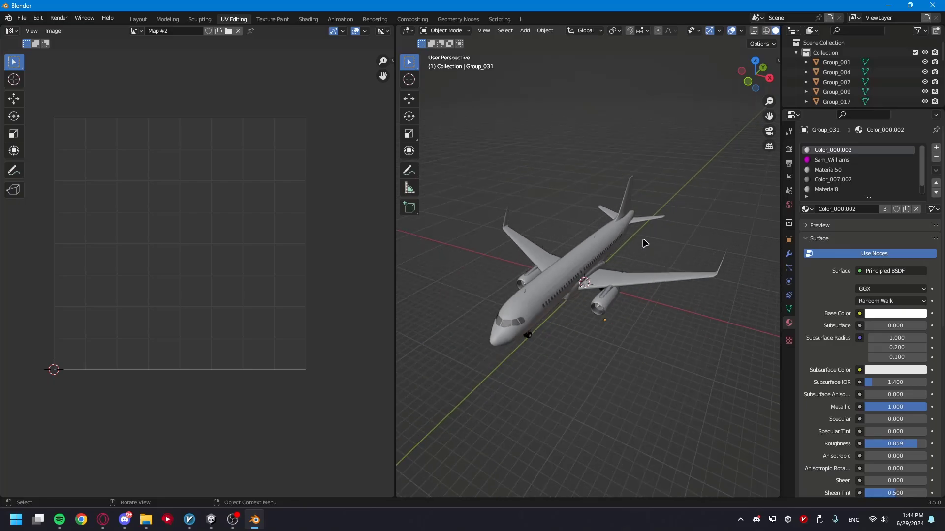
scroll(644, 243, "up", 2)
- Enter Edit Mode on the fuselage, pick a few faces around the cockpit windows, and reselect the entire mesh
left_click(829, 169)
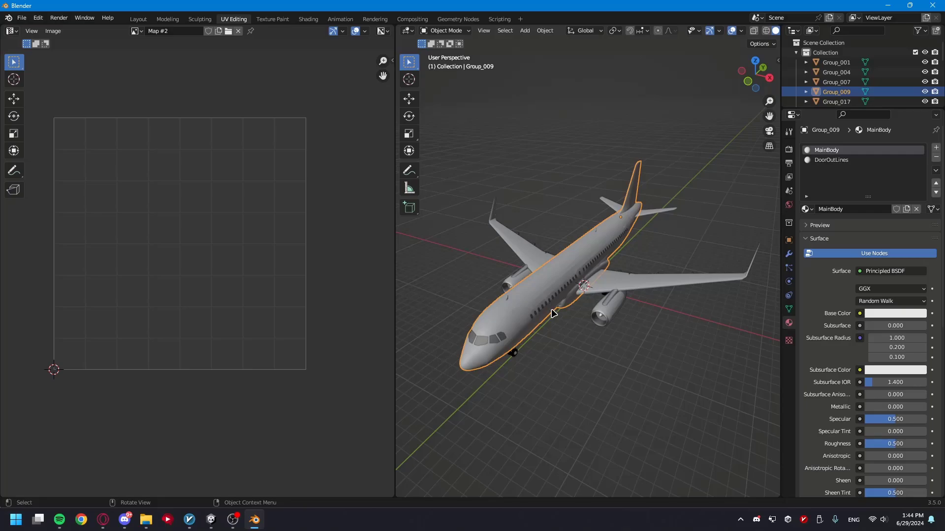
key("Tab")
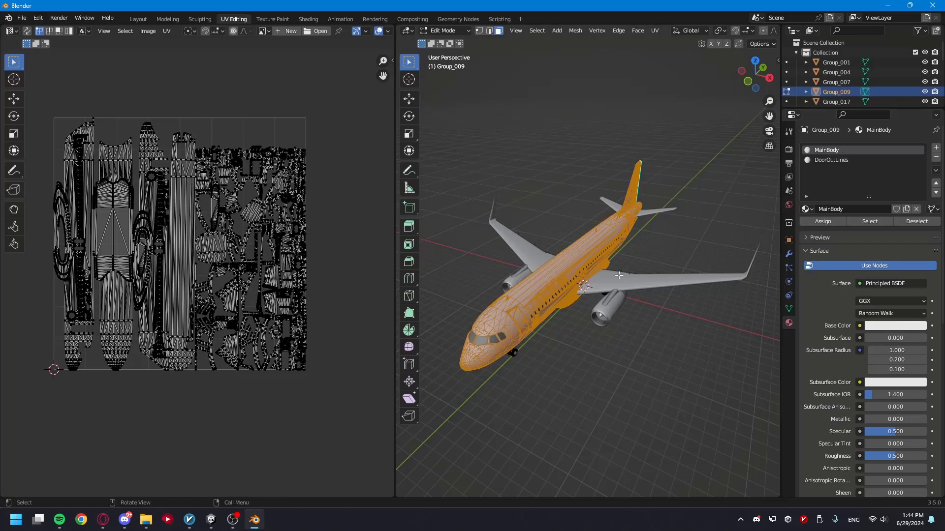
key("alt+a")
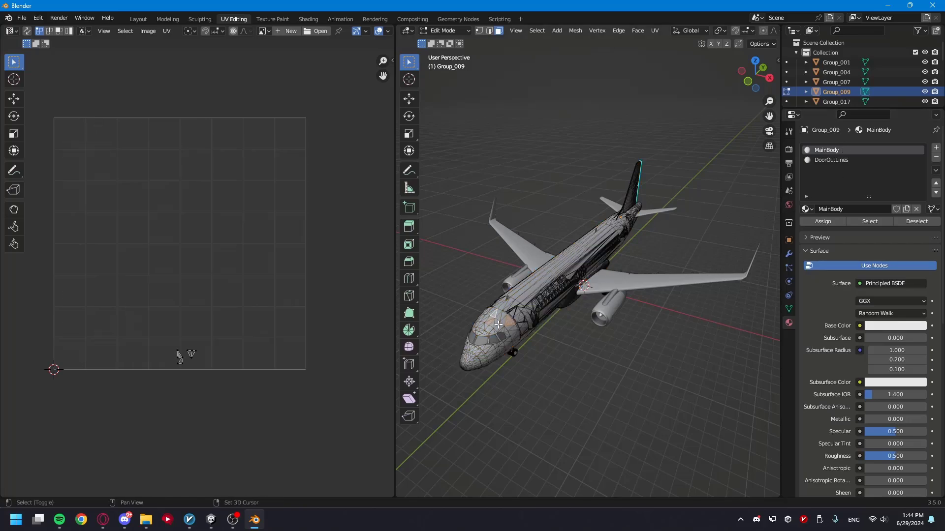
left_click(501, 321, "shift")
key("a")
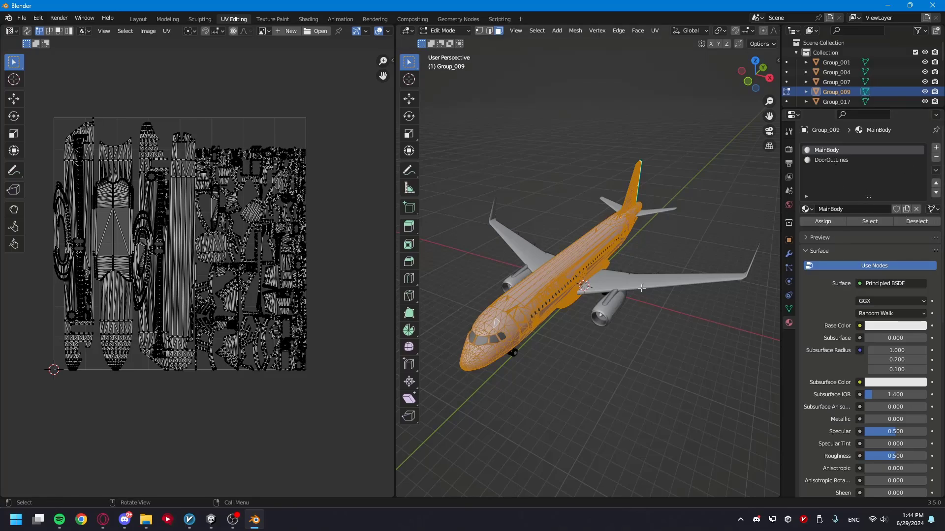
- Add a third material slot using the existing <Black> material, assign it to the whole fuselage, and clear the selection
left_click(935, 147)
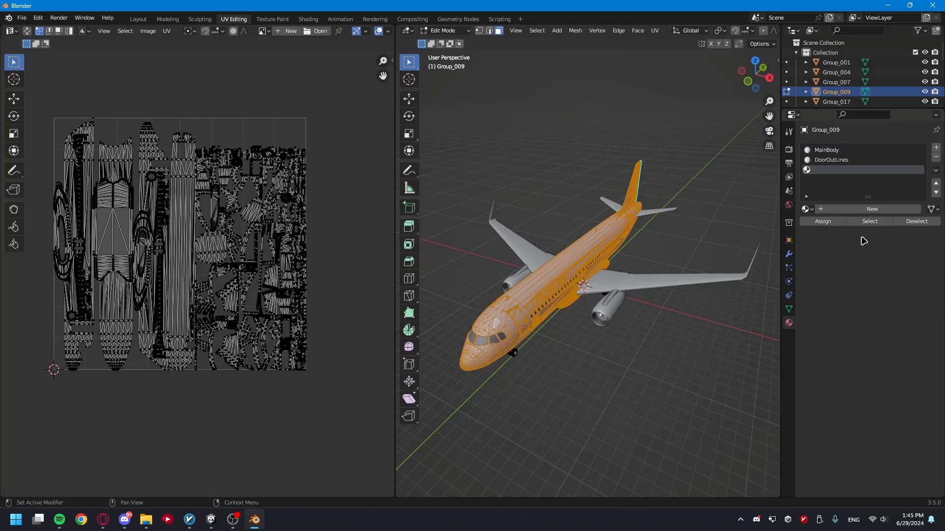
left_click(806, 209)
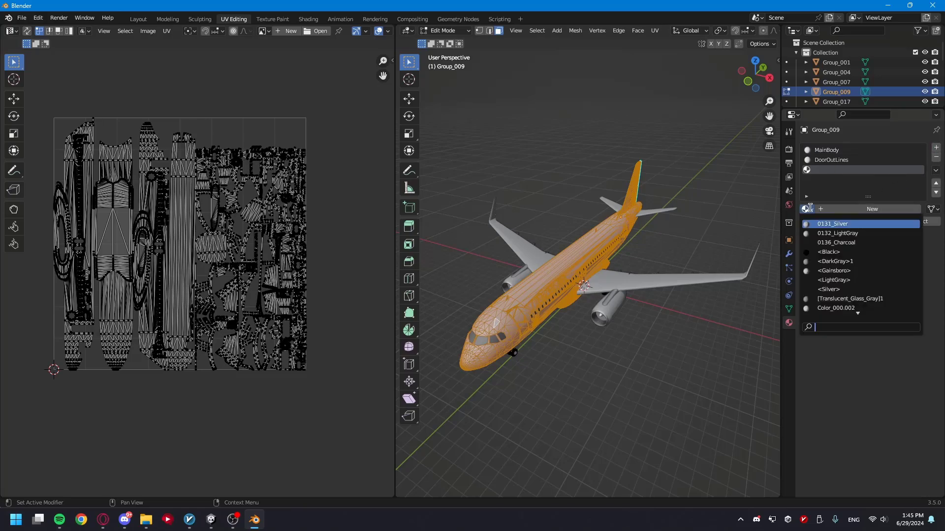
left_click(852, 252)
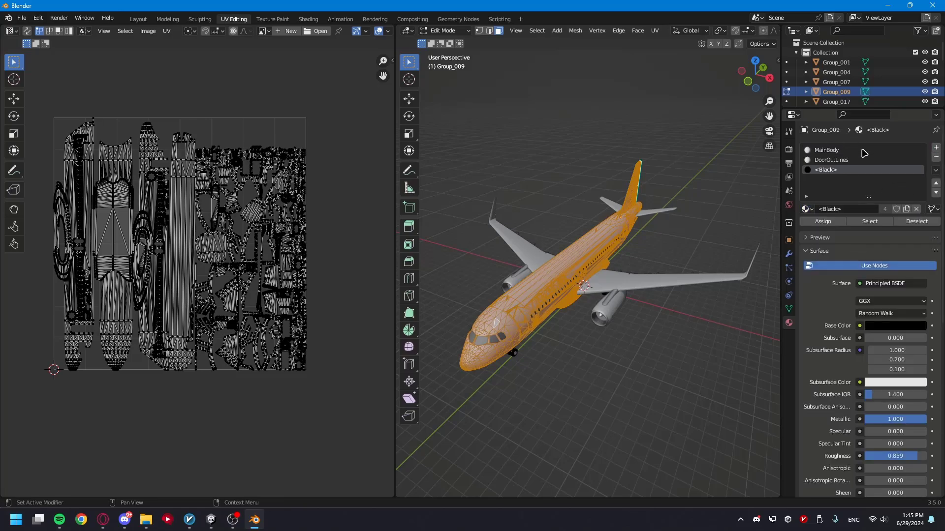
left_click(823, 223)
key("alt+a")
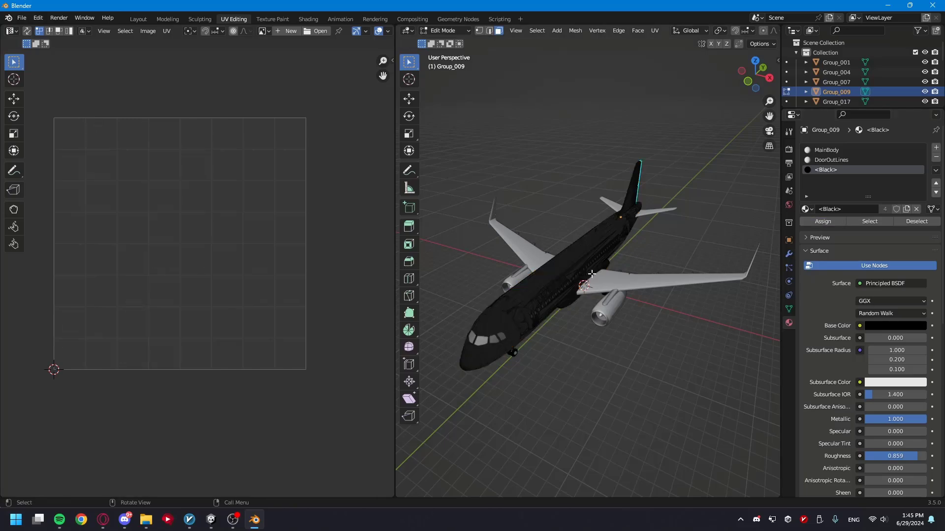
- Undo the black material assignment on the fuselage faces and clear the mesh selection
middle_click_drag(623, 343, 567, 288)
key("a")
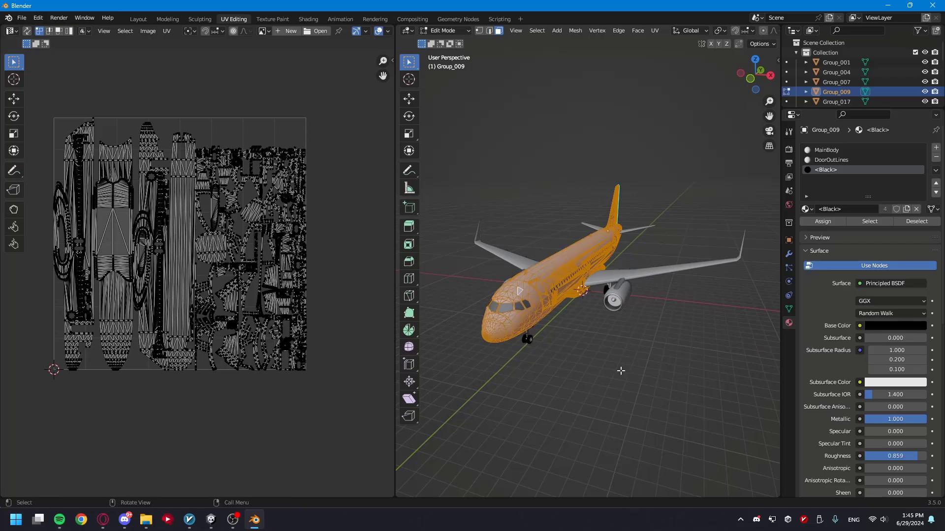
key("alt+a")
middle_click_drag(618, 371, 633, 270)
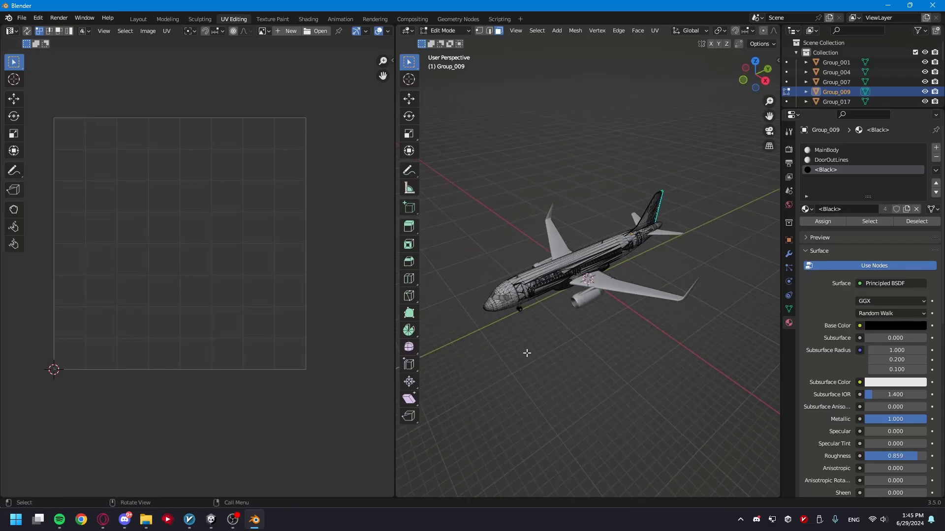
left_click(932, 6)
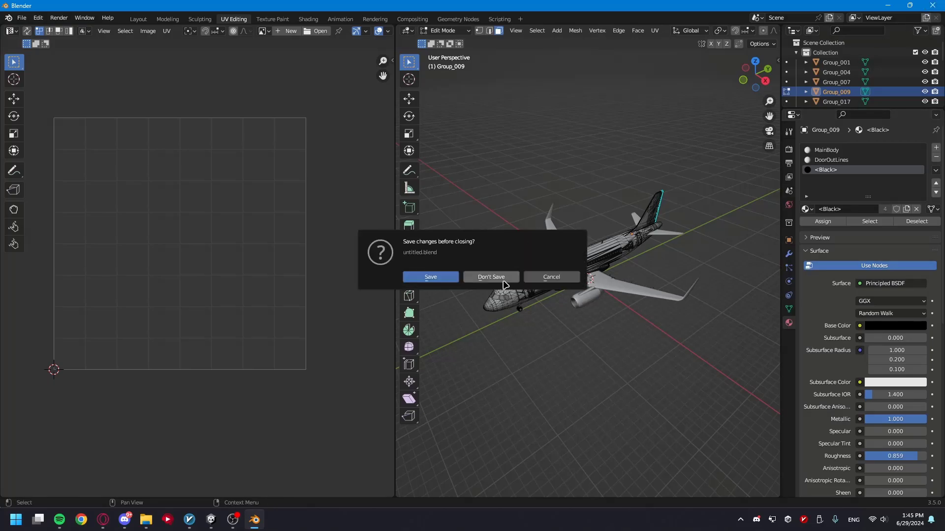
left_click(538, 281)
key("alt+Tab")
left_click(261, 241)
- Search the installed apps for "sub" and launch Adobe Substance 3D Painter
key("super")
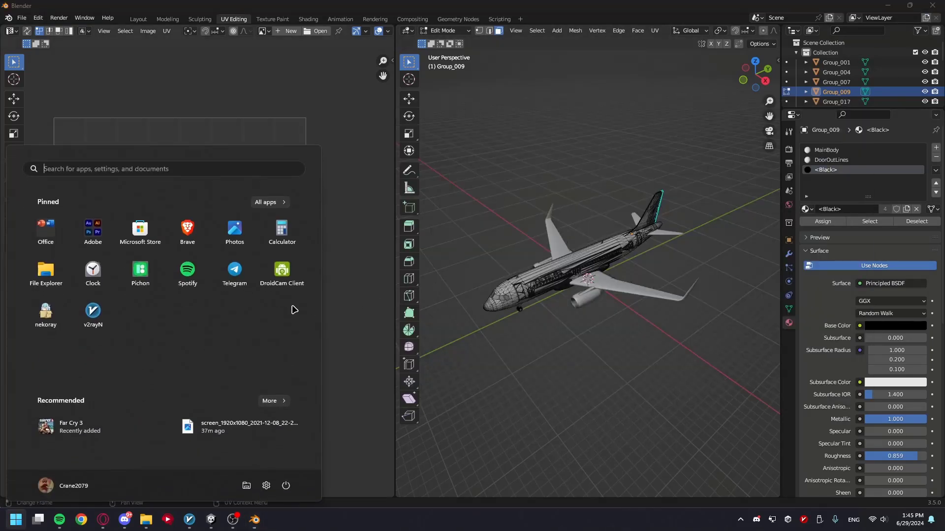
type("sub")
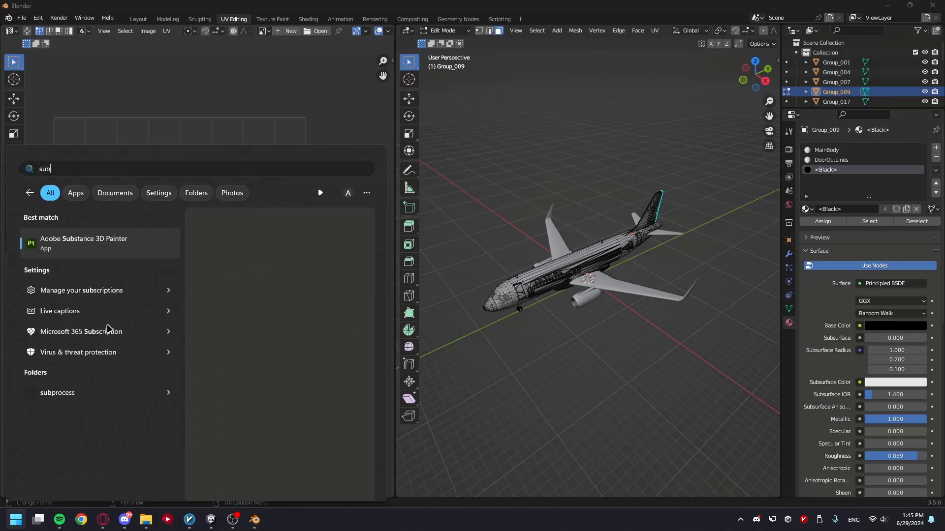
key("Return")
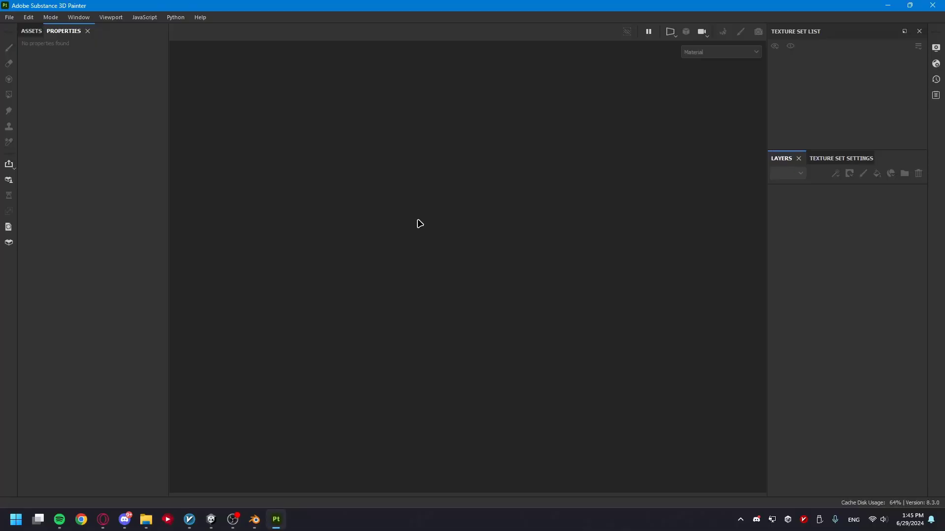
- Open the setup for a new project and review the available project templates
left_click(9, 17)
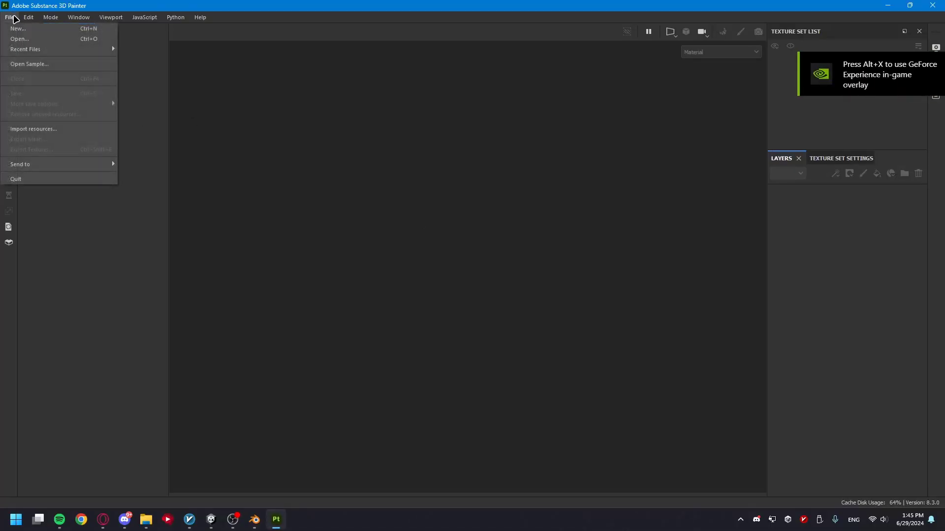
left_click(40, 31)
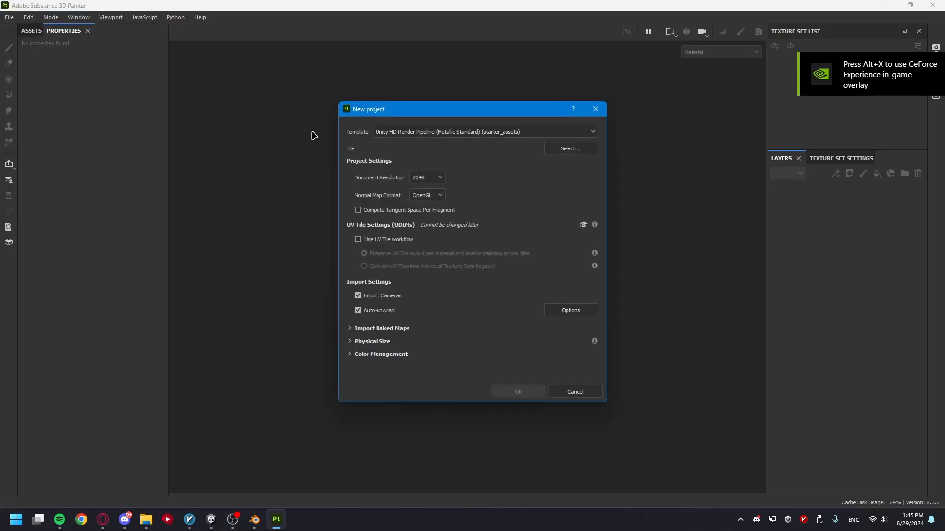
left_click_drag(436, 115, 435, 103)
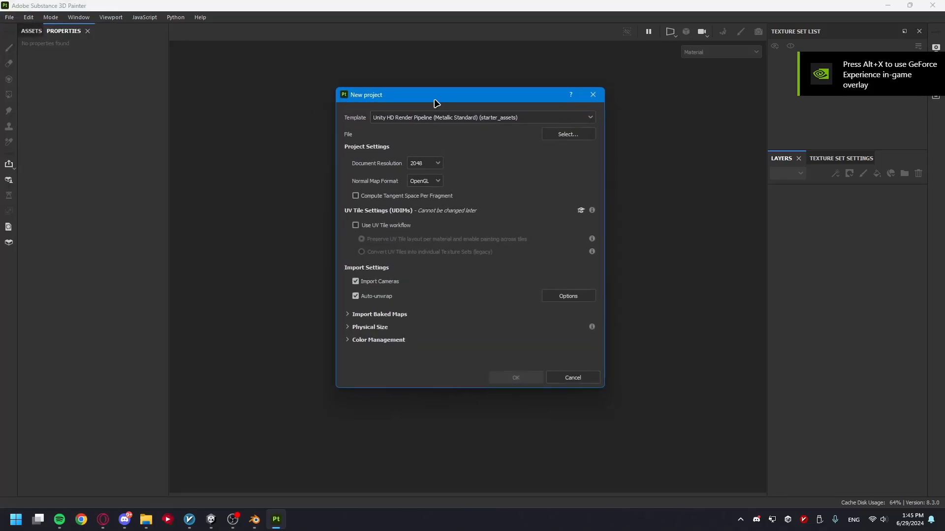
left_click(464, 117)
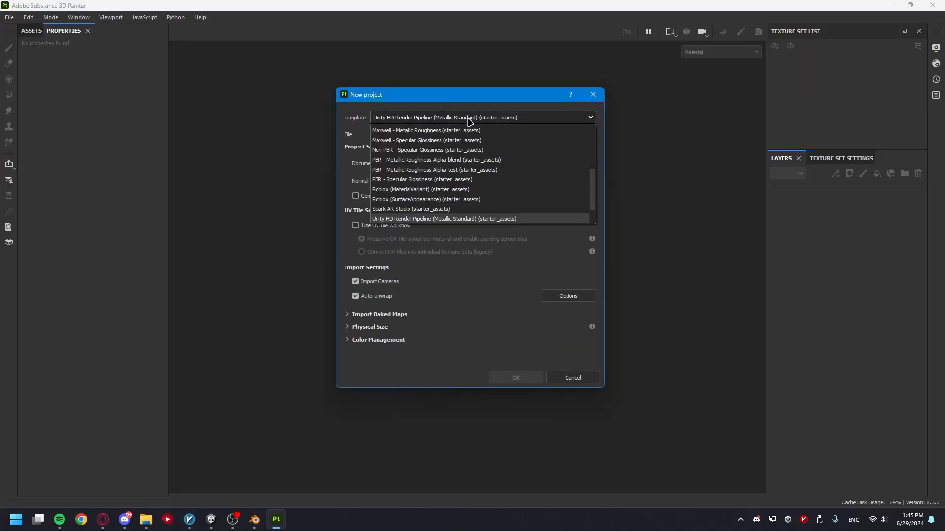
scroll(428, 196, "down", 1)
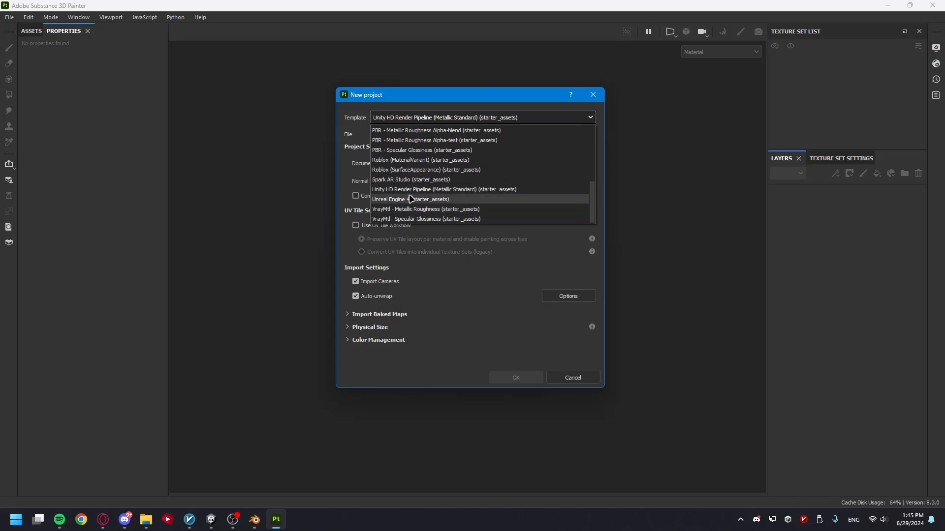
left_click(492, 94)
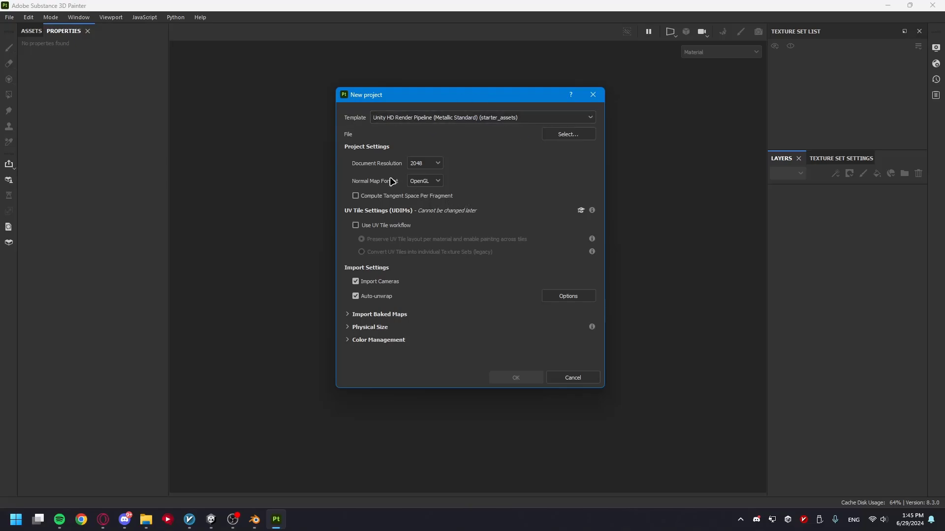
- Create a project from A320_White.fbx with the Unity HD Render Pipeline (Metallic Standard) template, keeping the document resolution at 2048
left_click(435, 164)
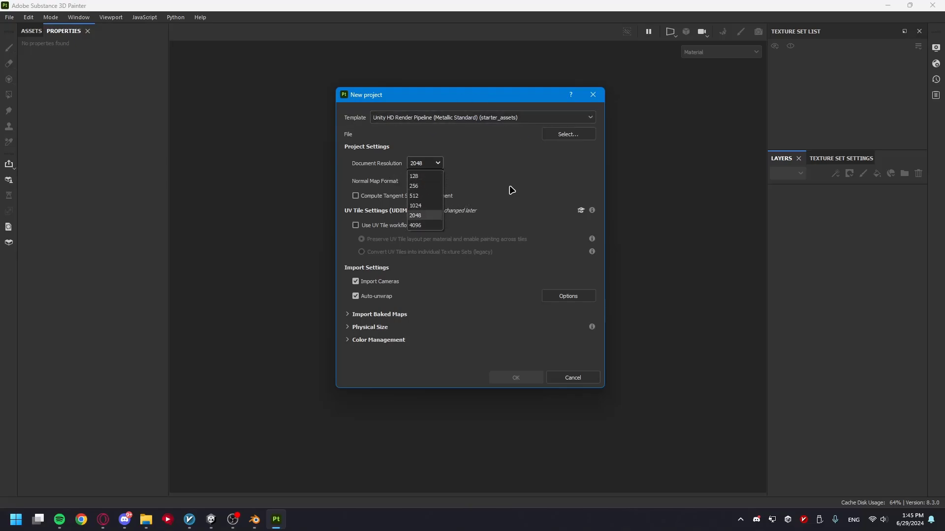
left_click(544, 167)
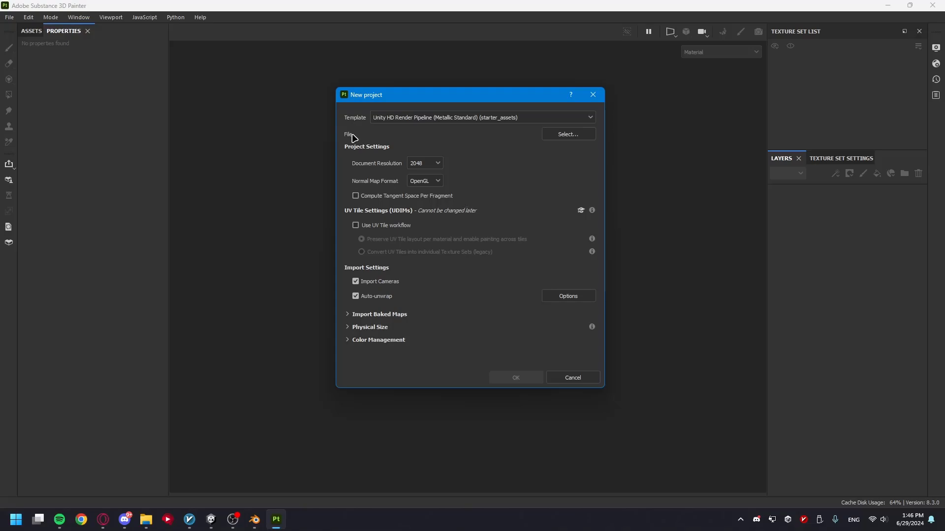
left_click(577, 135)
left_click(492, 182)
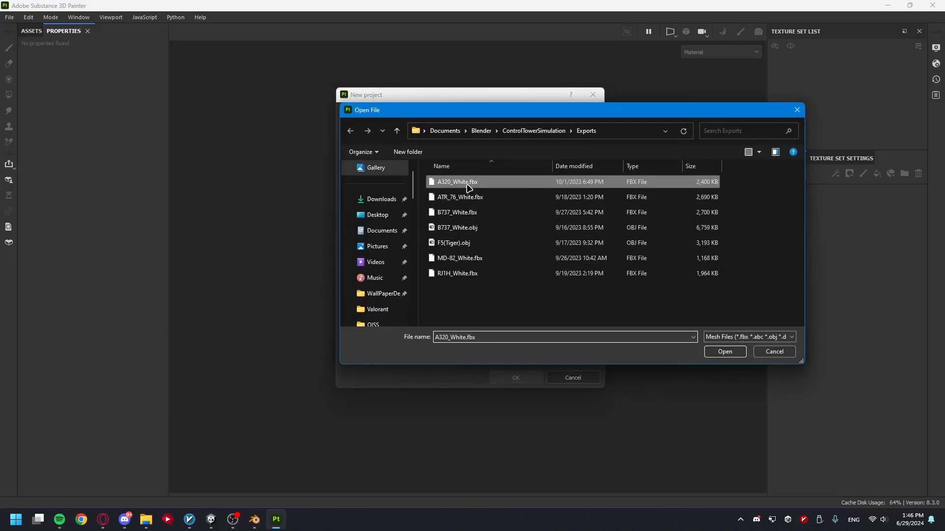
left_click(721, 352)
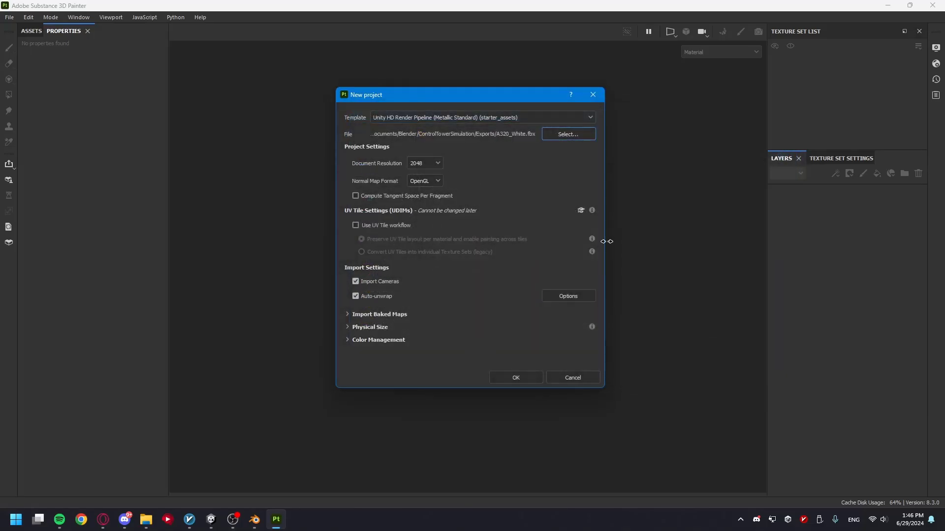
left_click(523, 380)
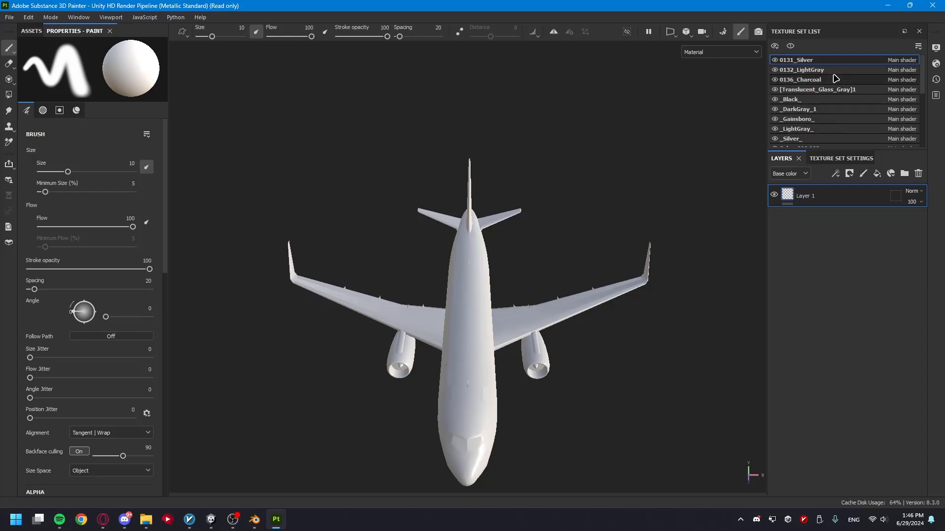
- Examine the imported aircraft model and the texture sets generated from its materials
scroll(833, 109, "down", 5)
scroll(825, 91, "up", 5)
scroll(856, 103, "down", 4)
scroll(865, 110, "up", 4)
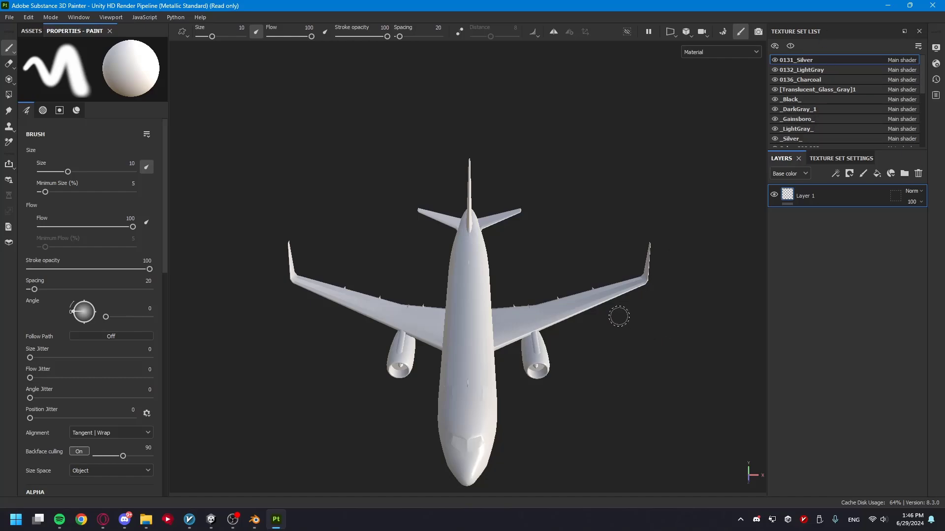
mouse_move(619, 352)
left_mouse_down("alt")
mouse_move(536, 317)
mouse_move(557, 343)
left_mouse_up("alt")
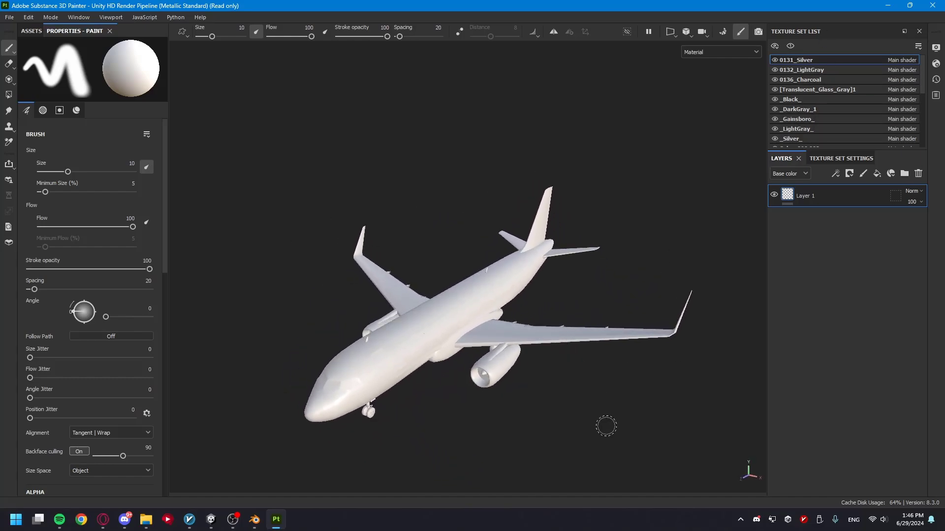
left_click_drag(589, 398, 571, 361, "alt")
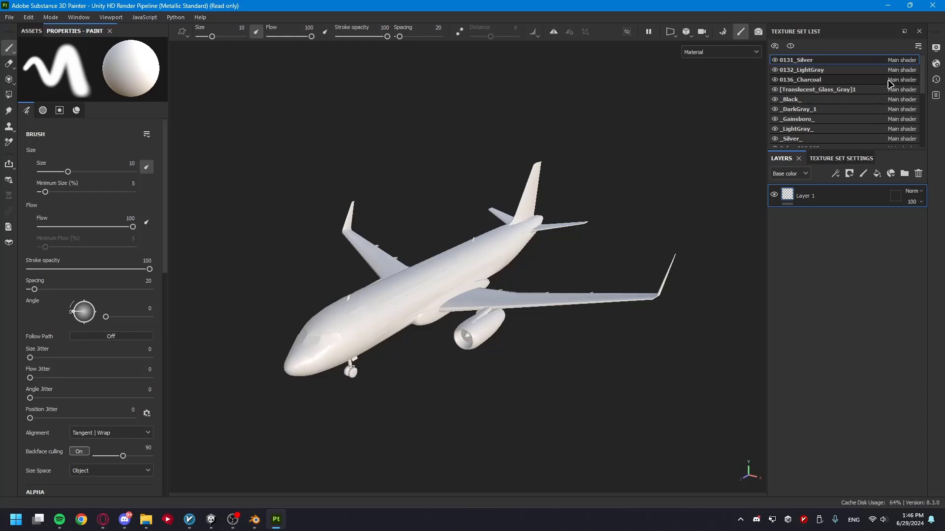
left_click(815, 70)
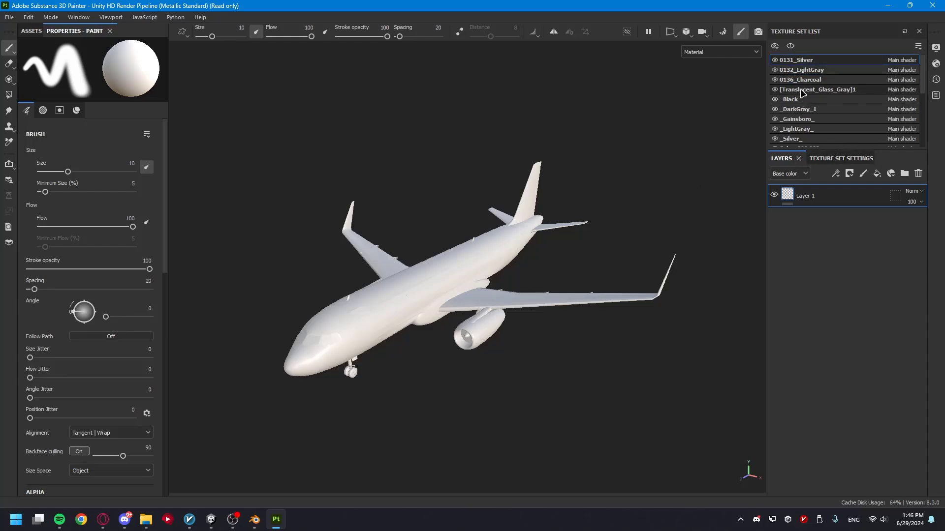
- Isolate the selected texture set in the viewport and go through the sets down to _Silver_ to identify their parts
left_click(775, 46)
left_click(792, 48)
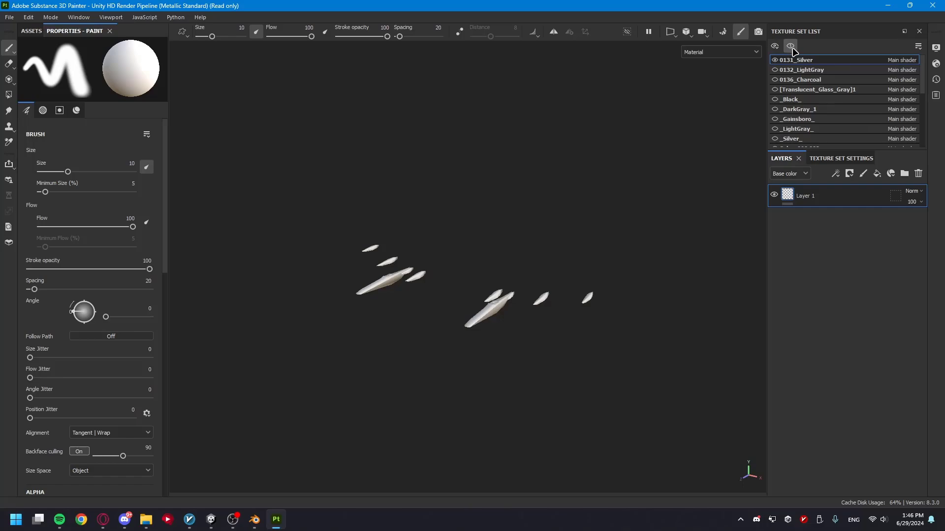
left_click(814, 79)
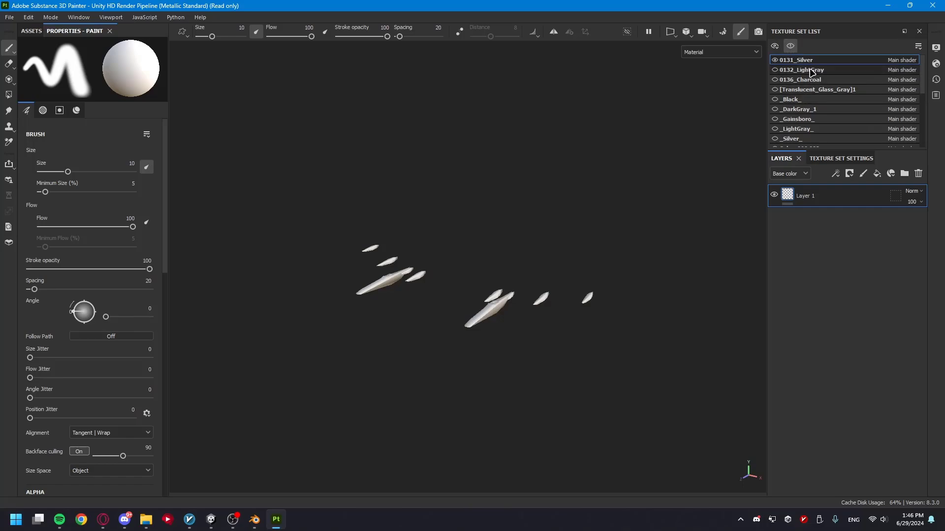
left_click(814, 100)
left_click(814, 109)
left_click(816, 120)
scroll(817, 132, "down", 1)
left_click(800, 100)
left_click(802, 110)
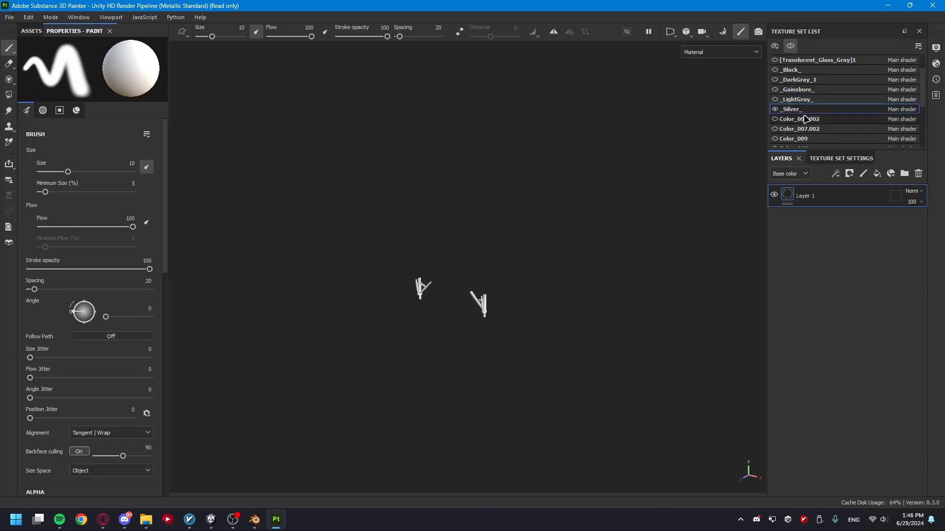
- Inspect the isolated Color texture sets, followed by Engines, MainBody and Wings
left_click(805, 119)
left_click(808, 129)
left_click(805, 139)
scroll(805, 137, "down", 4)
left_click(799, 82)
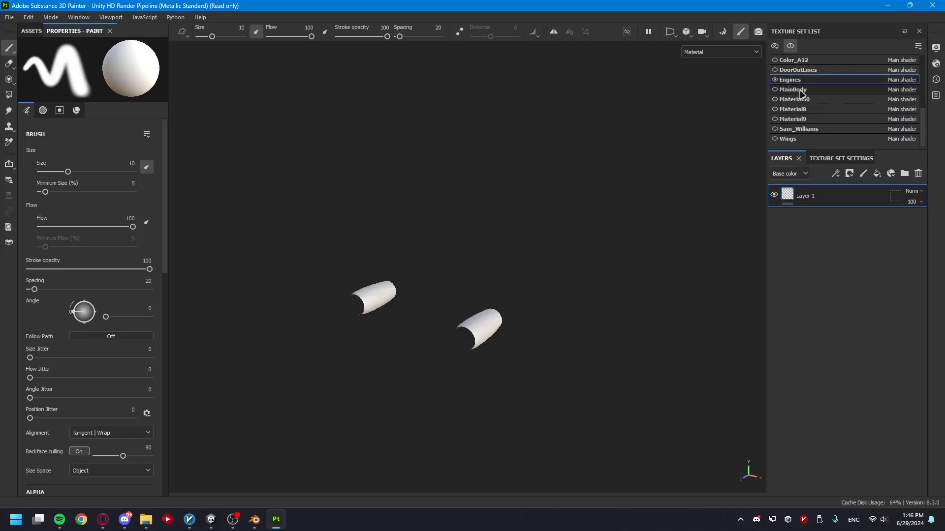
left_click(803, 93)
left_click(805, 139)
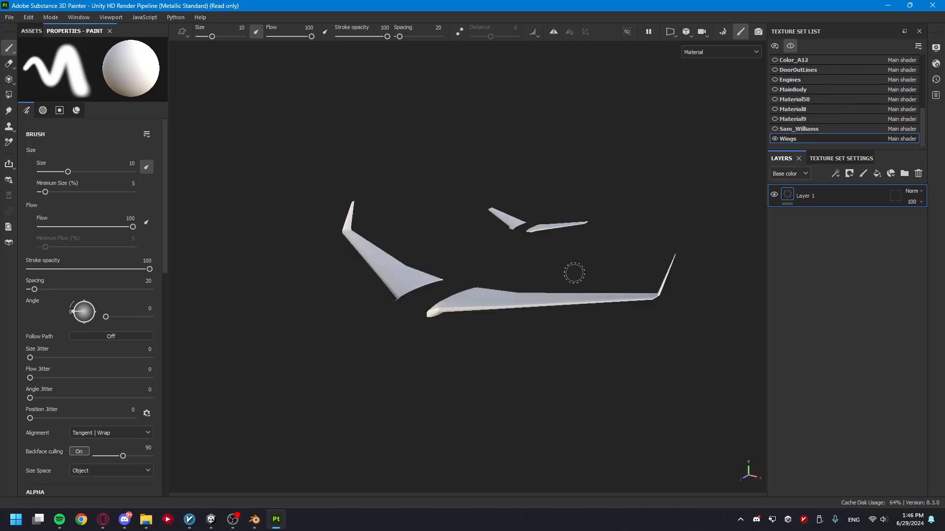
- Compare the visibility of DoorOutLines, Engines and MainBody alongside Wings, and restore all texture sets to view
left_click(799, 71, "ctrl")
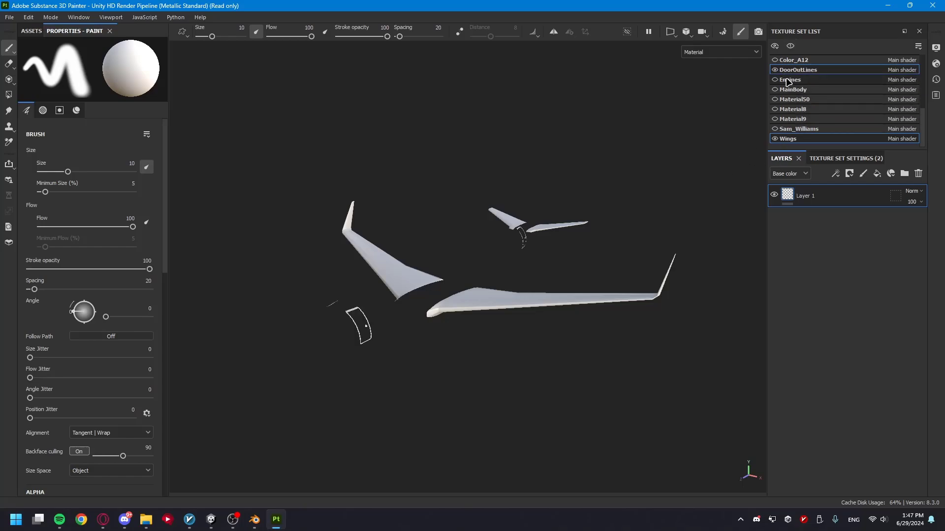
left_click(775, 79)
left_click(775, 90)
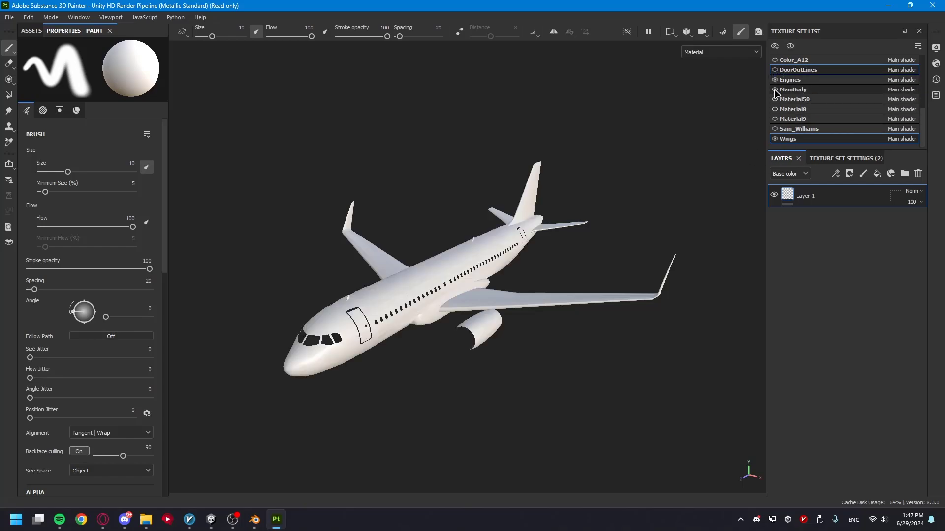
left_click(790, 46)
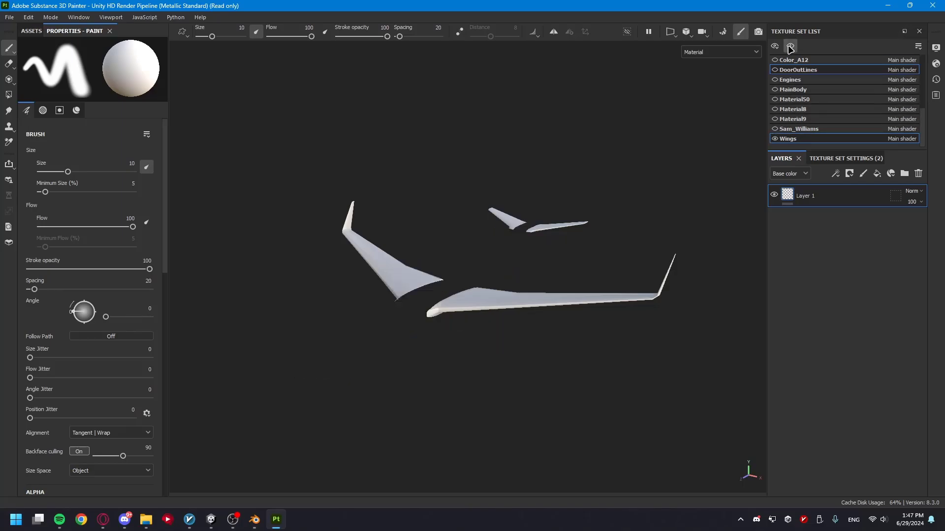
left_click(791, 47)
left_click(775, 90)
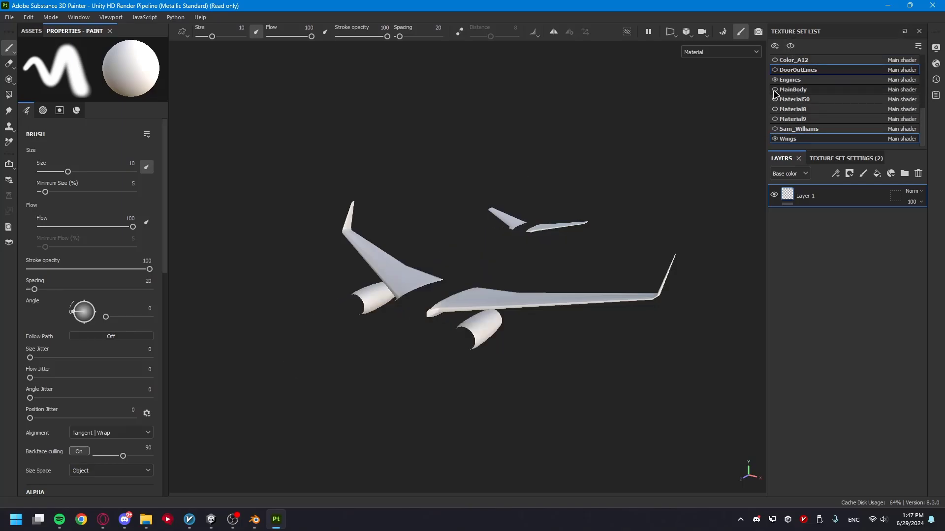
left_click(775, 80)
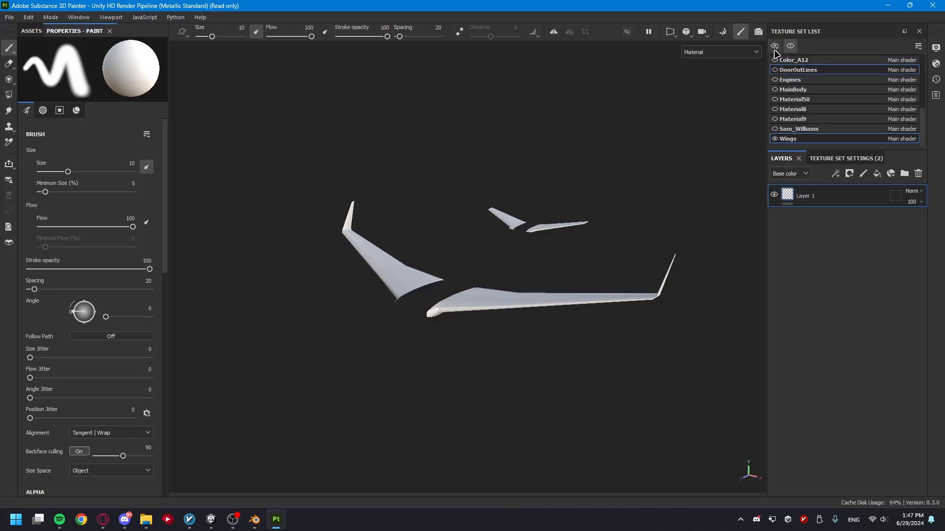
left_click(774, 46)
left_click(787, 60)
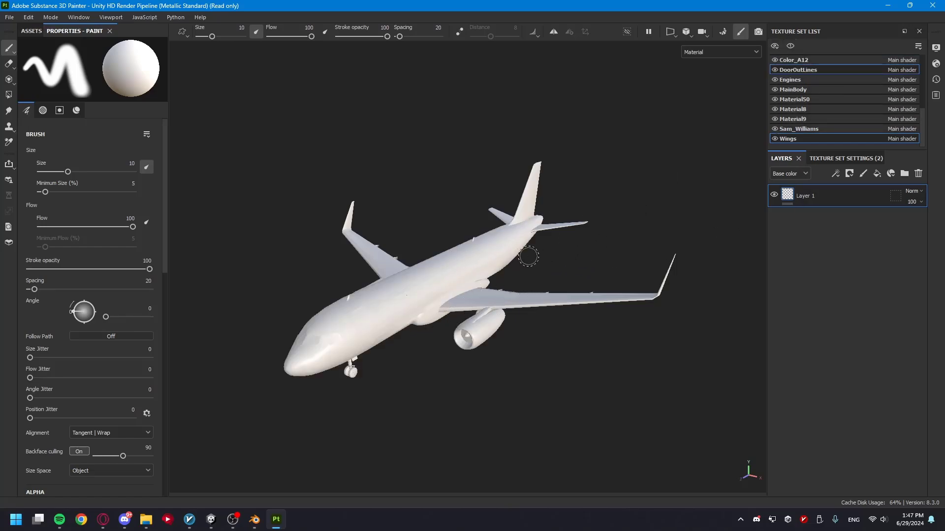
- Select the MainBody texture set and review the layer, mask and effect options available for its layer
left_click(809, 90)
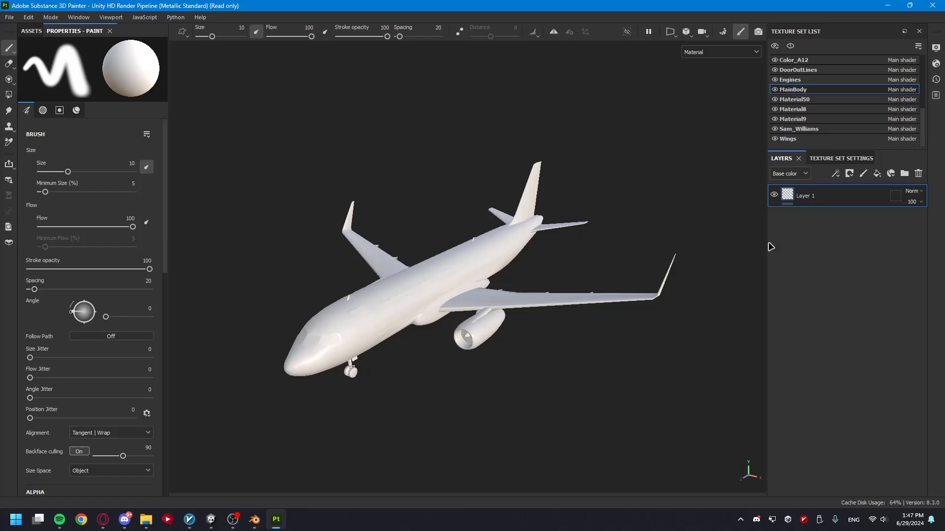
right_click(841, 245)
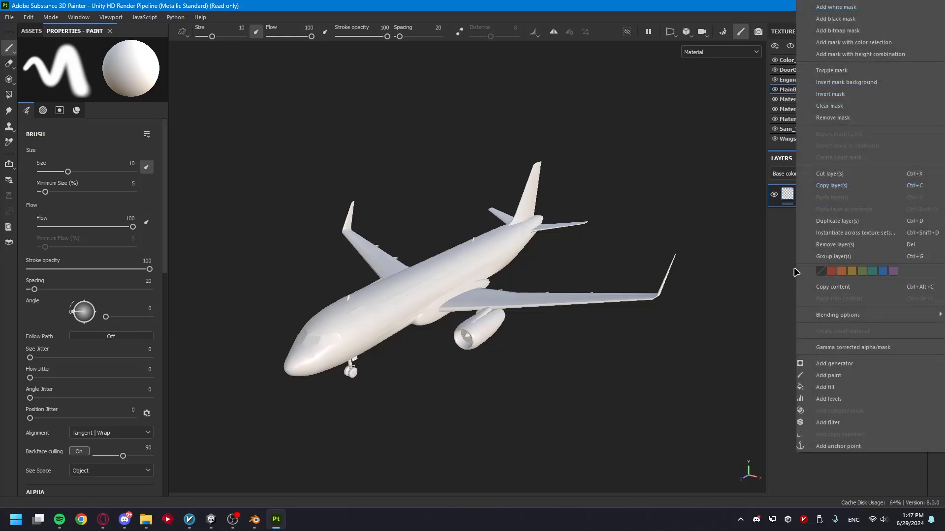
left_click(776, 231)
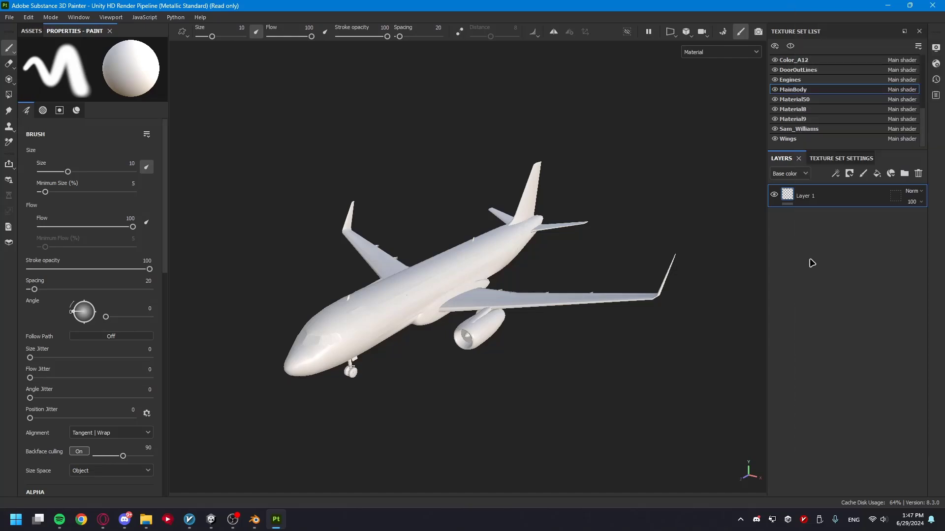
left_click(849, 173)
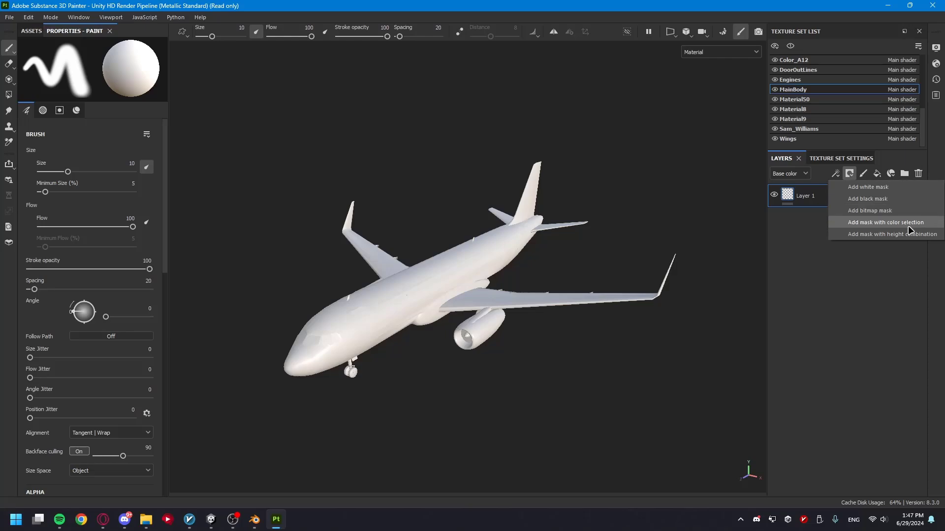
left_click(836, 173)
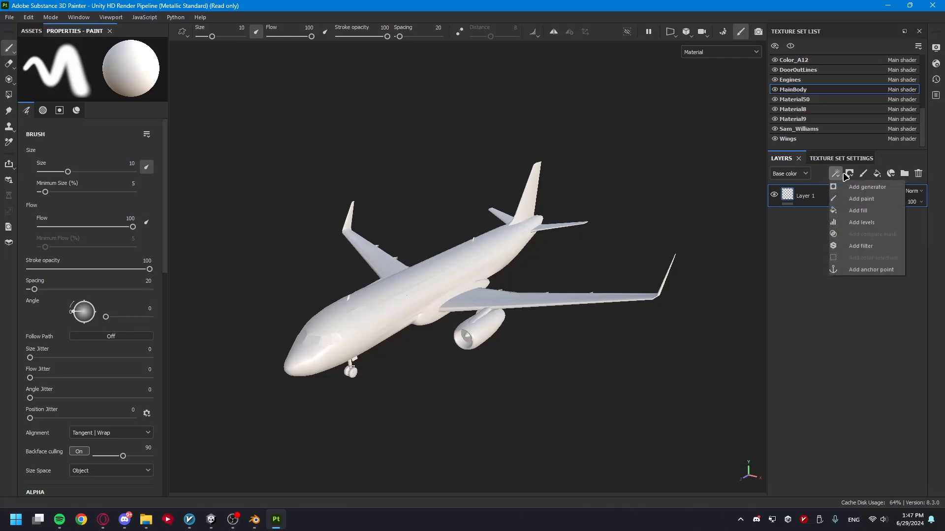
left_click(811, 261)
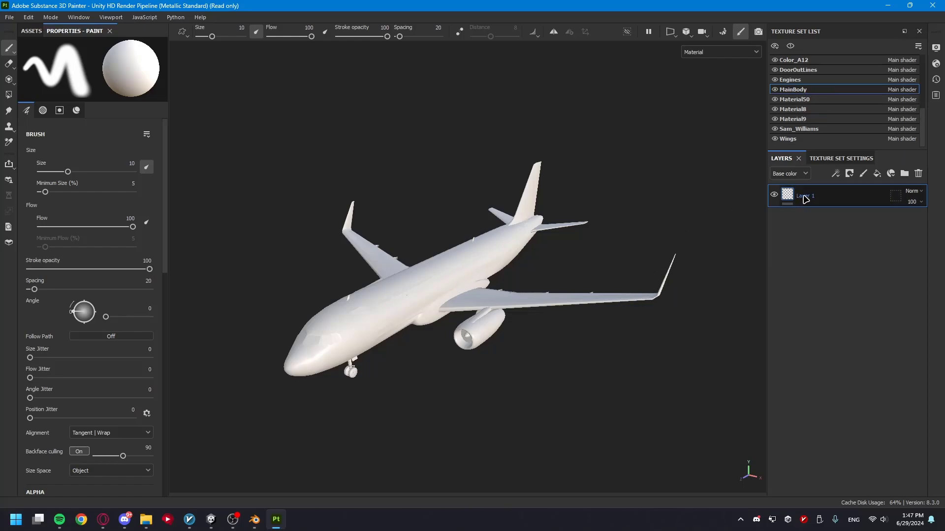
left_click(849, 174)
left_click(762, 254)
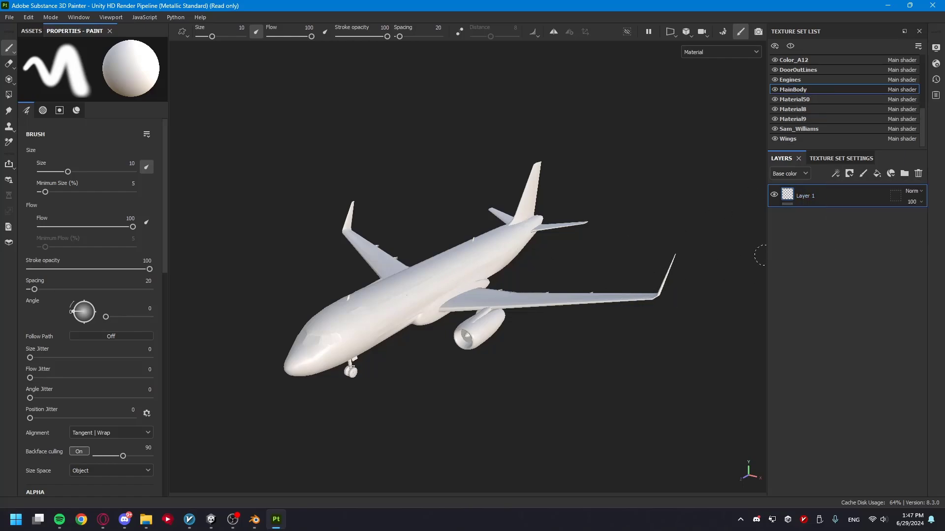
left_click(836, 169)
- Add a fill layer to MainBody and delete the extra duplicate fill layer
left_click(880, 169)
left_click(878, 173)
left_click(878, 174)
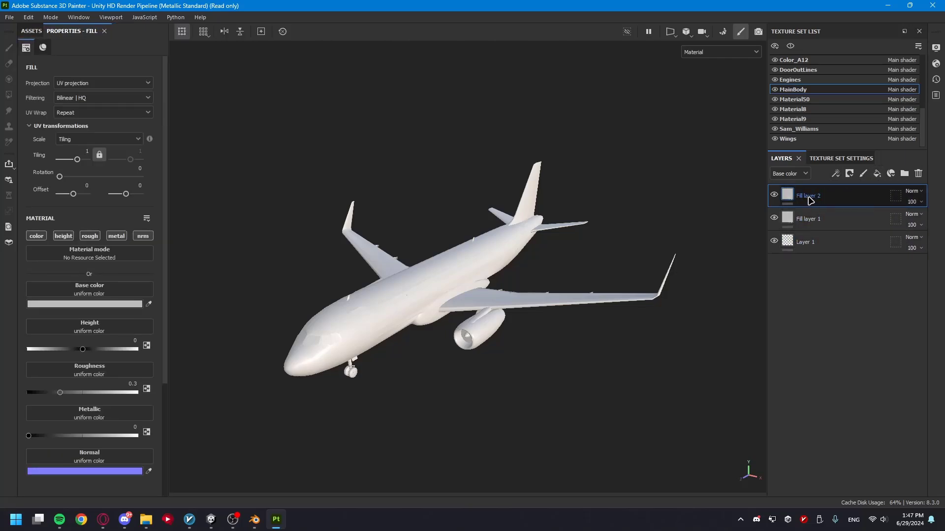
key("Delete")
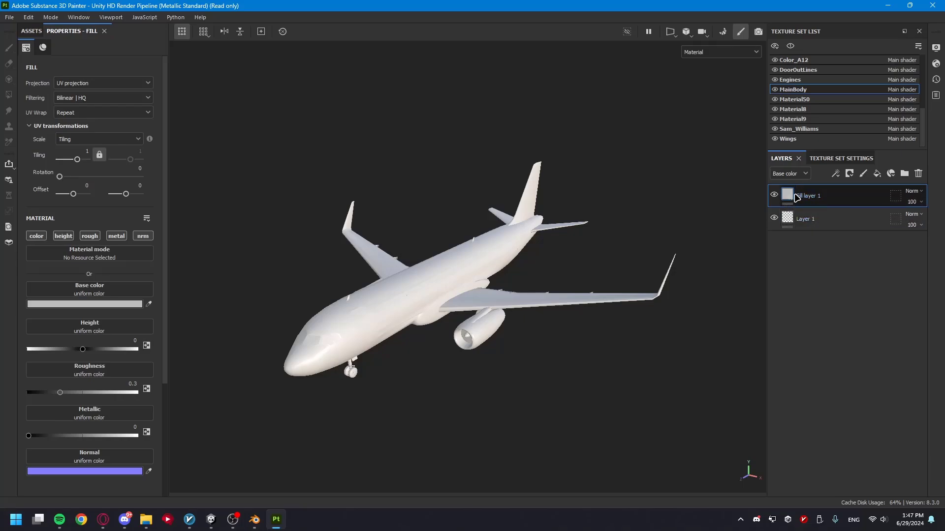
- Set the fill layer's base color to pure red
left_click(81, 305)
left_click_drag(146, 362, 253, 239)
left_click(389, 324)
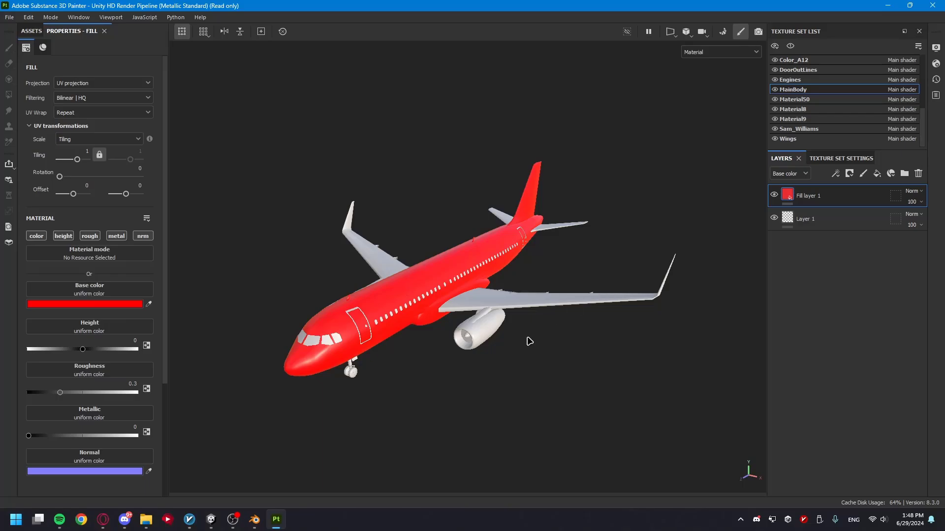
- Add a black mask to the red fill layer and paint the red in over the rear fuselage windows and door
right_click(811, 203)
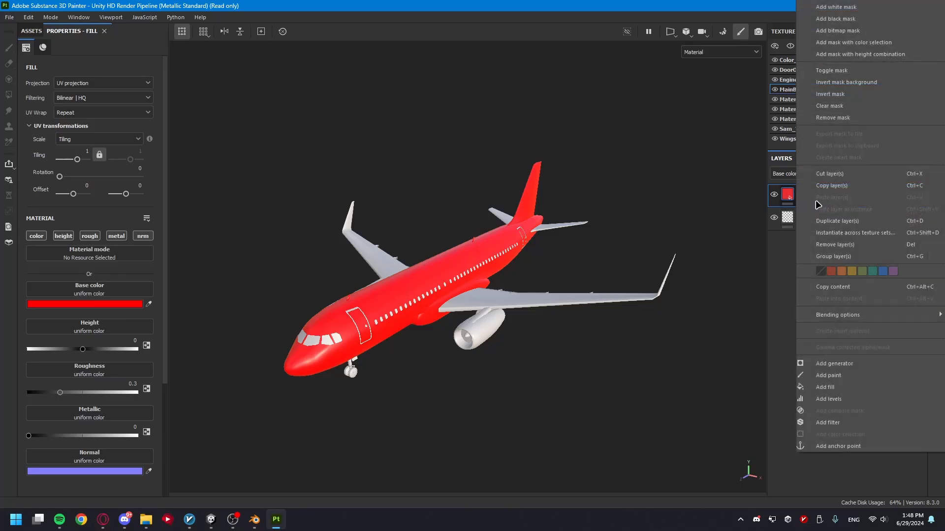
left_click(837, 19)
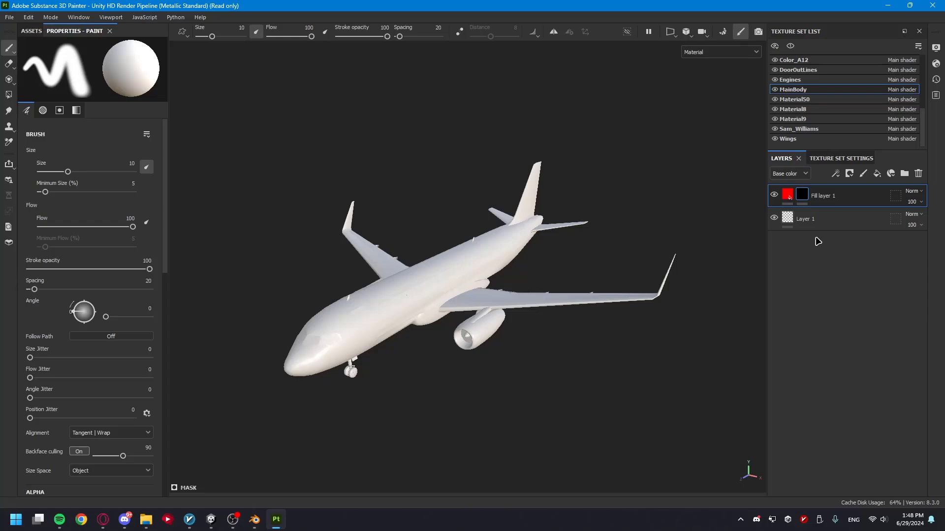
scroll(466, 219, "up", 3)
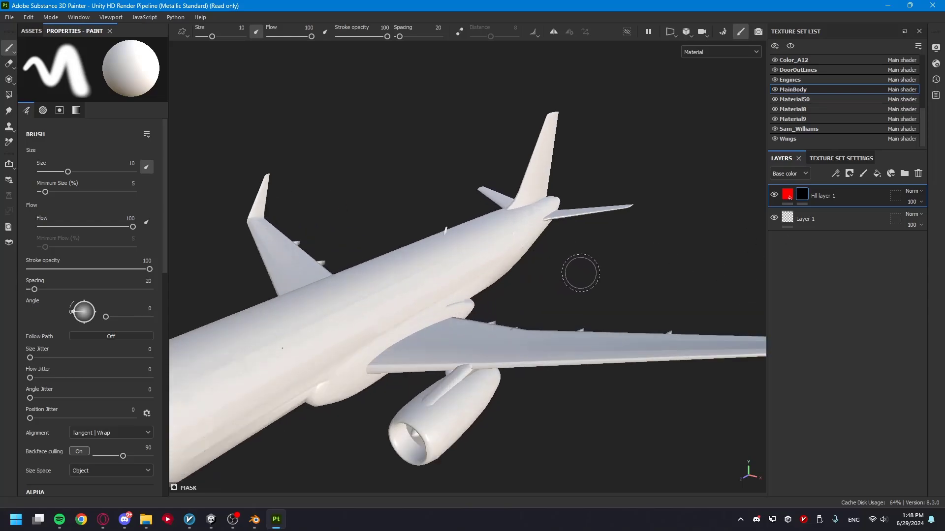
mouse_move(581, 273)
left_mouse_down("alt")
mouse_move(489, 226)
mouse_move(456, 256)
mouse_move(521, 237)
mouse_move(450, 258)
mouse_move(534, 238)
mouse_move(450, 260)
mouse_move(537, 235)
mouse_move(521, 240)
left_mouse_up("alt")
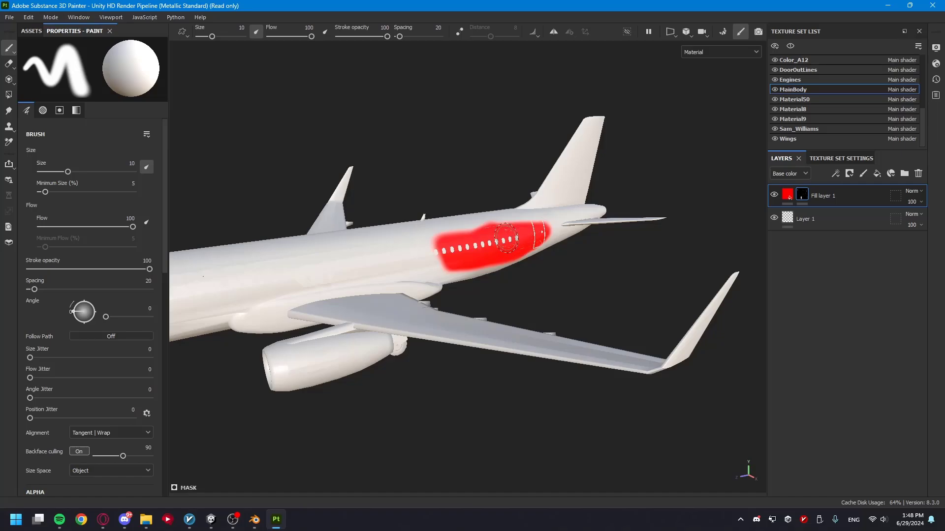
left_click(490, 228)
scroll(568, 230, "up", 3)
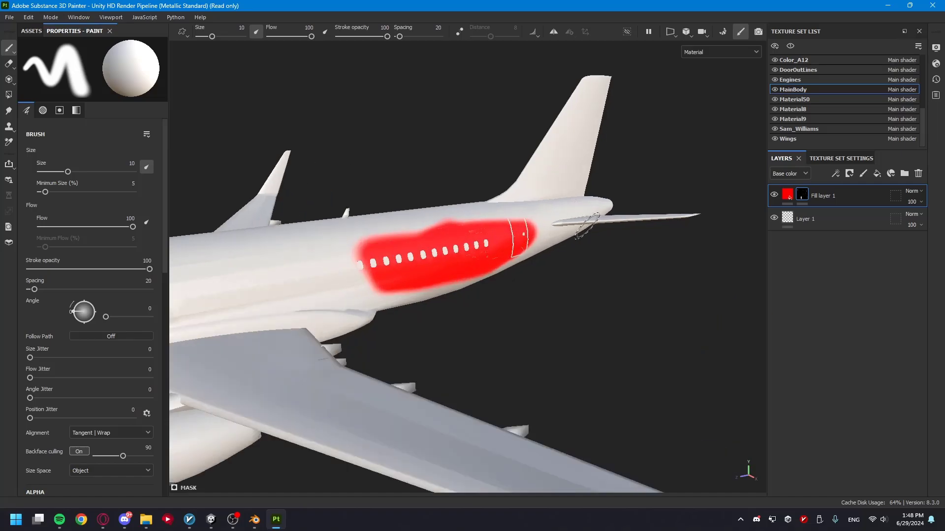
- Switch to Unity, look around its 3D scene, and return to Substance 3D Painter
left_click_drag(568, 230, 458, 231, "alt")
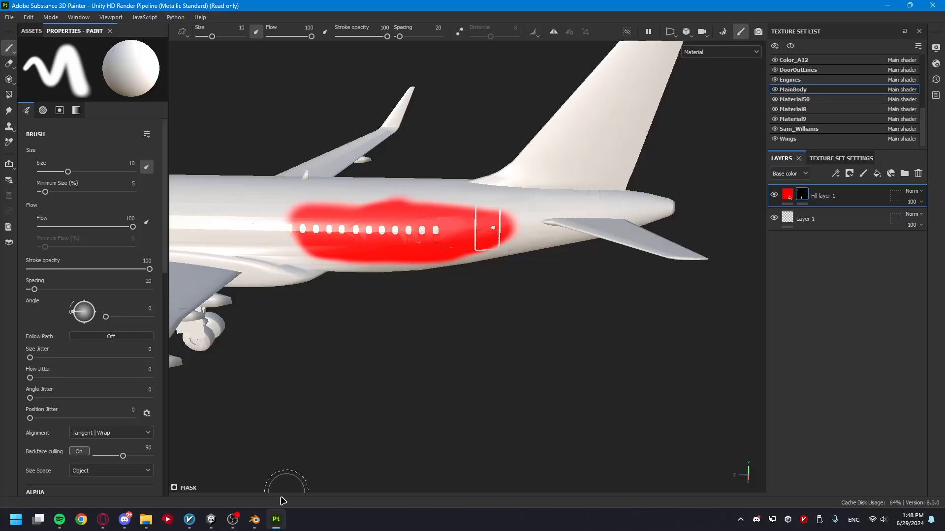
left_click(211, 519)
key("w")
right_click_drag(372, 327, 441, 301)
key("d")
key("s")
key("alt+Tab")
- Set the brush alpha to A_09 and paint its pattern from the rear fuselage up the tail fin
scroll(69, 374, "down", 3)
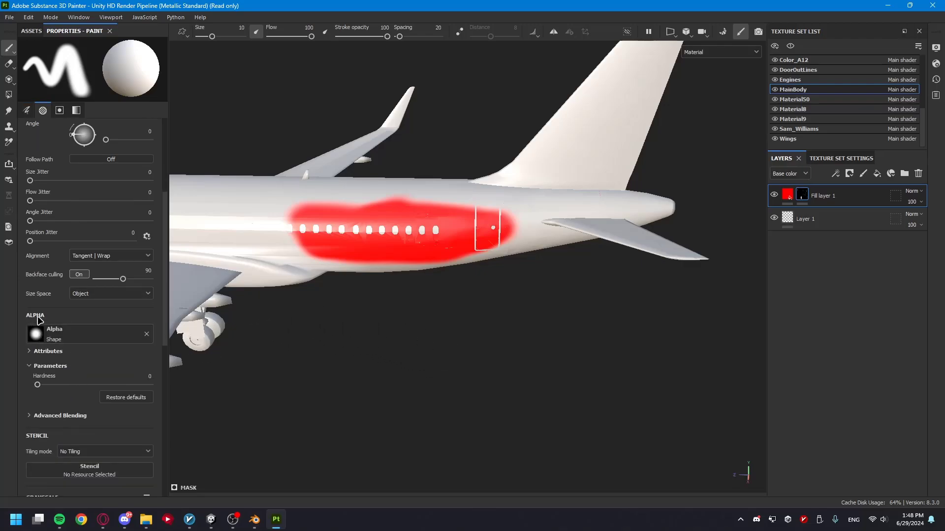
left_click(52, 333)
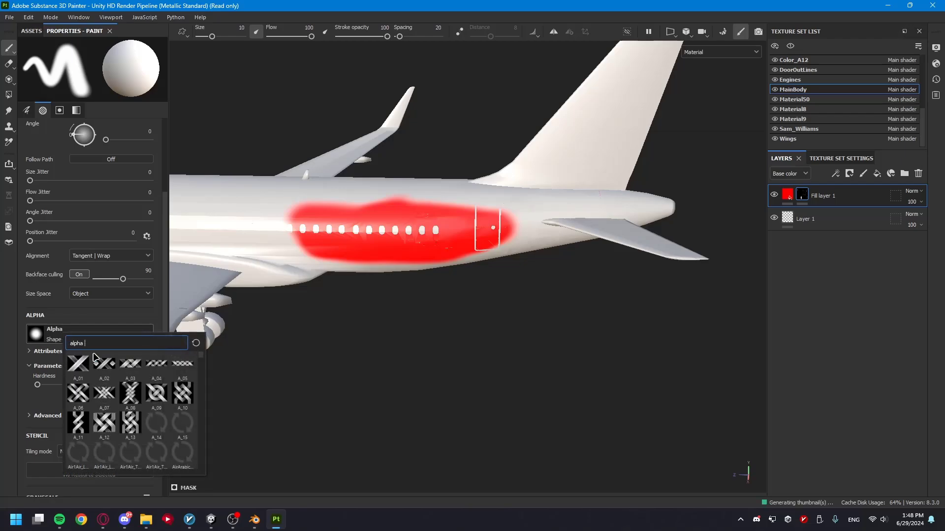
left_click(157, 402)
left_click_drag(529, 207, 641, 78)
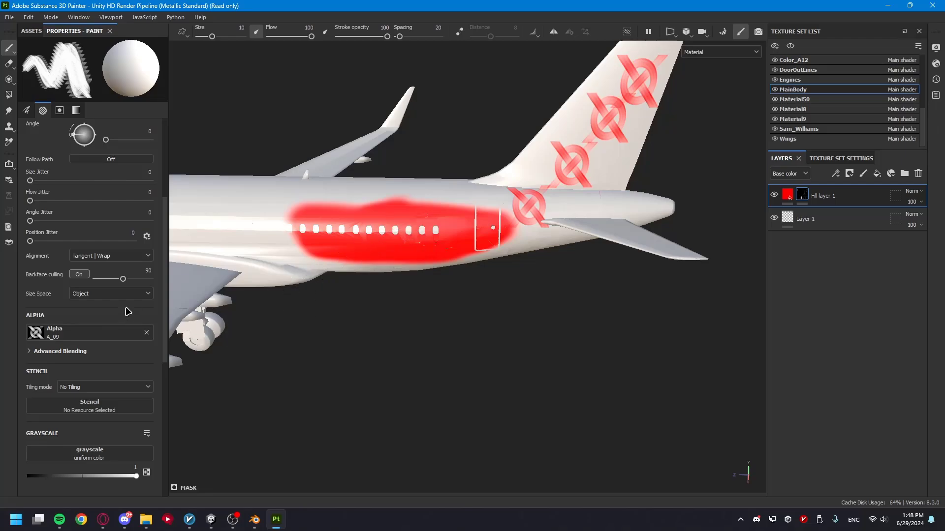
- Set the brush alpha to ATA airlines_Logo_Inverted, enlarge the brush to about 29.43, and stamp the logo on the tail fin
left_click(74, 333)
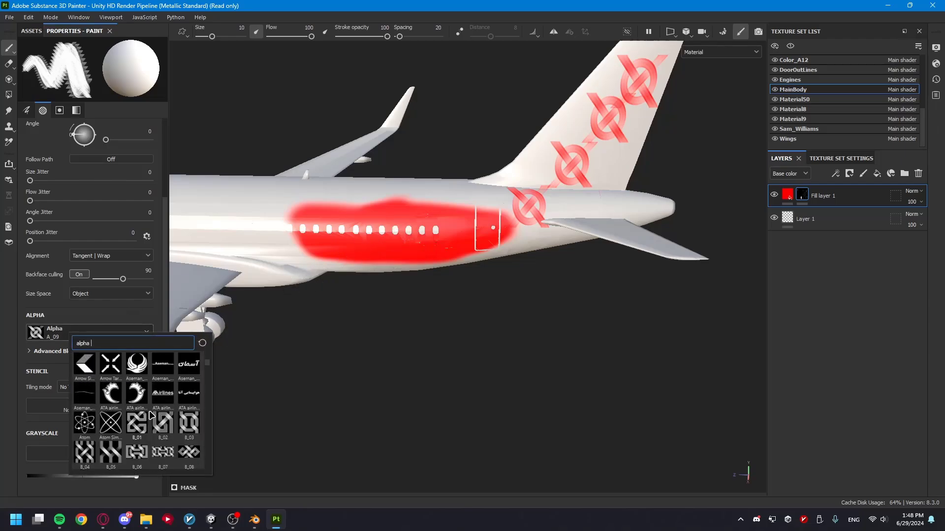
mouse_move(150, 416)
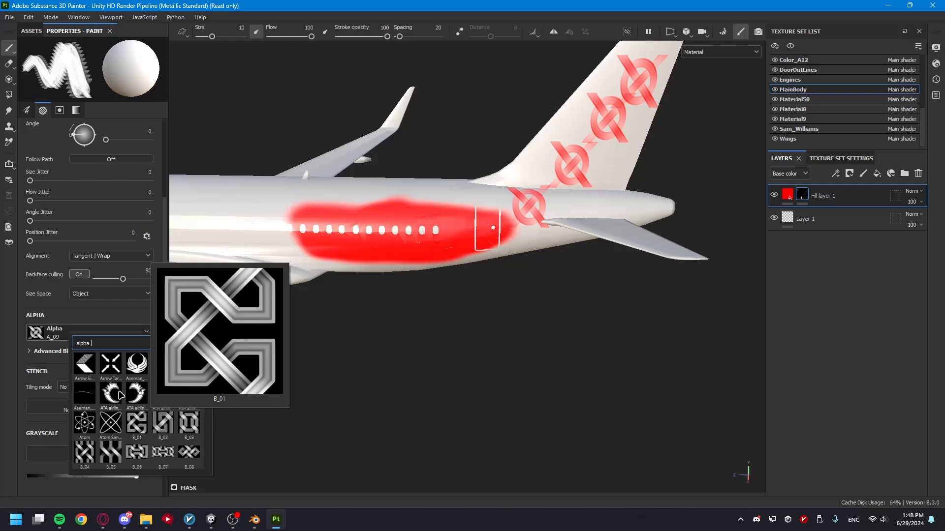
left_click(138, 394)
scroll(558, 178, "up", 1)
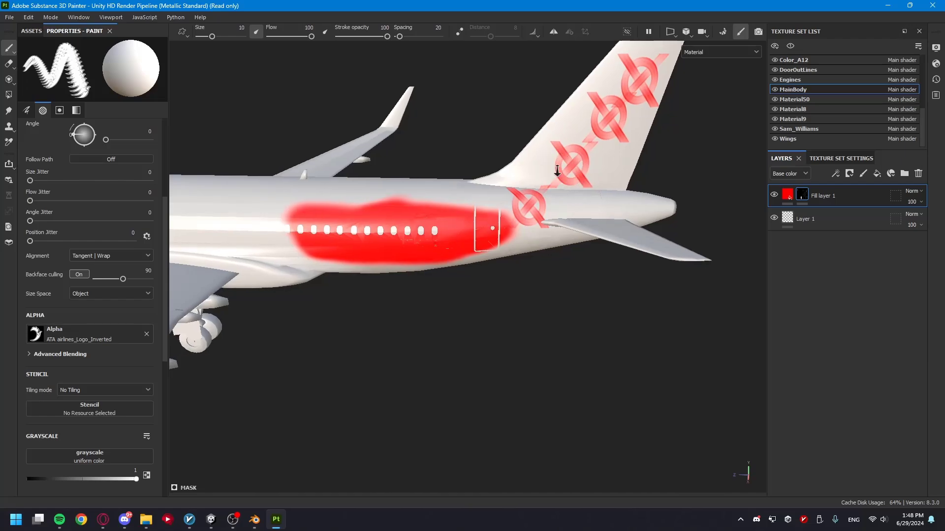
right_click_drag(566, 169, 590, 168, "ctrl")
left_click(590, 156)
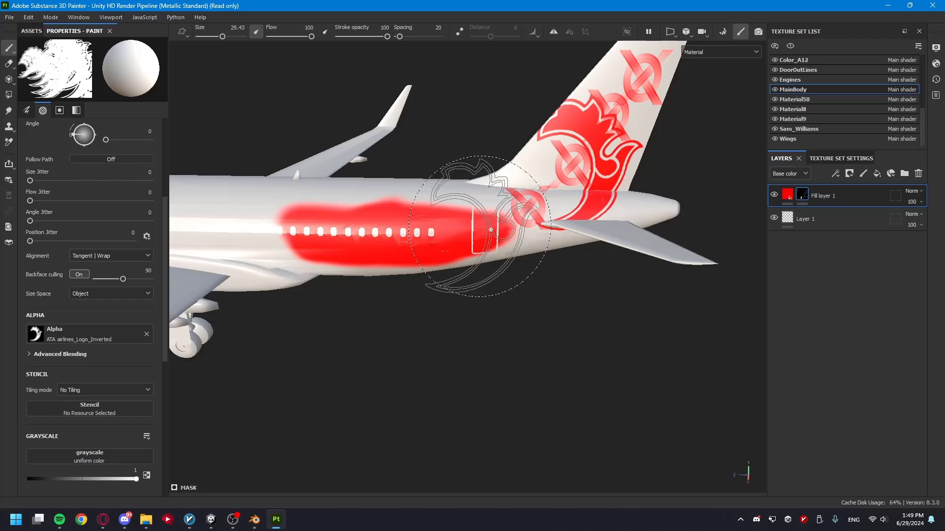
- Switch to File Explorer and open the Alpha folder in Pictures > Adobe Illustrator > SubstancePainterResources
mouse_move(148, 520)
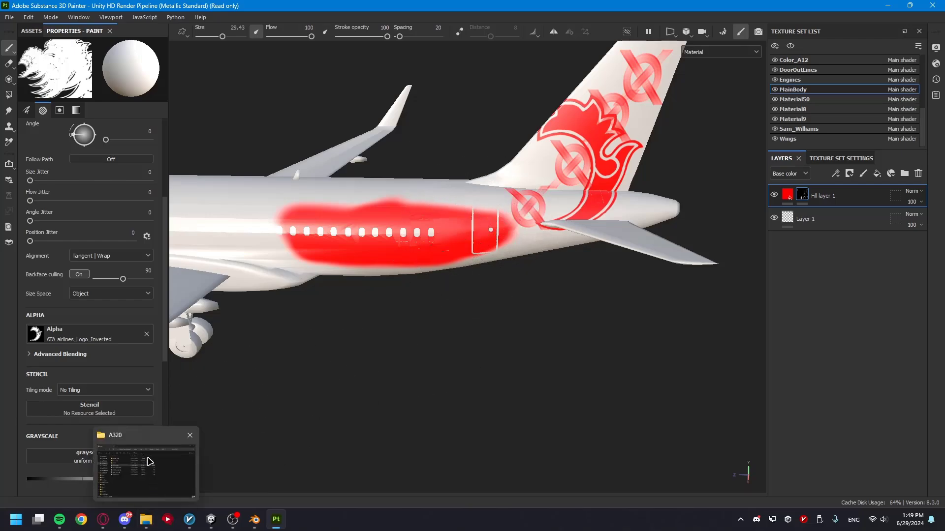
left_click(16, 519)
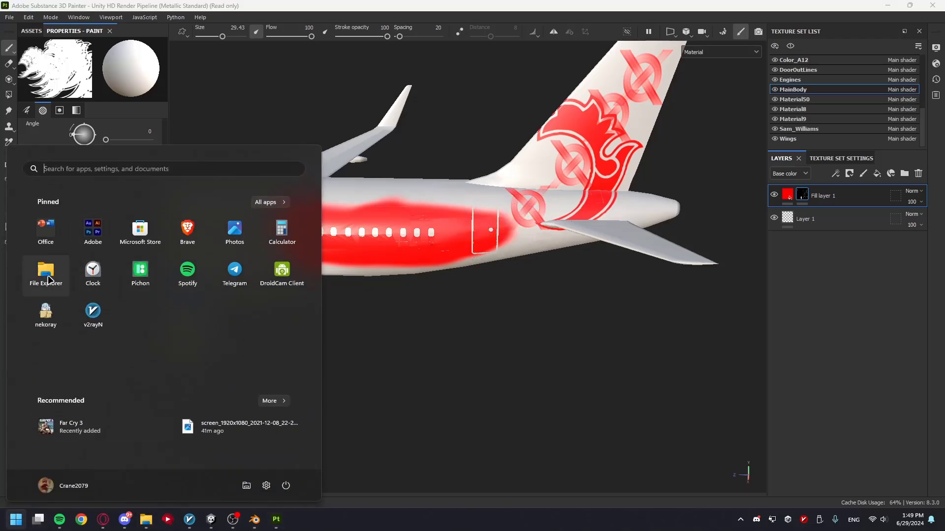
left_click(47, 274)
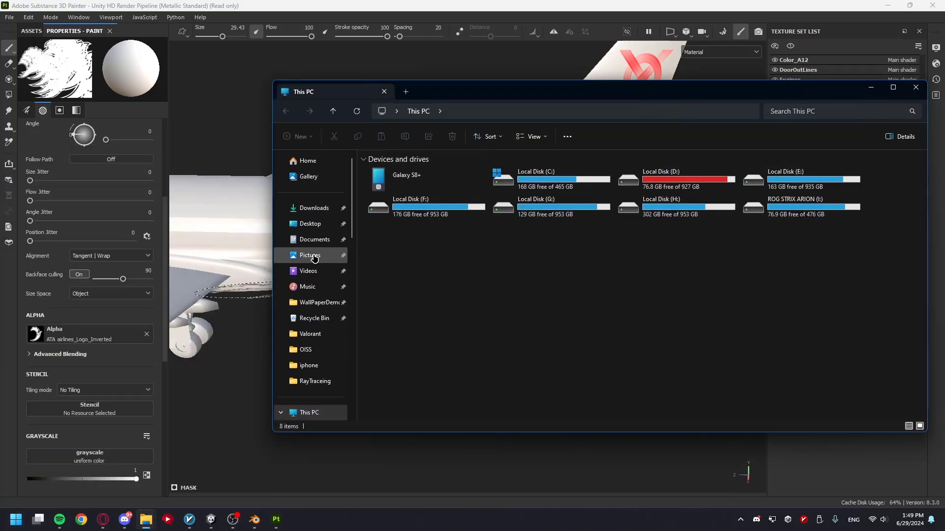
left_click(314, 257)
double_click(611, 179)
key("alt+Left")
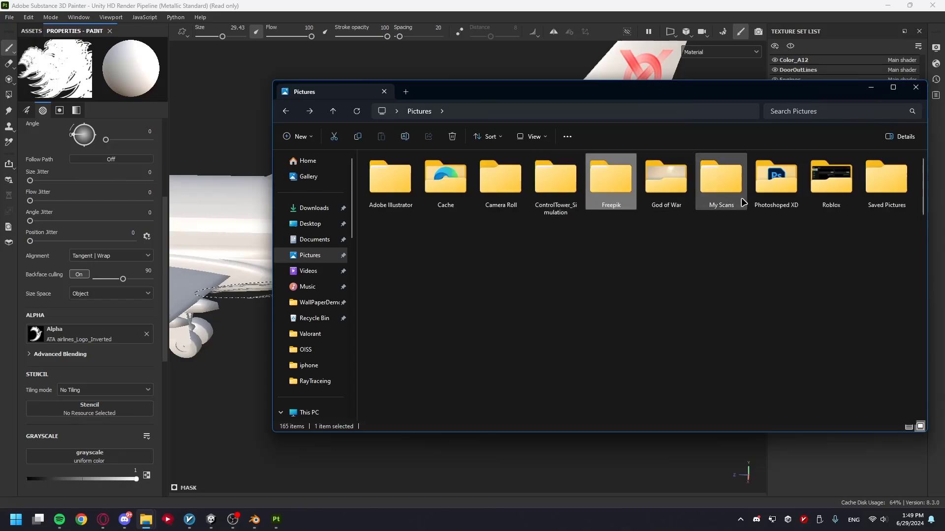
double_click(389, 177)
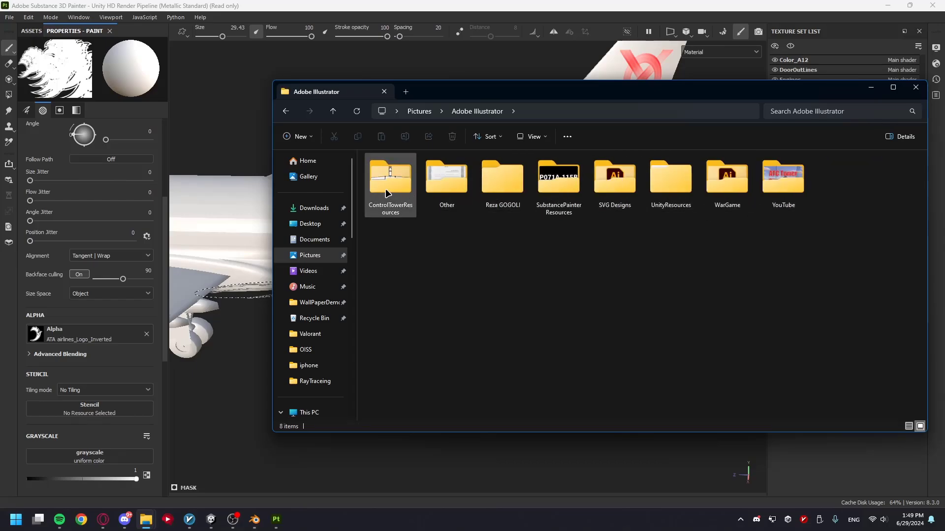
left_click(447, 182)
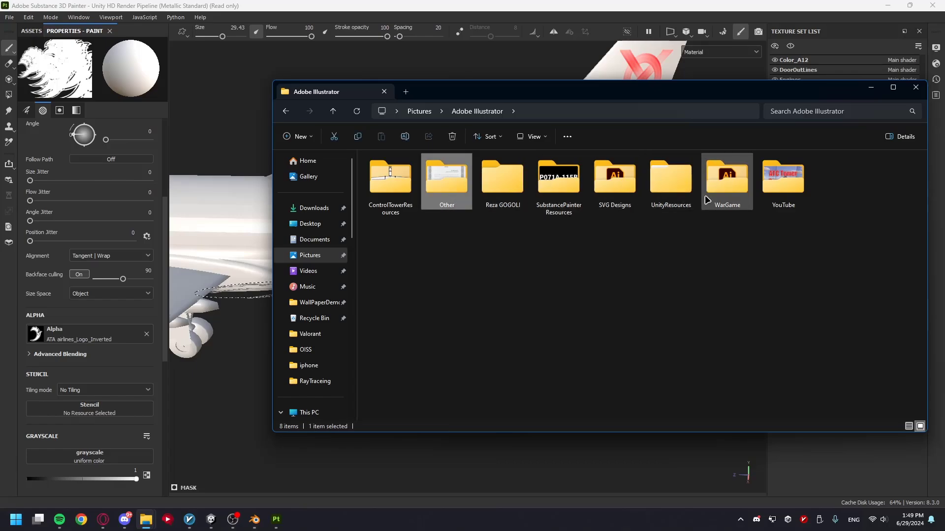
double_click(564, 185)
left_click(394, 180)
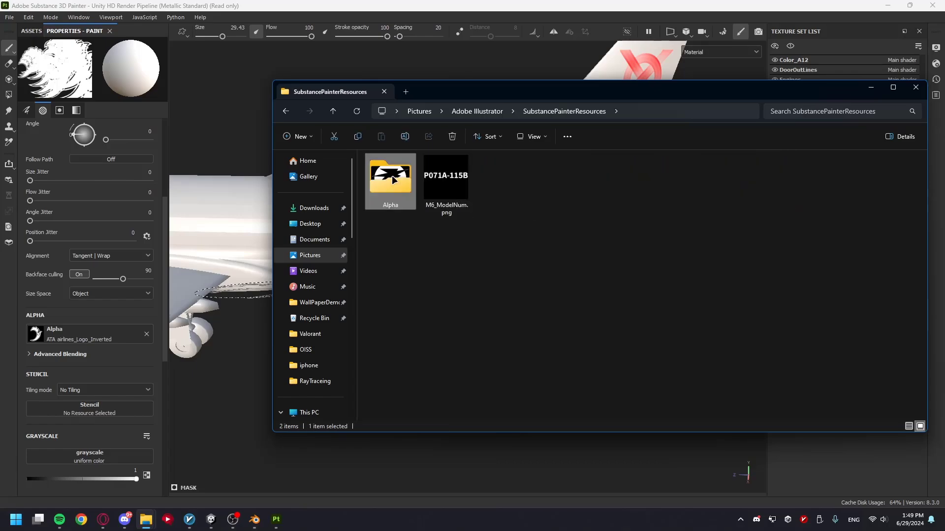
double_click(394, 180)
- Look through the airline logo and military pattern images in the Alpha folder and return to Substance 3D Painter
scroll(640, 295, "down", 5)
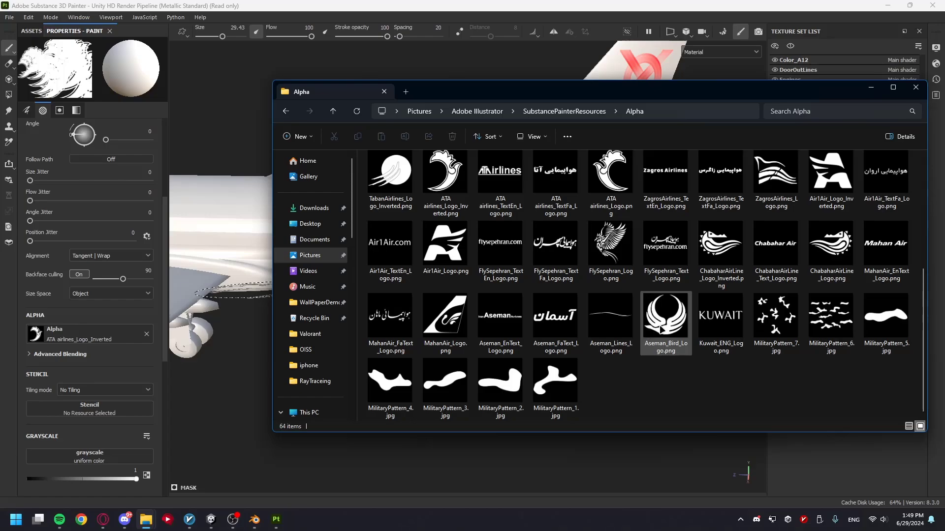
left_click_drag(907, 379, 376, 181)
left_click(871, 390)
left_click_drag(924, 371, 923, 368)
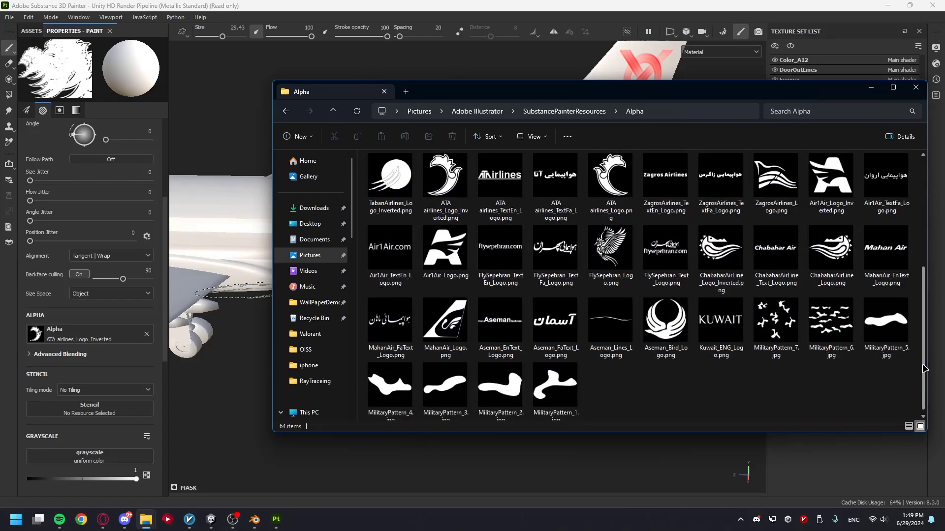
scroll(924, 368, "down", 1)
left_click(458, 326)
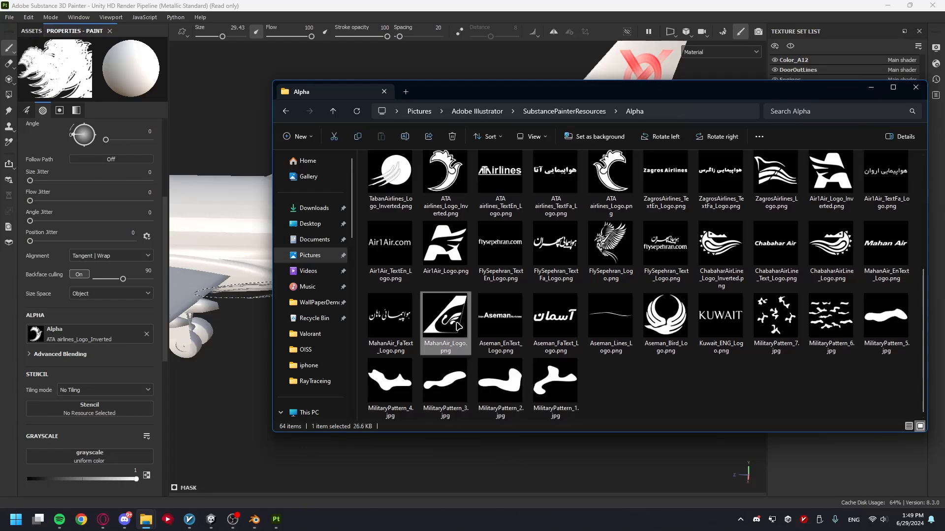
left_click(711, 319)
left_click(769, 257)
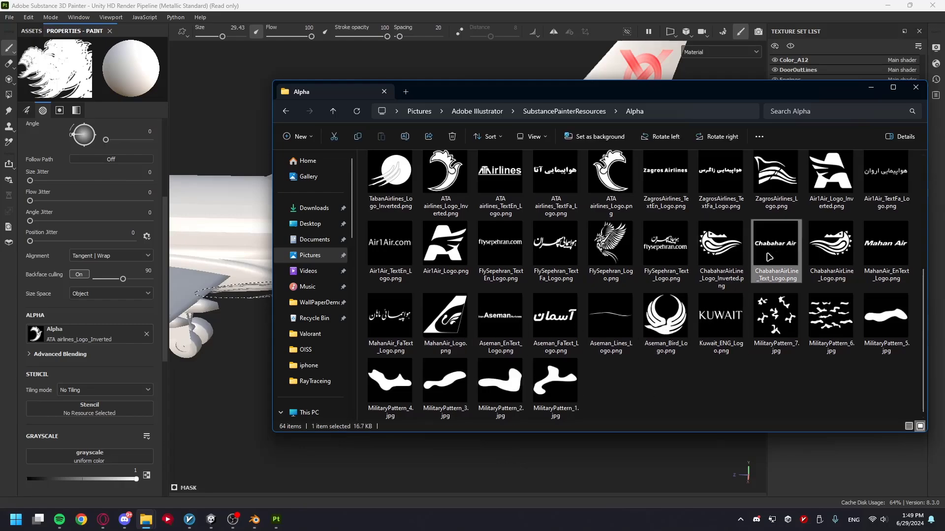
left_click(871, 92)
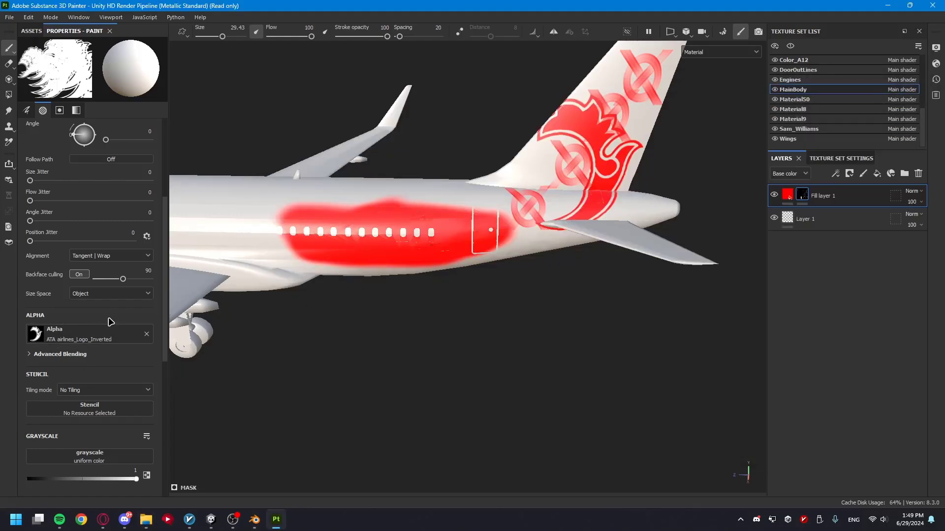
- Add the airline logo images to a resource import, check the alpha usage option for ATA airlines_TextFa_Logo.png, and cancel the import
left_click(97, 339)
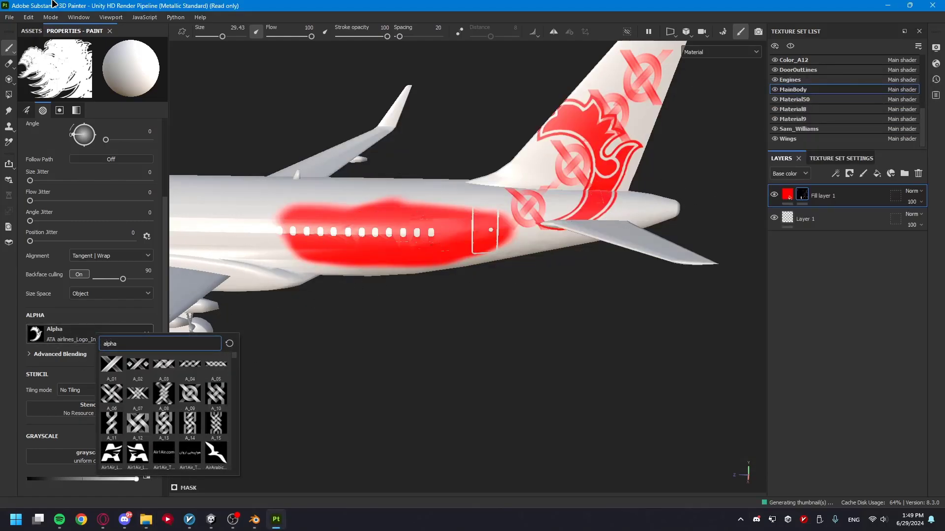
left_click(10, 17)
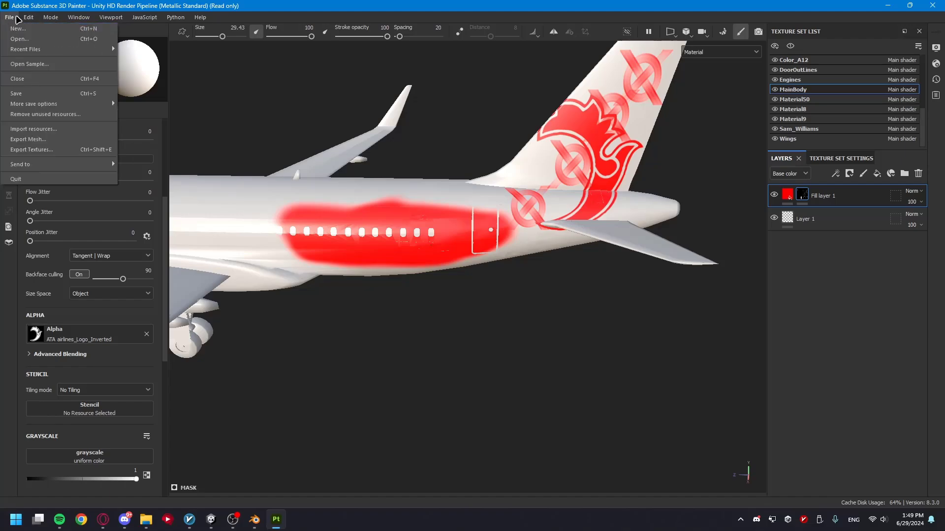
left_click(34, 130)
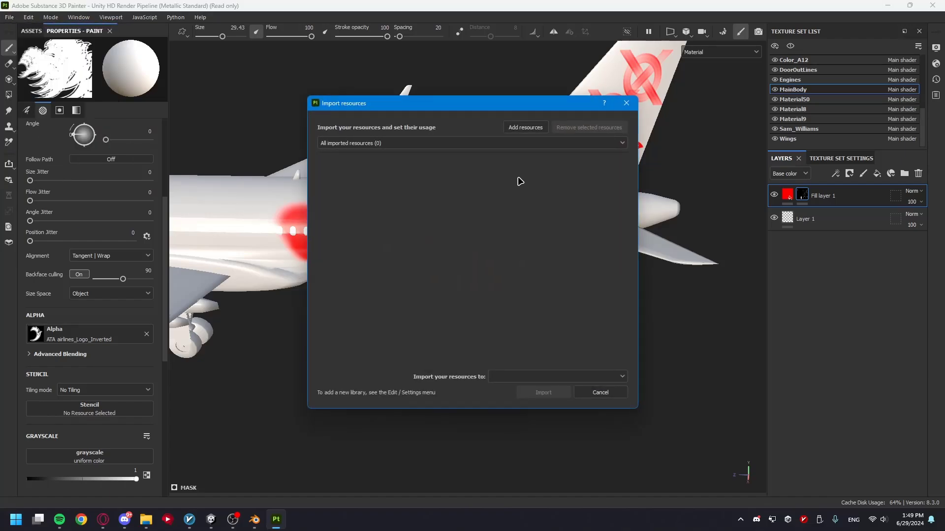
key("alt+Tab")
mouse_move(769, 392)
left_mouse_down()
mouse_move(446, 182)
mouse_move(503, 308)
left_mouse_up()
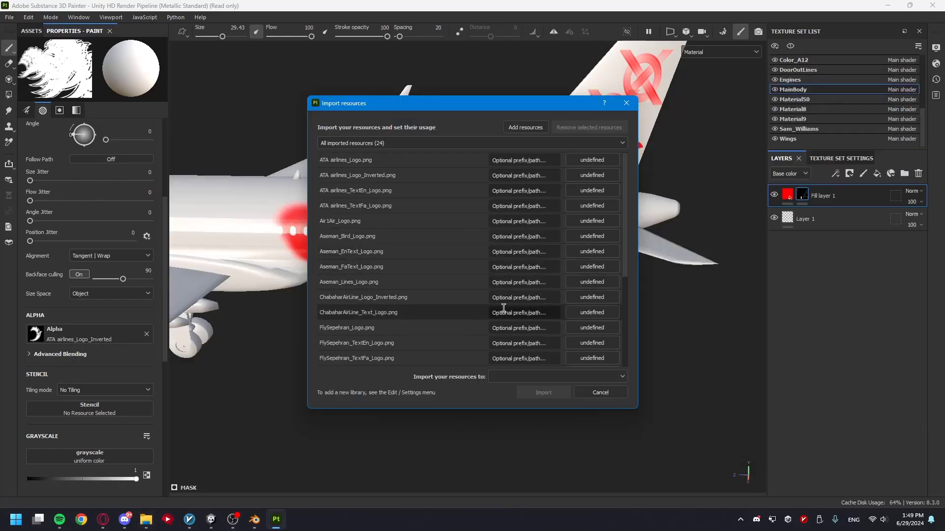
left_click(591, 206)
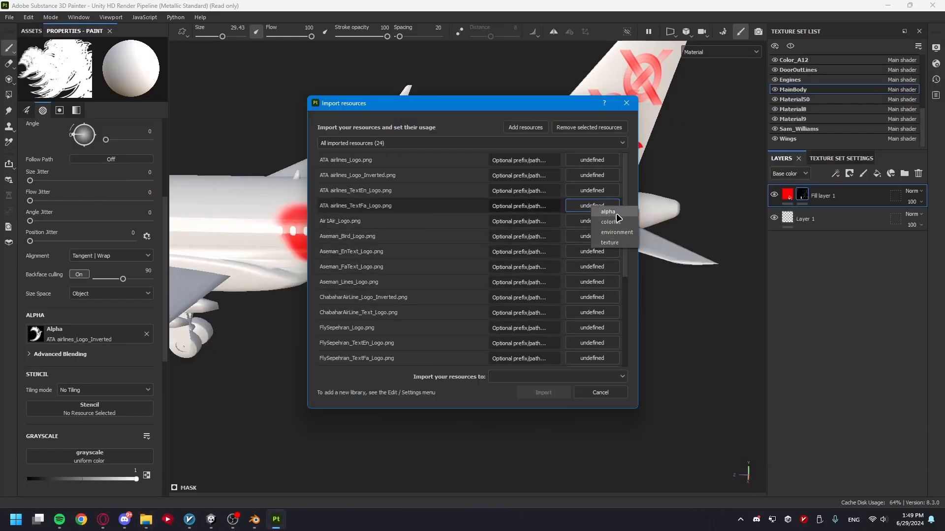
left_click(616, 215)
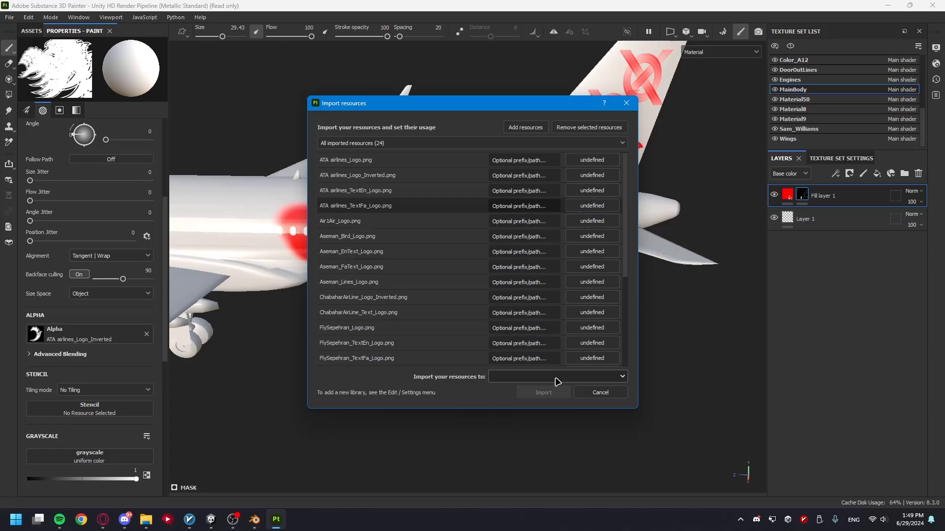
left_click(607, 394)
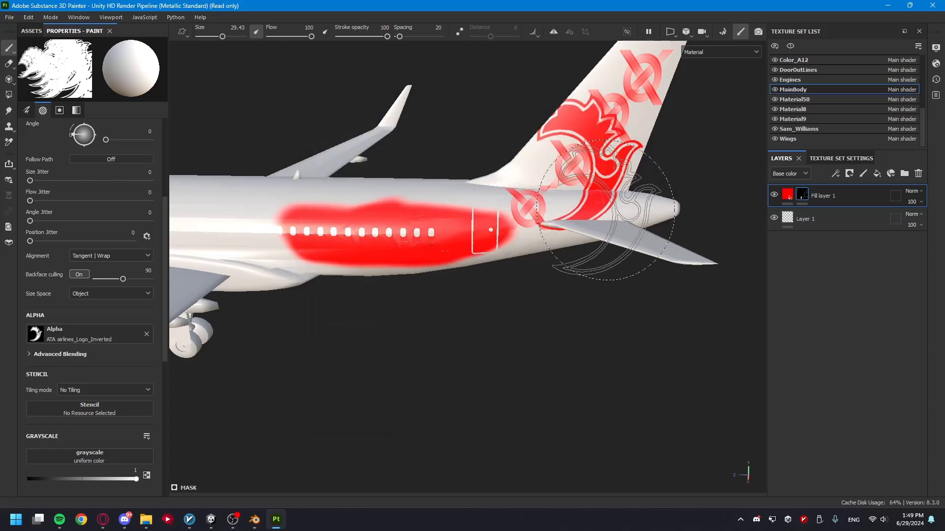
- Paint the ATA logo alpha in one continuous stroke along the fuselage from above the wing to the front door
scroll(605, 194, "down", 3)
mouse_move(352, 216)
left_mouse_down("alt")
mouse_move(504, 265)
mouse_move(532, 241)
mouse_move(433, 263)
left_mouse_up("alt")
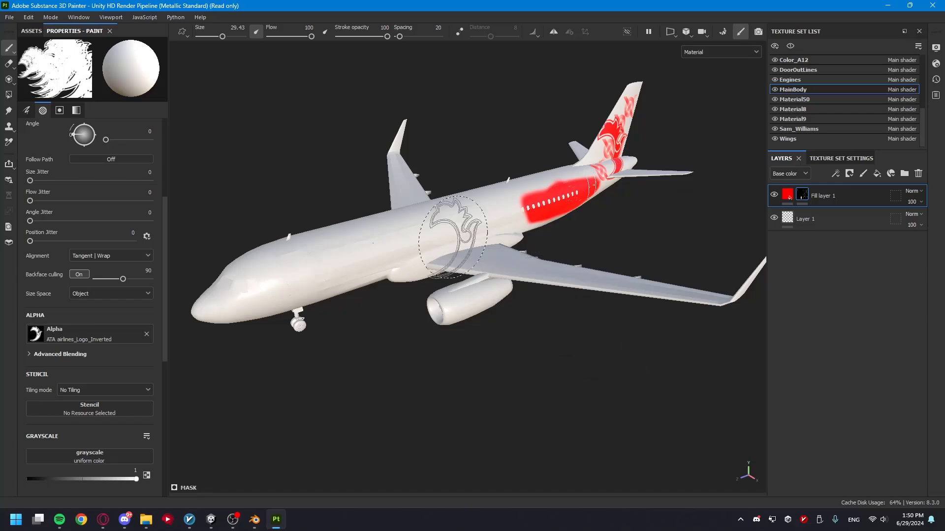
mouse_move(473, 224)
left_mouse_down()
mouse_move(497, 212)
mouse_move(339, 241)
mouse_move(280, 276)
left_mouse_up()
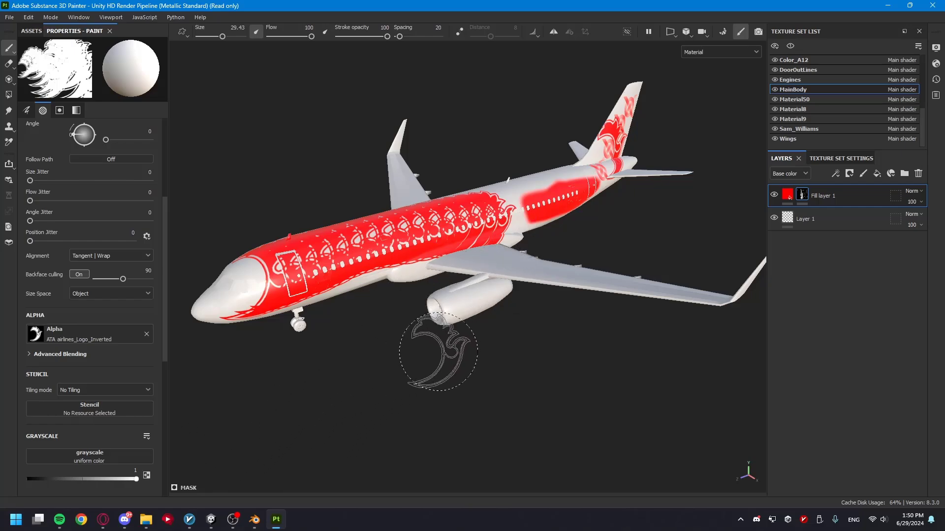
- Open the texture export and look through the output templates and the list of maps to export per texture set
left_click(9, 17)
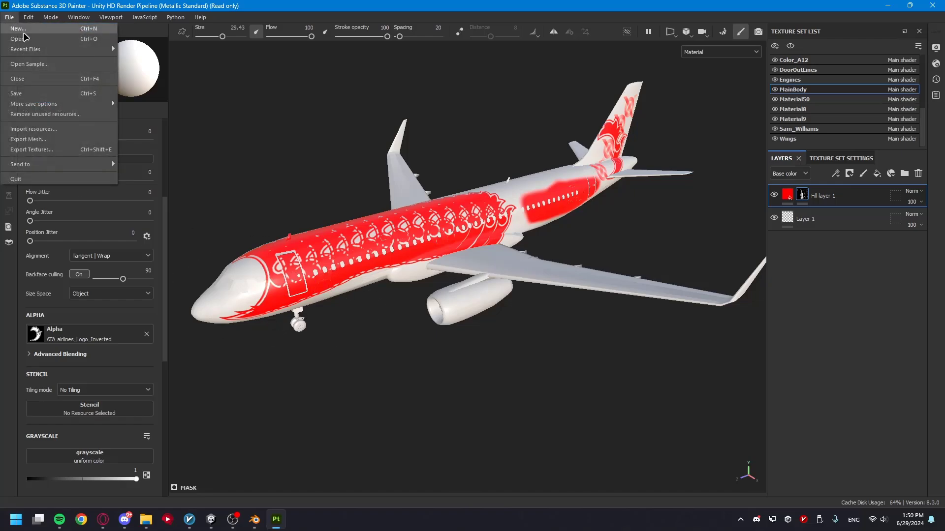
left_click(30, 150)
left_click(268, 93)
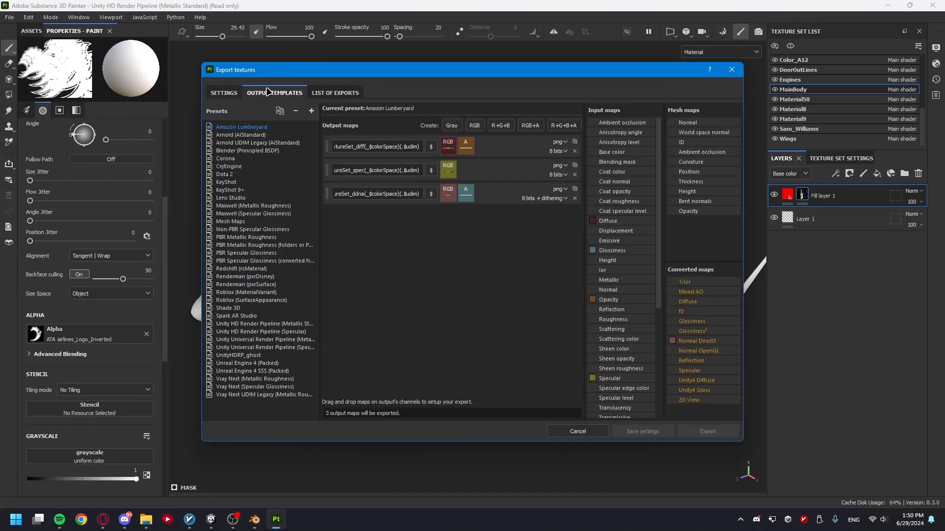
left_click(352, 95)
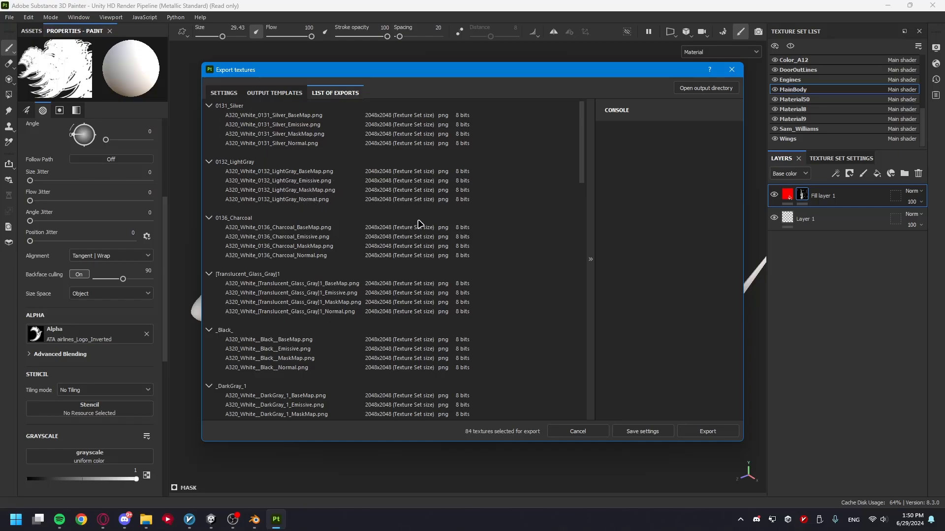
scroll(404, 236, "down", 10)
scroll(388, 241, "up", 5)
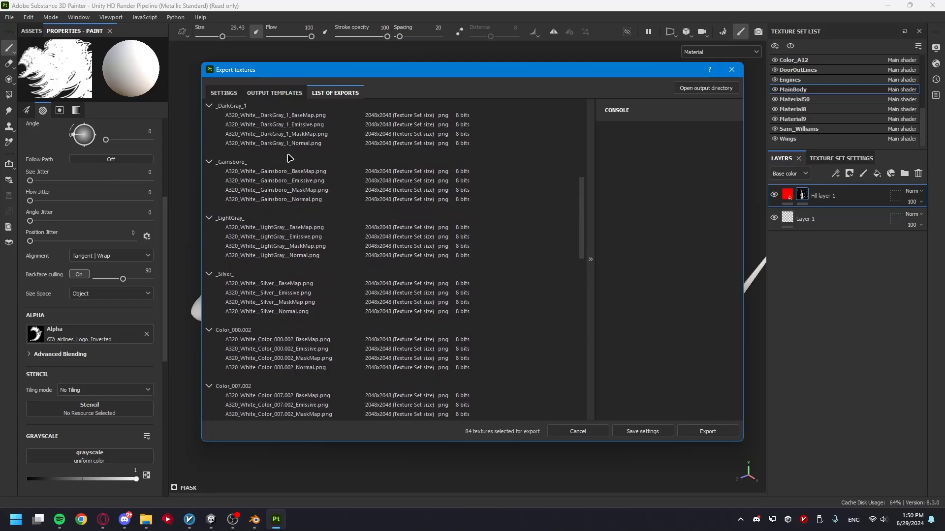
- Review the general export parameters and the UnityHDRP_ghost output template, and cancel the export
left_click(224, 93)
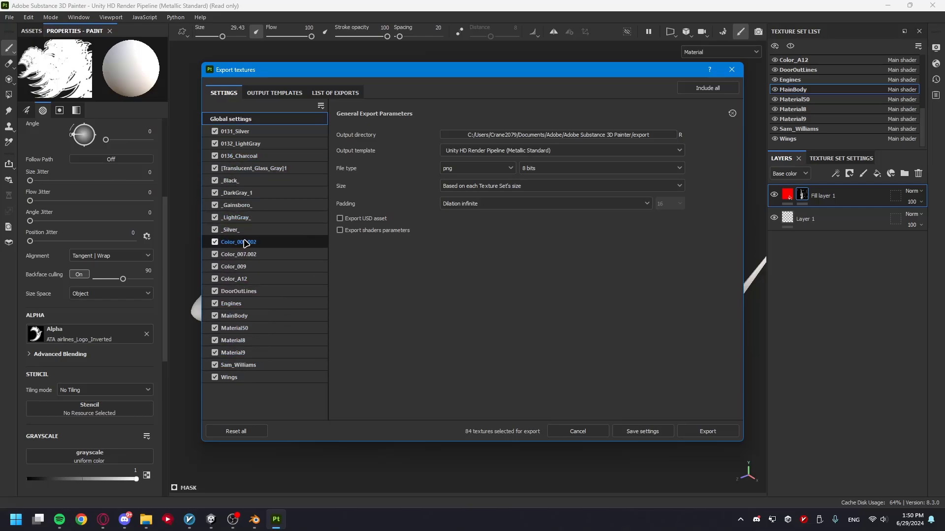
left_click(266, 93)
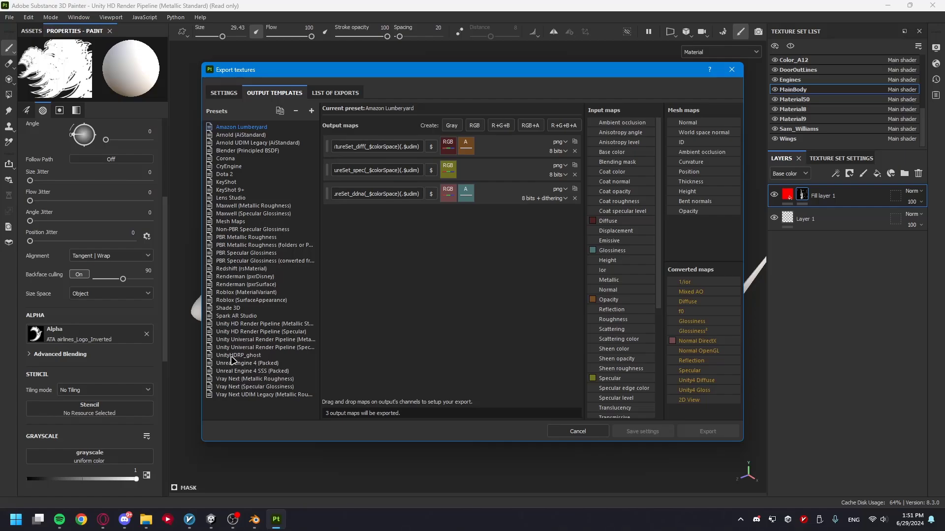
left_click(246, 355)
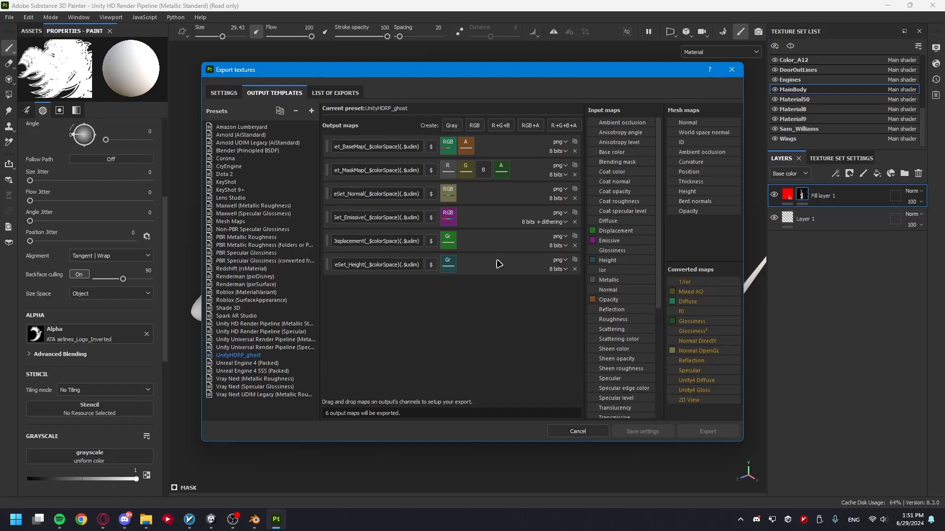
left_click(284, 93)
left_click(577, 432)
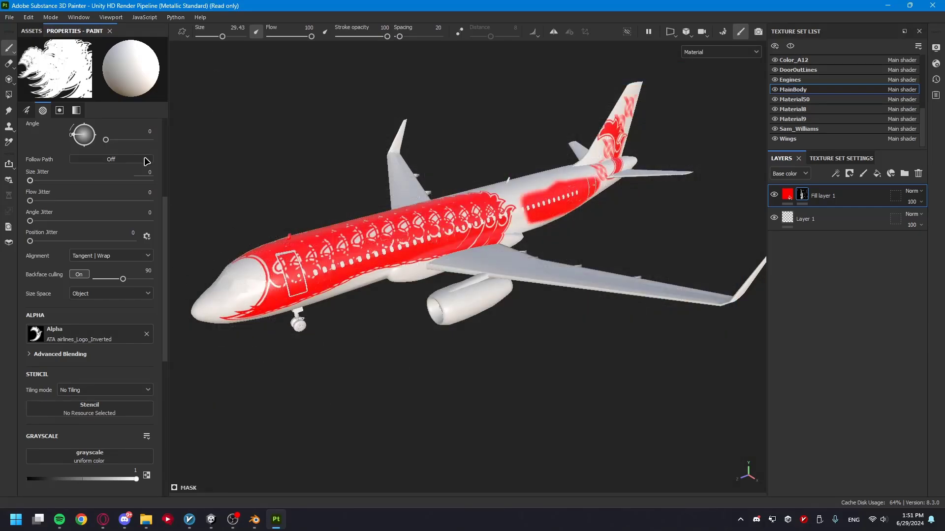
- Open the recent project Jazeera_Livery.spp and discard the changes to the current project
left_click(9, 17)
mouse_move(12, 49)
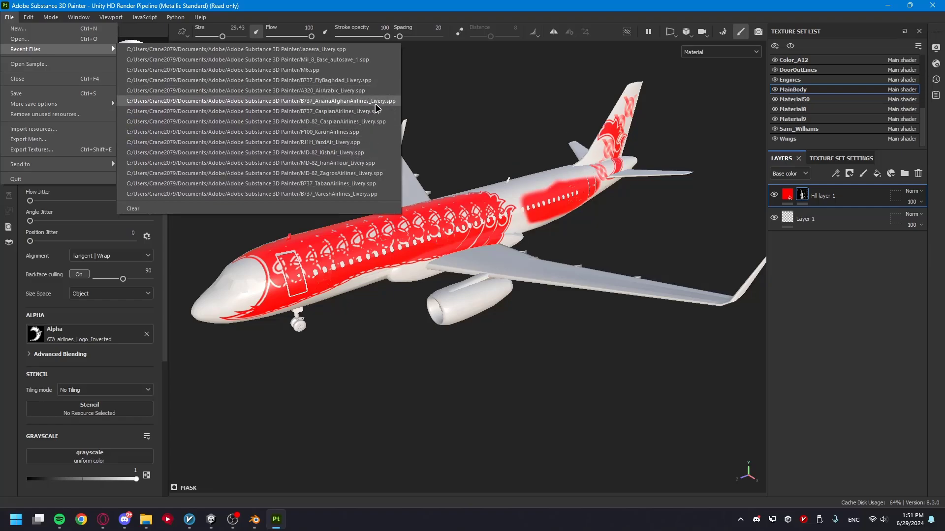
left_click(323, 49)
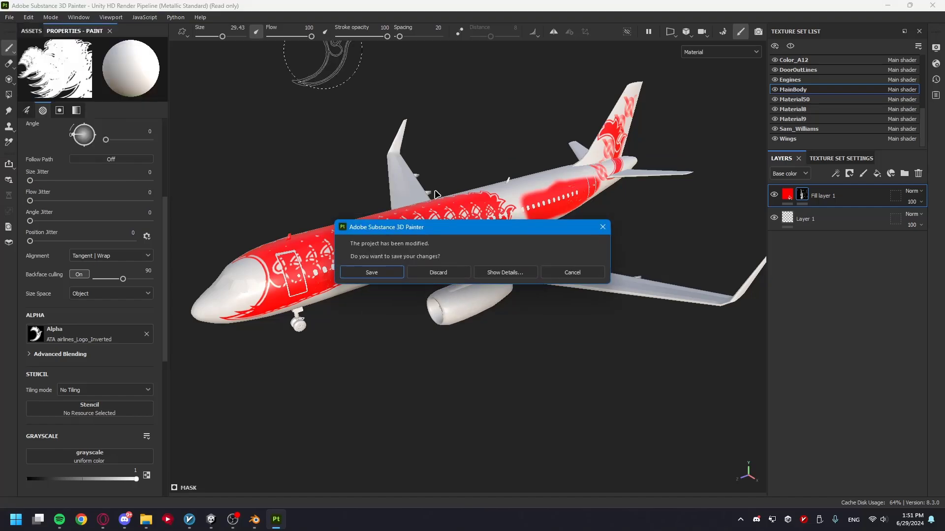
left_click(445, 277)
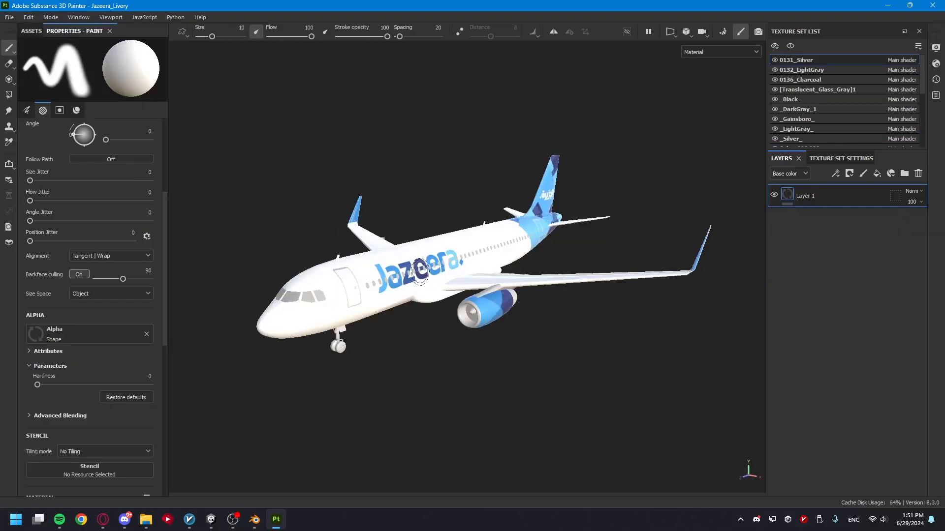
- Examine the Jazeera livery from several angles in the viewport and in an Iray render, and return to painting mode
scroll(525, 267, "up", 1)
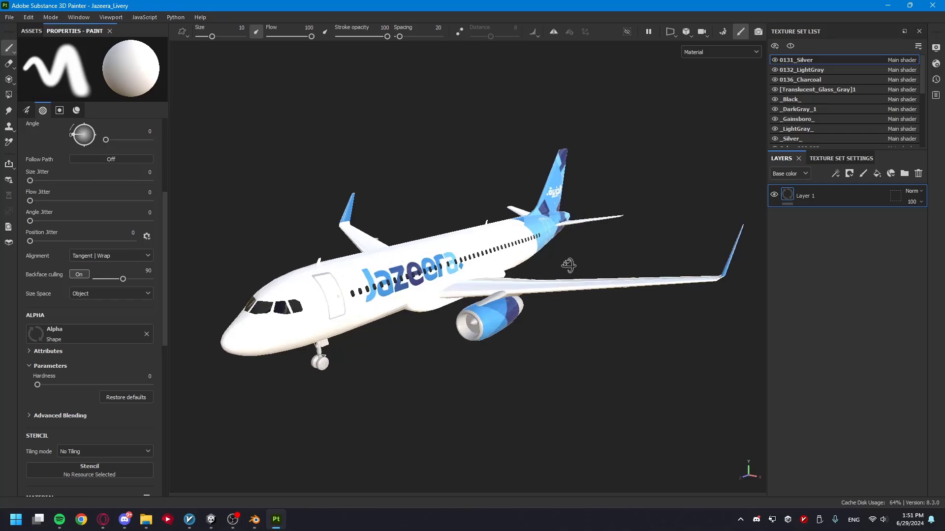
mouse_move(569, 268)
left_mouse_down("alt")
mouse_move(371, 274)
mouse_move(502, 250)
mouse_move(546, 154)
mouse_move(496, 261)
mouse_move(724, 280)
mouse_move(536, 320)
mouse_move(547, 328)
left_mouse_up("alt")
middle_click_drag(548, 329, 501, 339, "alt")
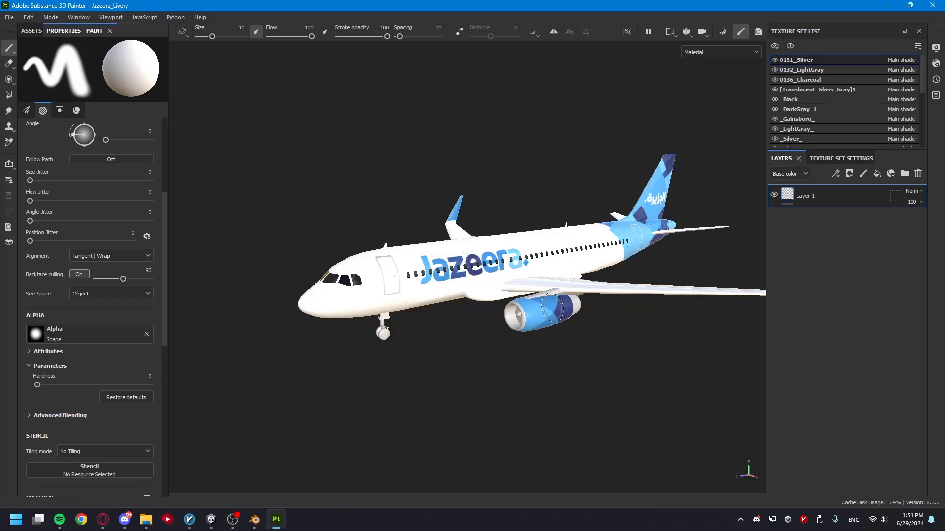
mouse_move(556, 238)
left_mouse_down("alt")
mouse_move(510, 210)
mouse_move(474, 221)
left_mouse_up("alt")
left_click(759, 32)
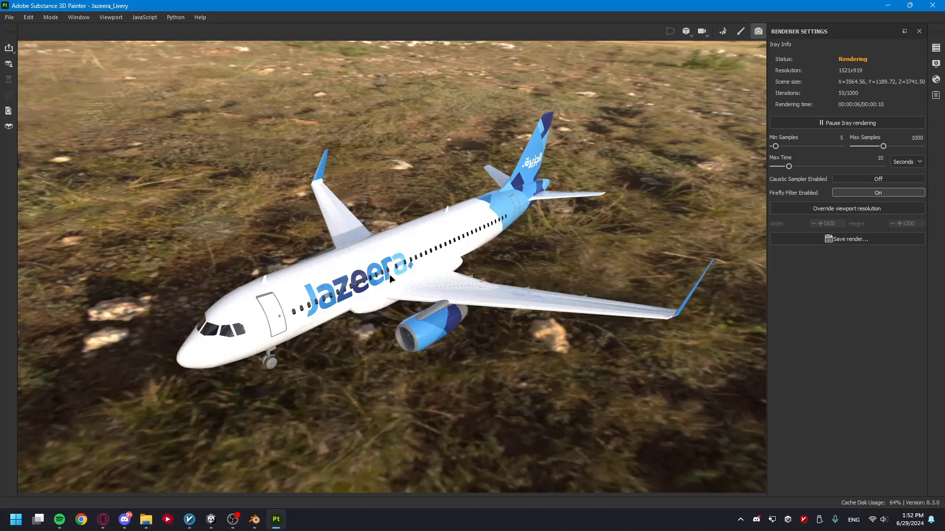
left_click_drag(391, 279, 410, 272, "alt")
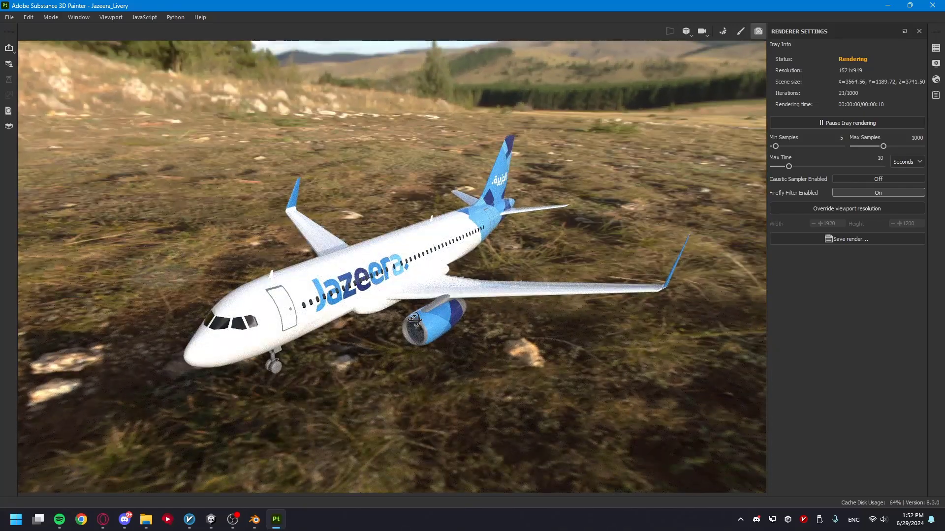
left_click_drag(415, 319, 514, 248, "alt")
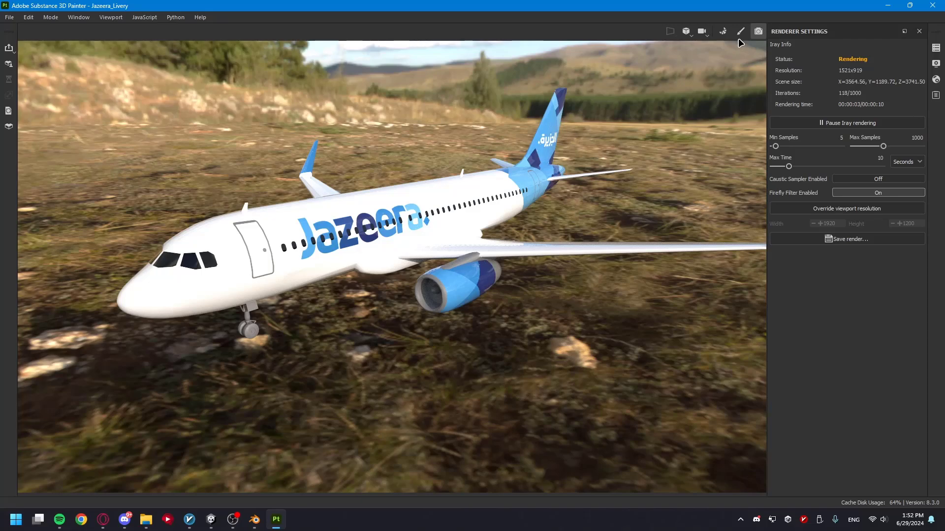
key("F10")
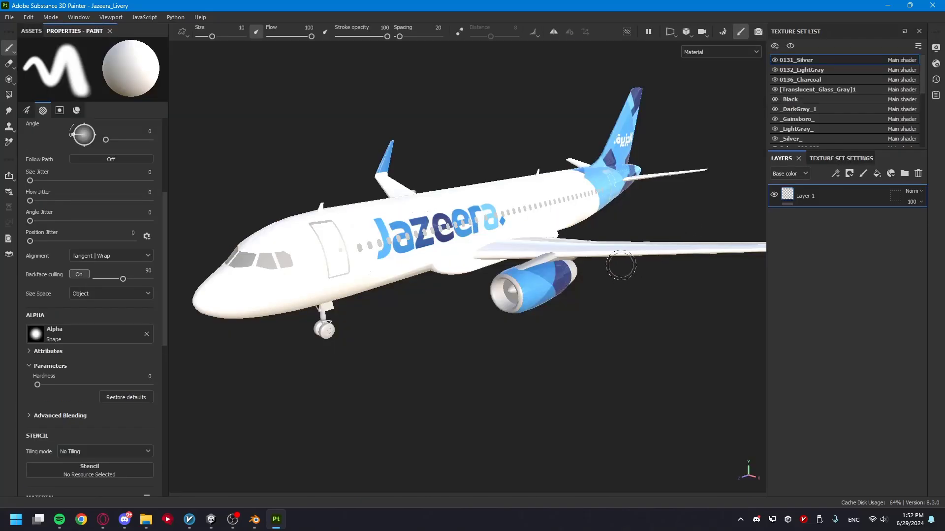
mouse_move(620, 266)
left_mouse_down("alt")
mouse_move(641, 280)
mouse_move(551, 283)
mouse_move(444, 258)
mouse_move(447, 276)
mouse_move(477, 273)
mouse_move(402, 275)
left_mouse_up("alt")
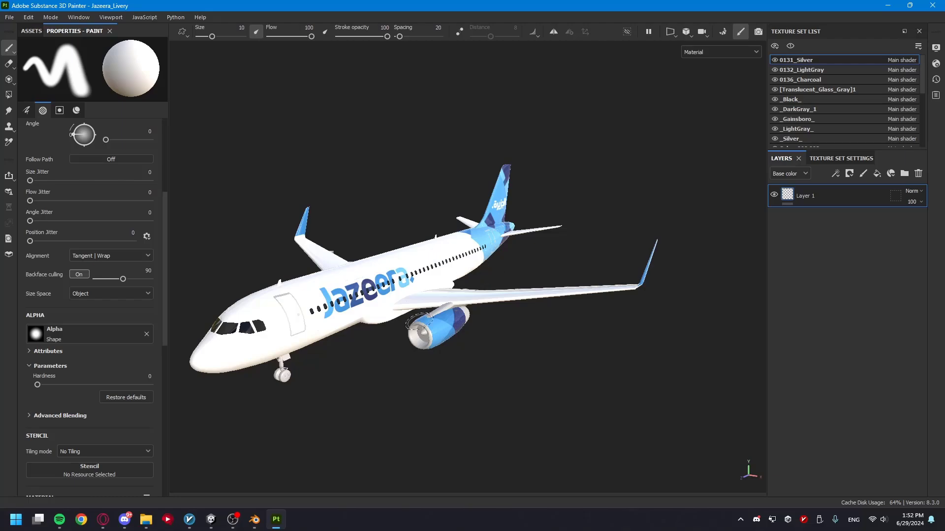
mouse_move(233, 519)
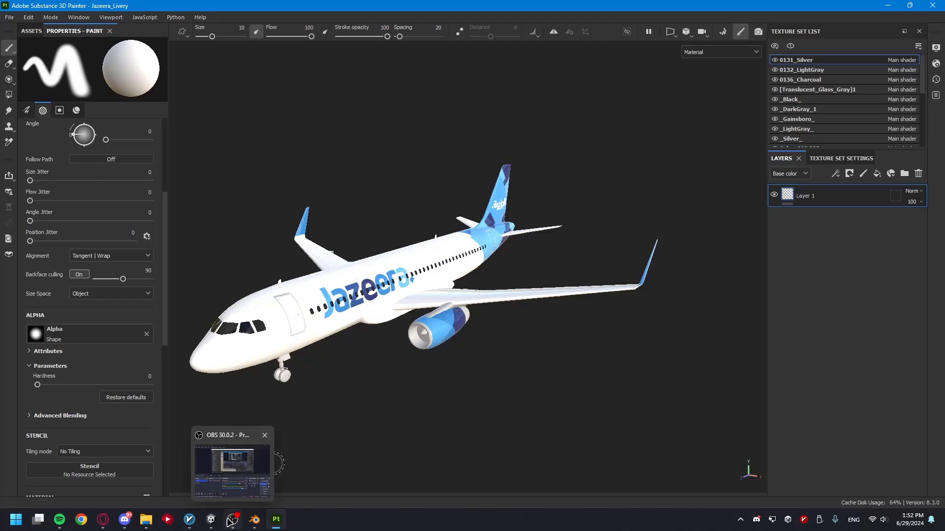
left_click(231, 521)
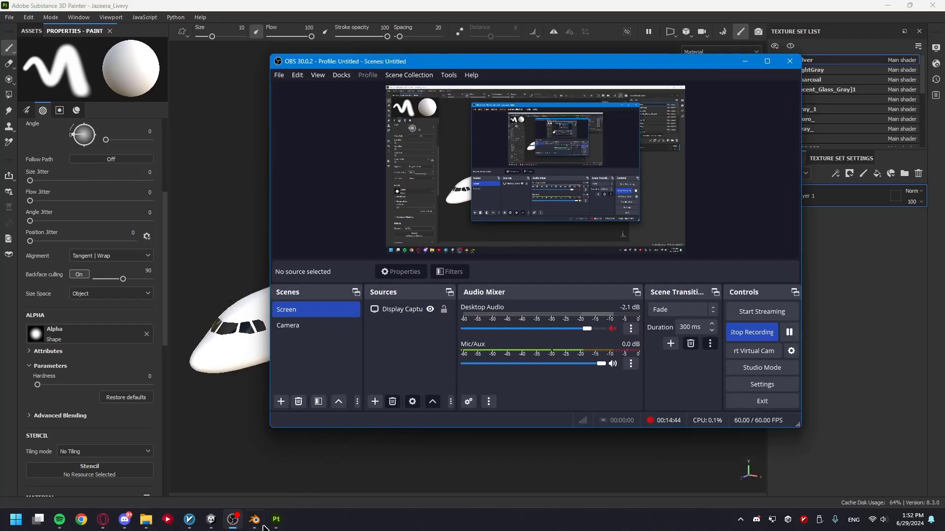
left_click(233, 520)
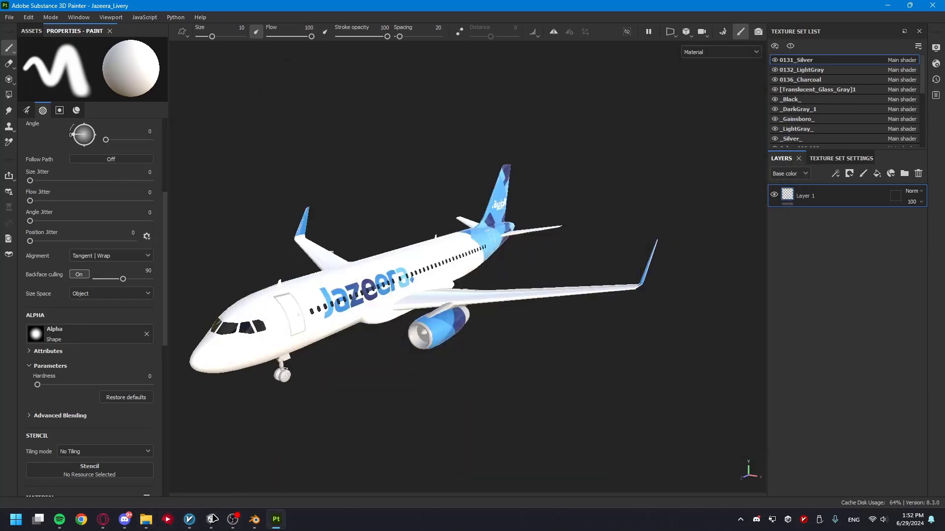
- Switch to the Unity Editor and inspect the Engines_AirArabic, MainBody_AirArabic and Wings_AirArabic materials in the A320 AirArabic_Livery folder
left_click(212, 520)
right_click_drag(391, 278, 398, 300)
left_click(673, 115)
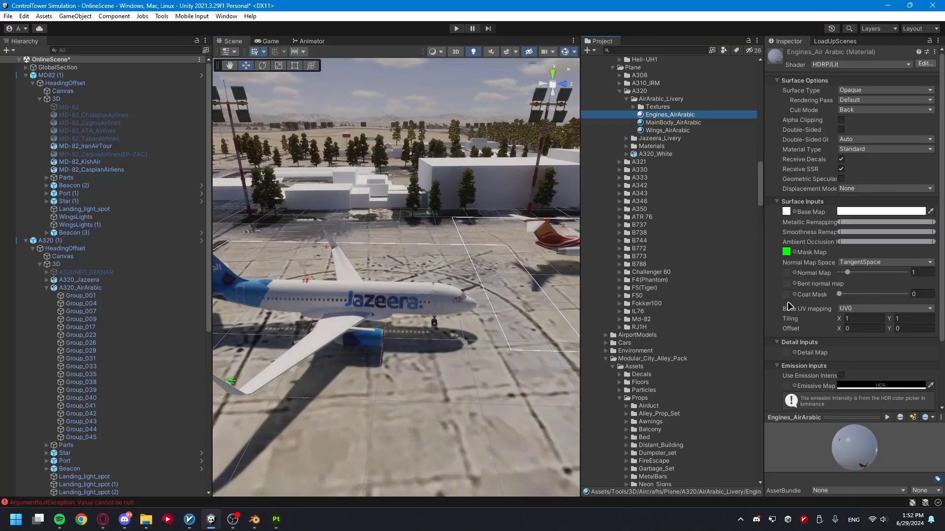
left_click(670, 123)
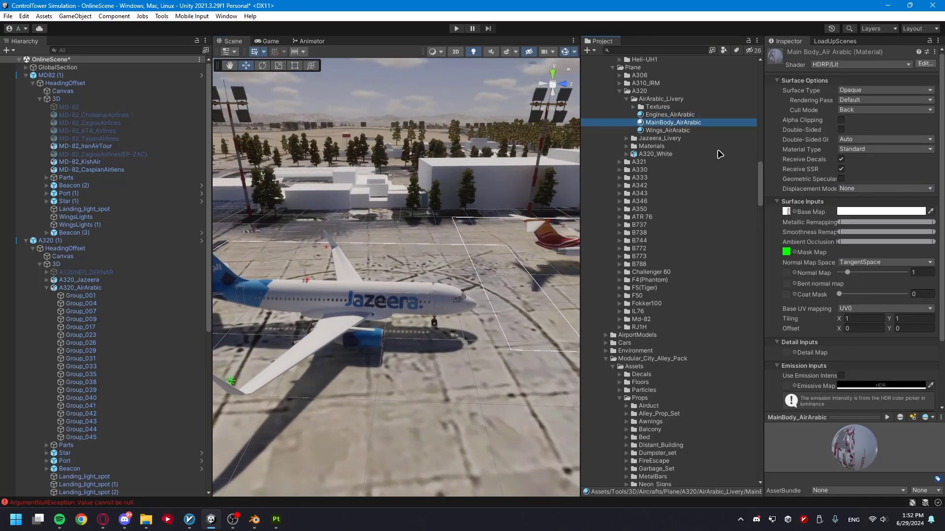
left_click(679, 130)
left_click(675, 124)
right_click(853, 417)
left_click_drag(447, 317, 553, 104)
left_click(538, 87)
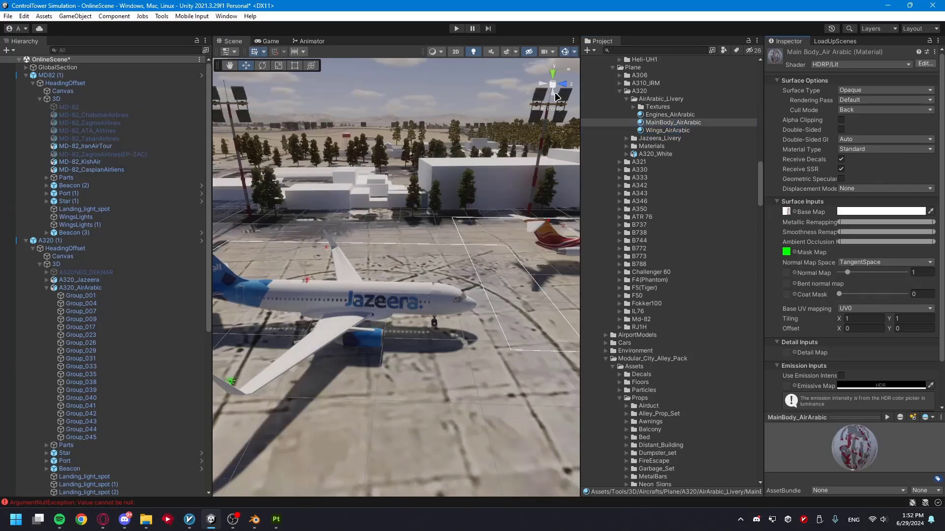
left_click(670, 115)
left_click(664, 131)
- Examine the AirArabia and Jazeera liveries on the aircraft parked in the airport scene from several viewpoints
left_click_drag(380, 345, 511, 318, "alt")
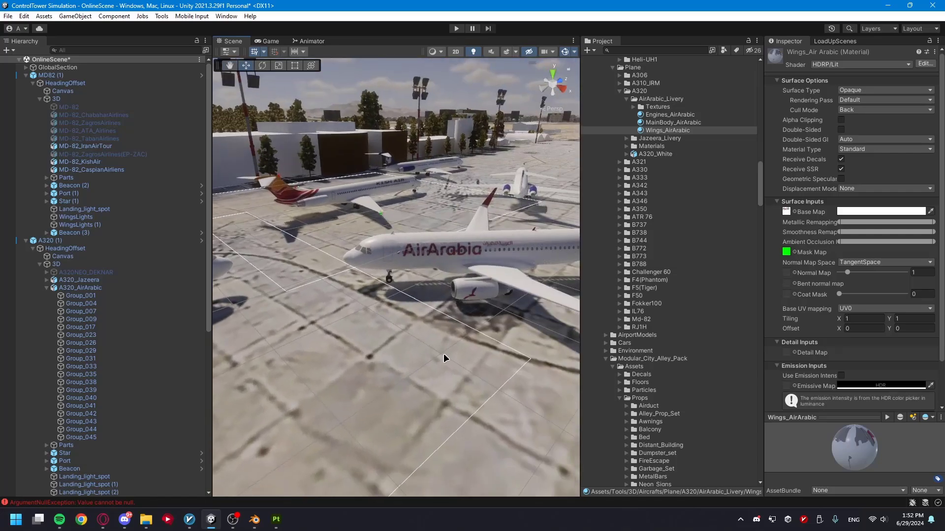
middle_click_drag(474, 340, 439, 374)
scroll(497, 348, "down", 3)
left_click_drag(439, 374, 515, 345, "alt")
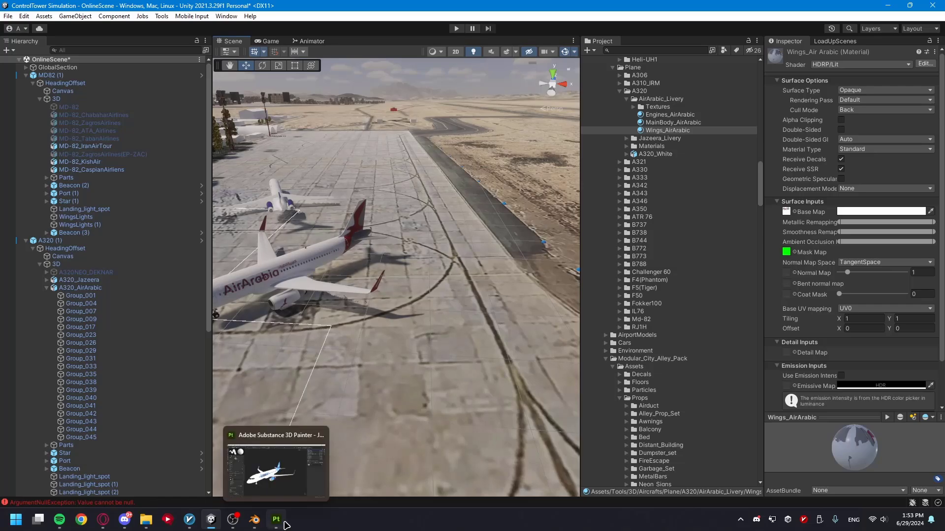
right_click_drag(489, 244, 388, 337)
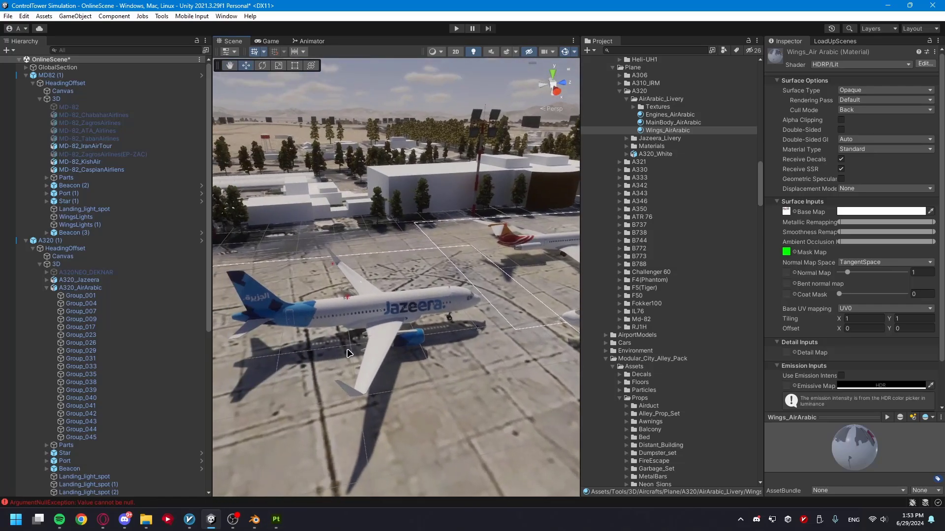
right_click_drag(304, 361, 408, 372)
key("s")
key("w")
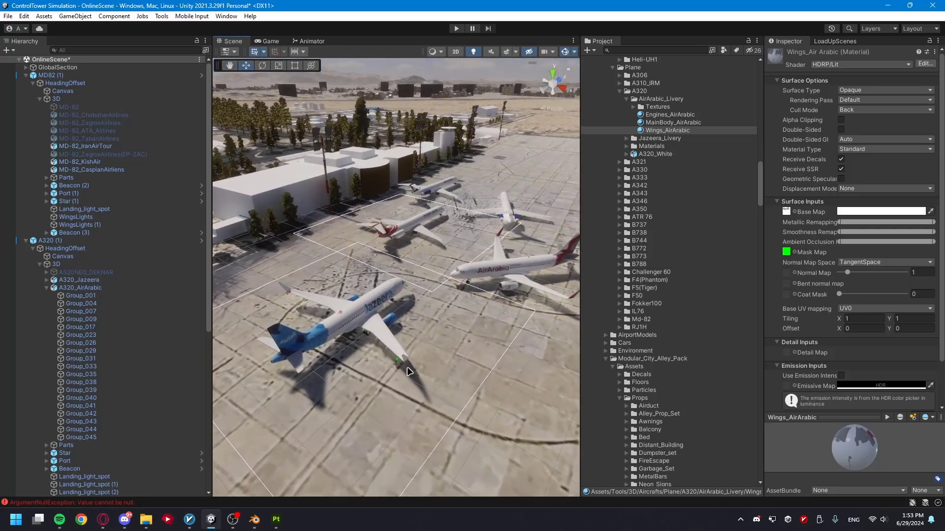
key("w")
right_click_drag(405, 376, 438, 360)
key("s")
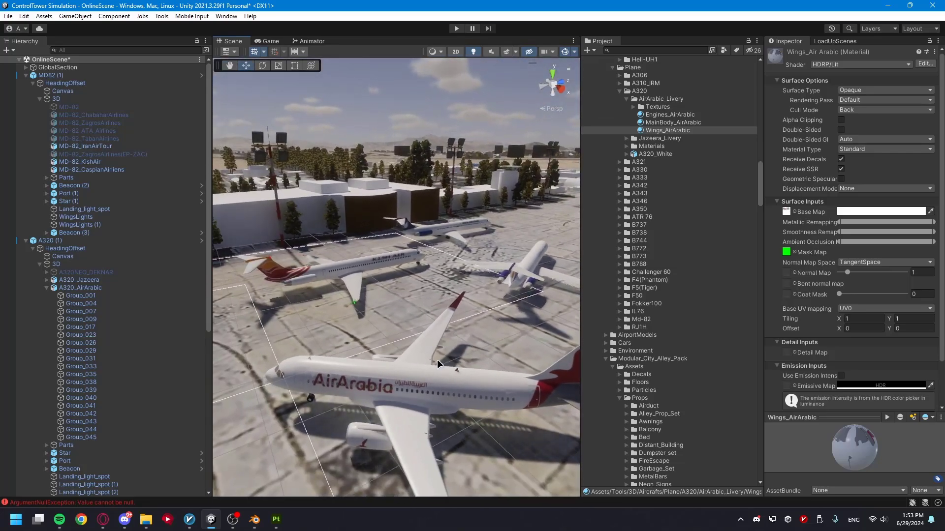